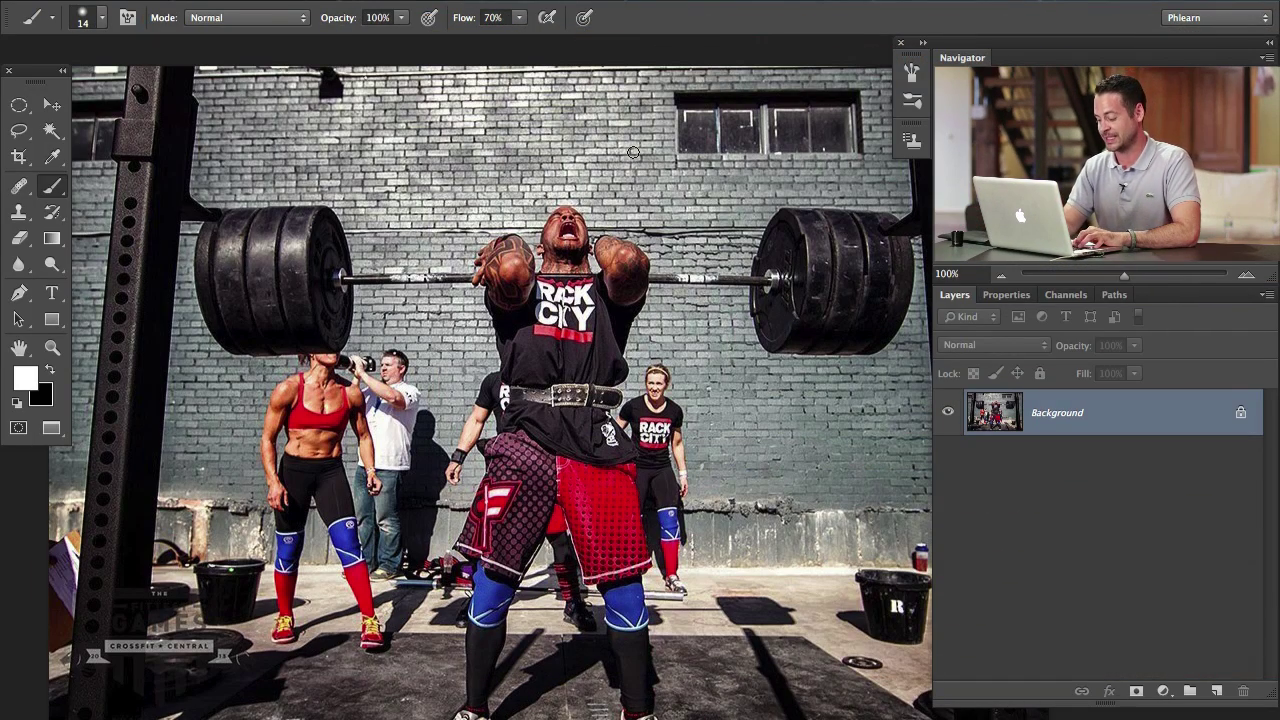
Add a blank layer above the Background and activate the Clone Stamp tool with a brush size of 24.
key(ctrl+shift+alt+n)
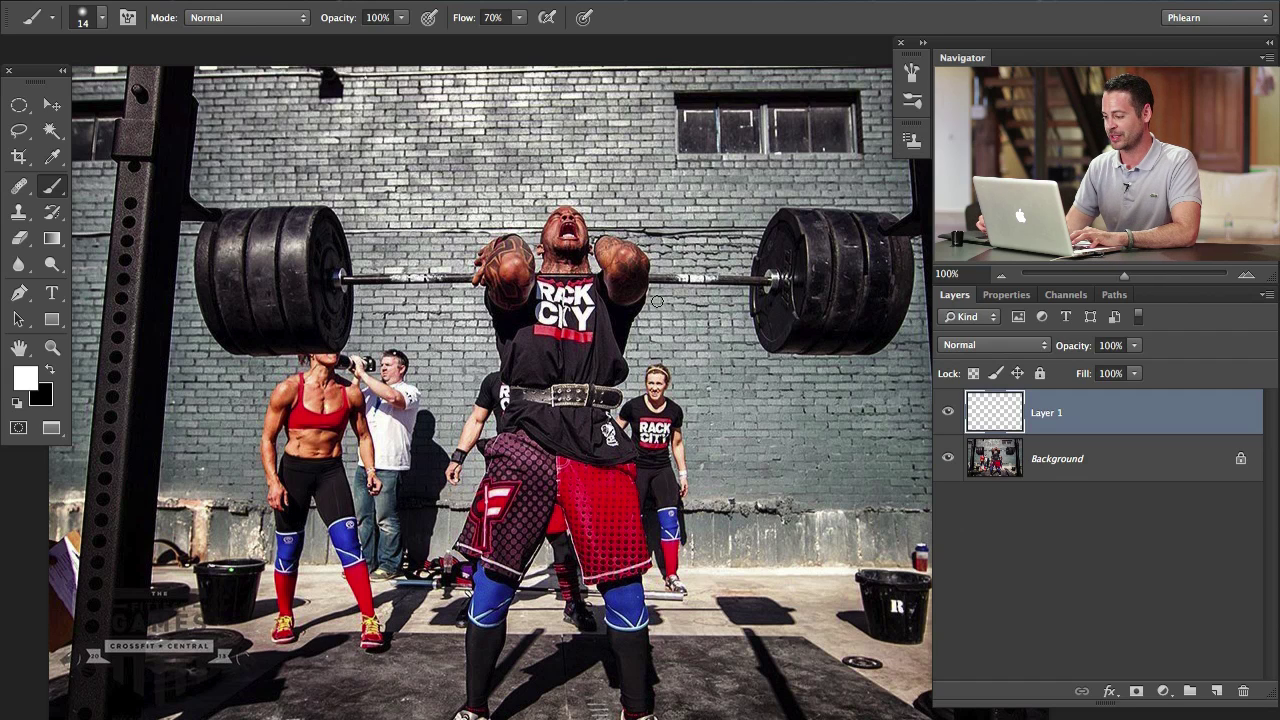
drag(611, 343, 590, 331)
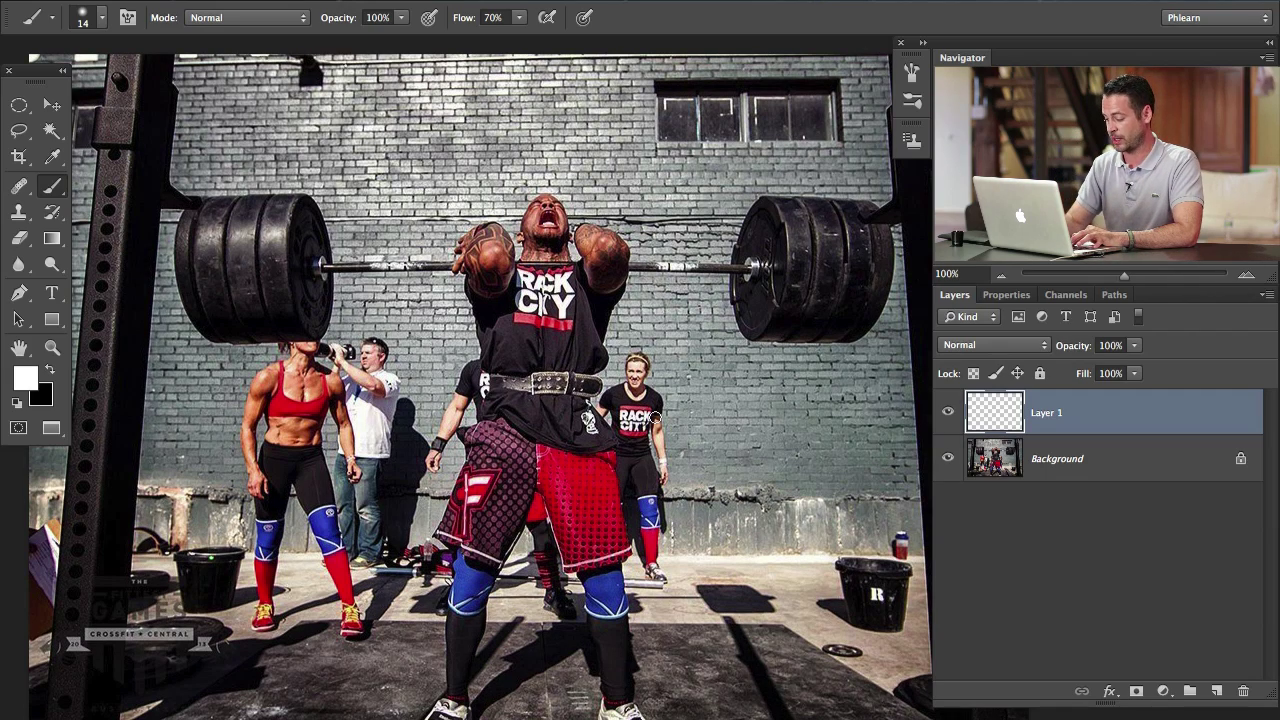
scroll(663, 432, up, 2)
mouse_move(725, 423)
mouse_down()
mouse_move(683, 401)
mouse_move(511, 450)
mouse_up()
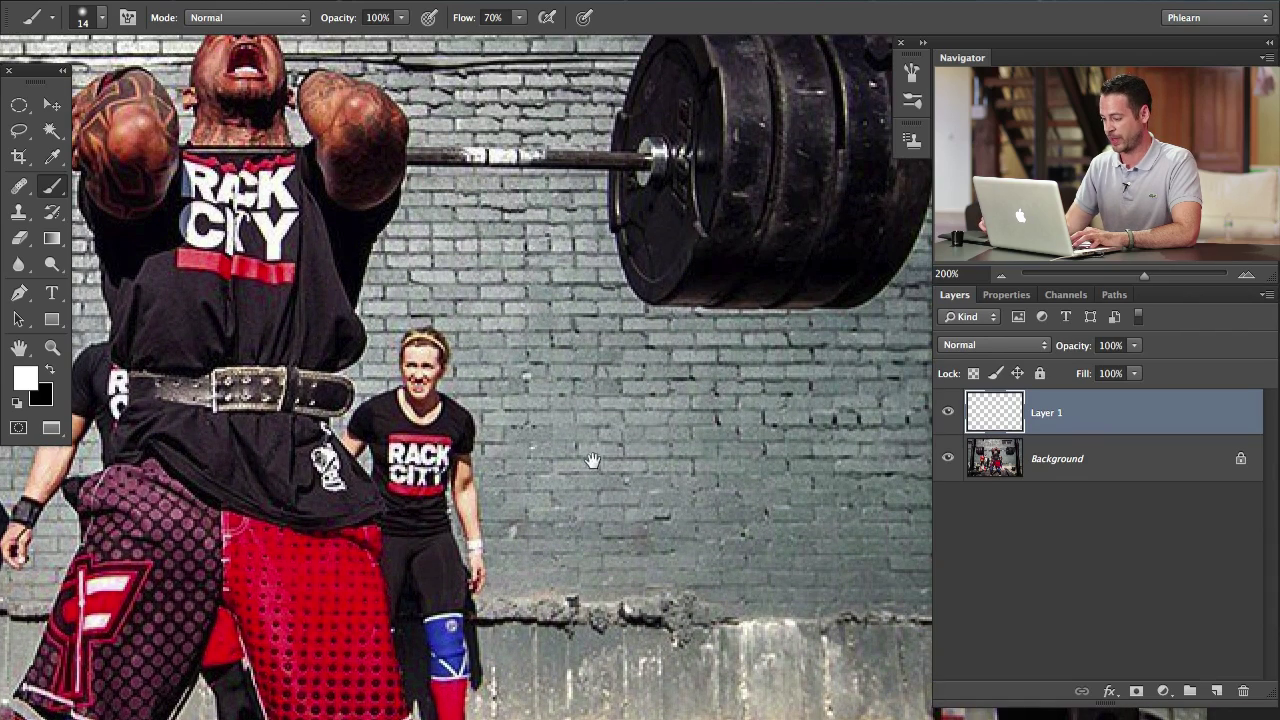
drag(593, 460, 678, 445)
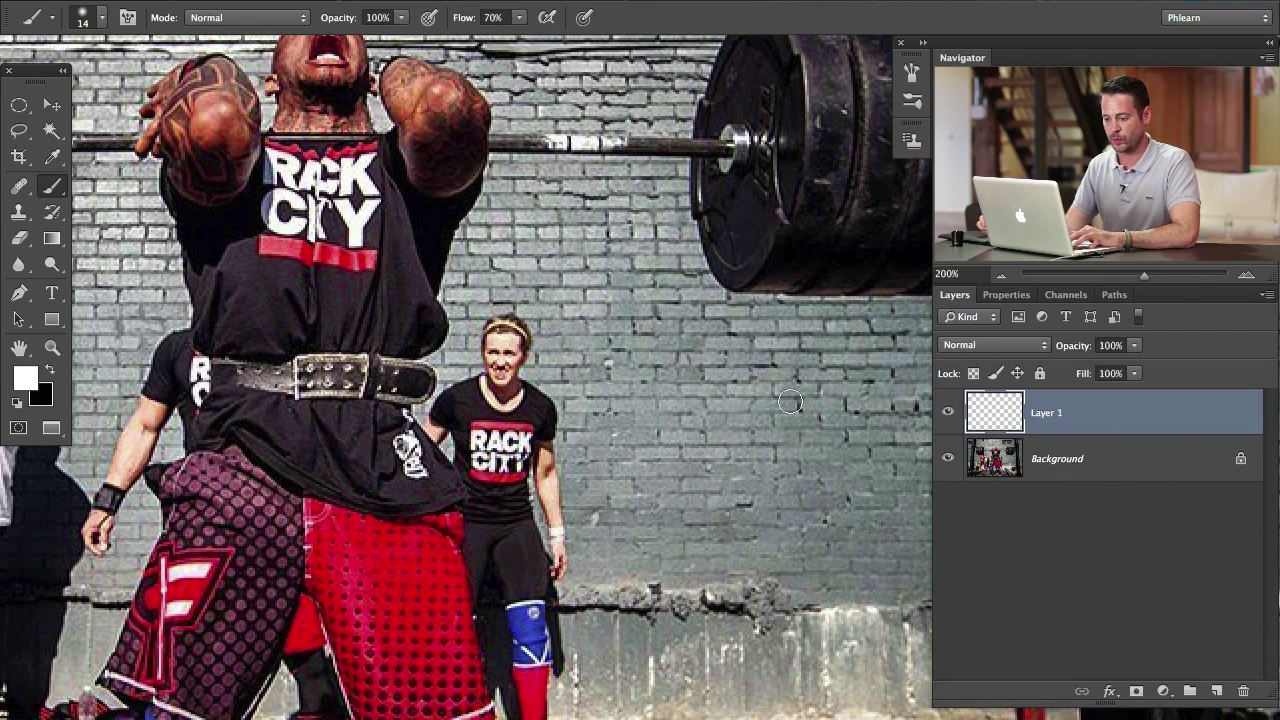
key(s)
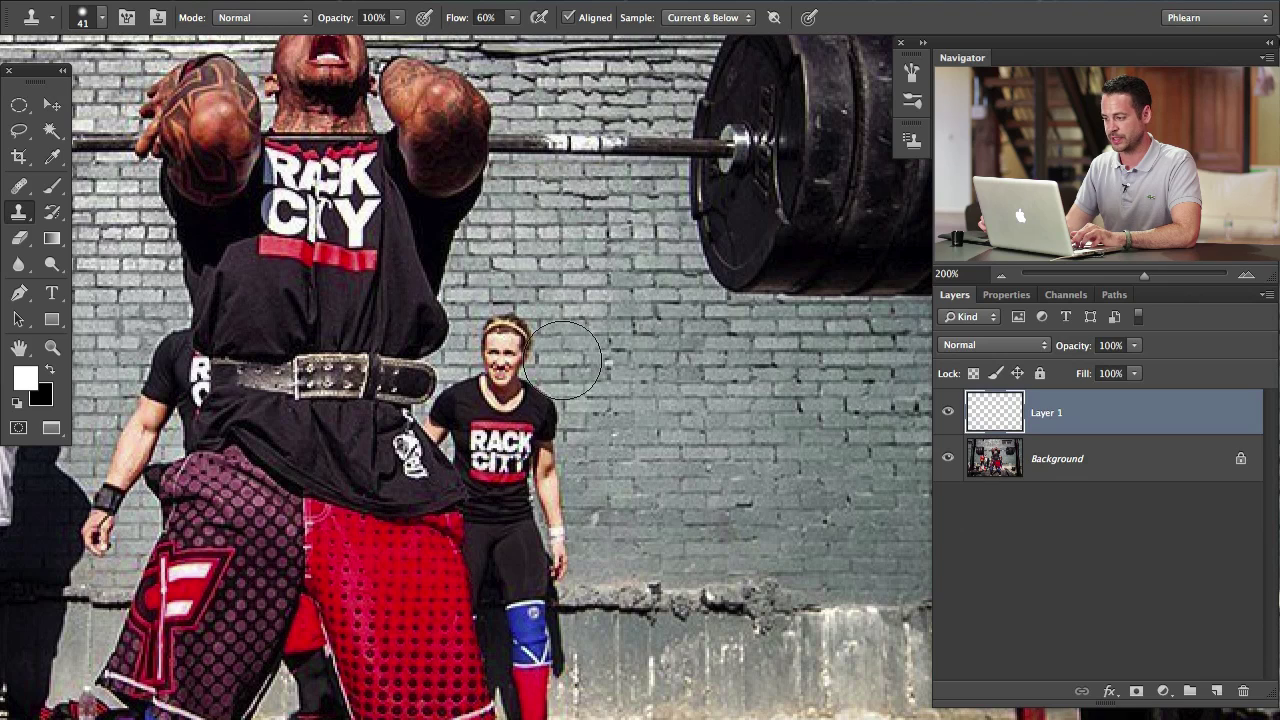
drag(601, 430, 597, 434)
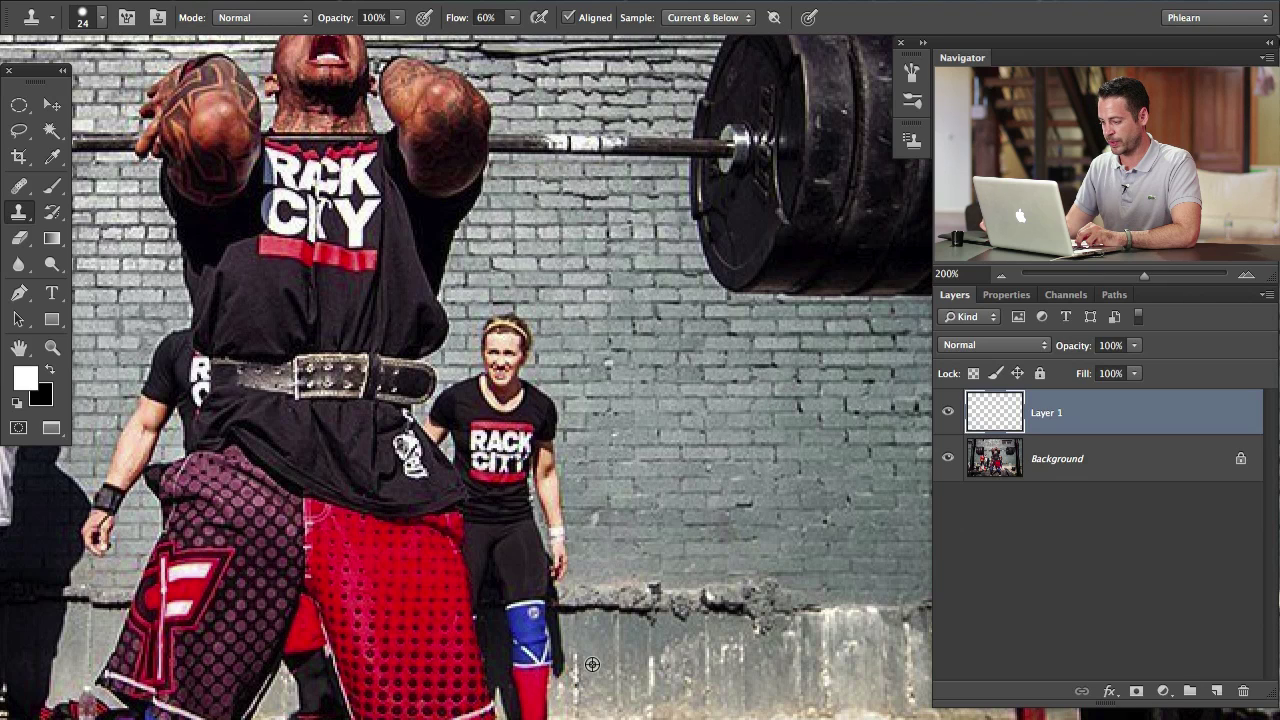
scroll(600, 541, down, 3)
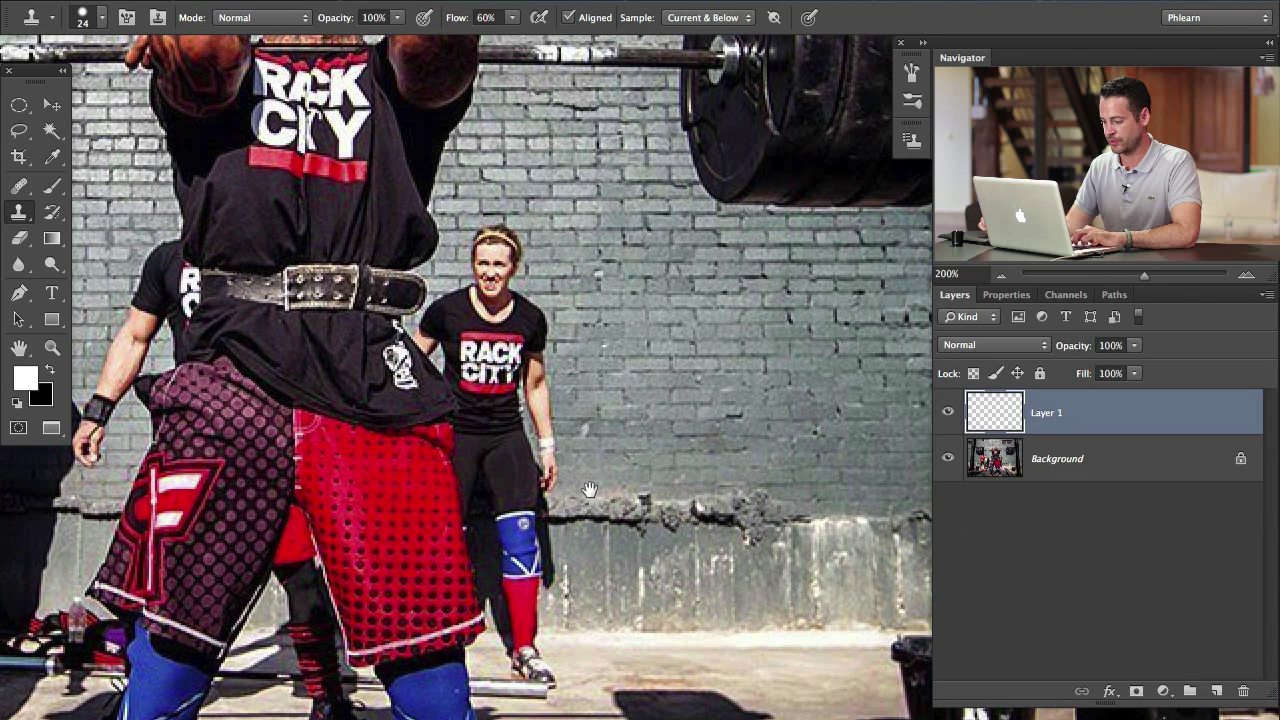
alt+click(747, 319)
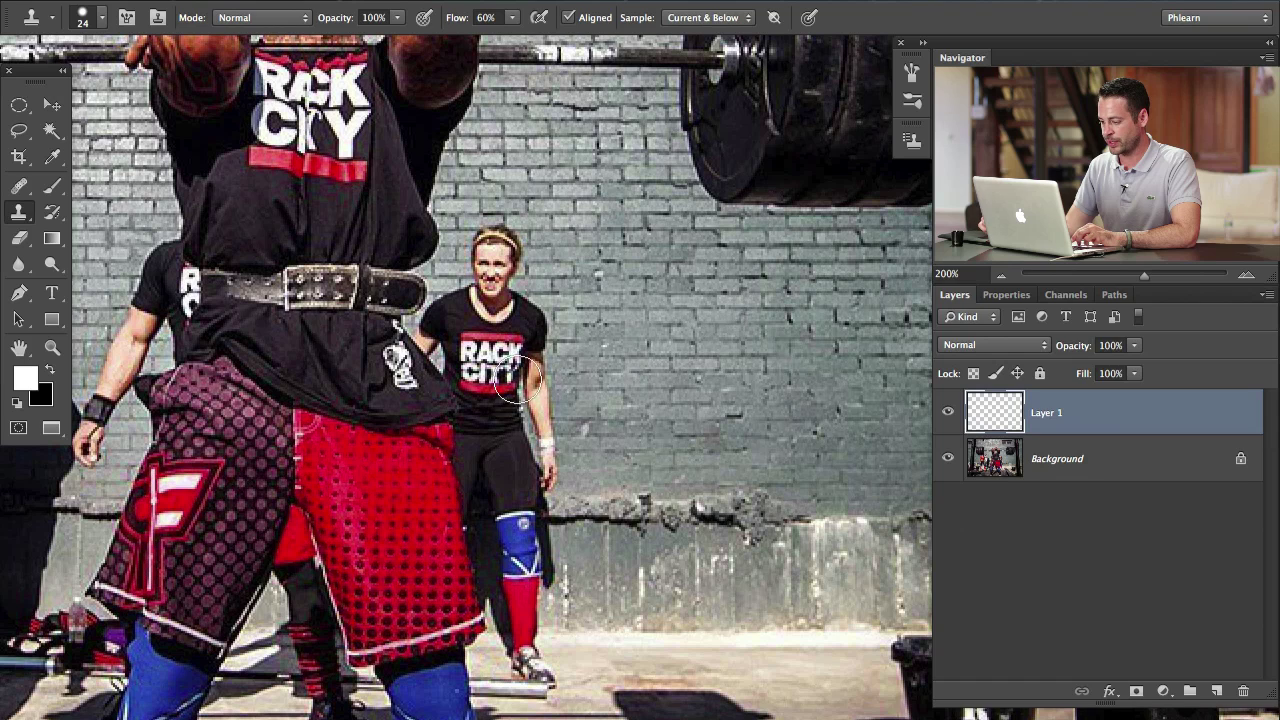
mouse_move(518, 381)
mouse_down()
mouse_move(538, 350)
mouse_move(533, 310)
mouse_move(505, 300)
mouse_move(480, 262)
mouse_move(488, 238)
mouse_up()
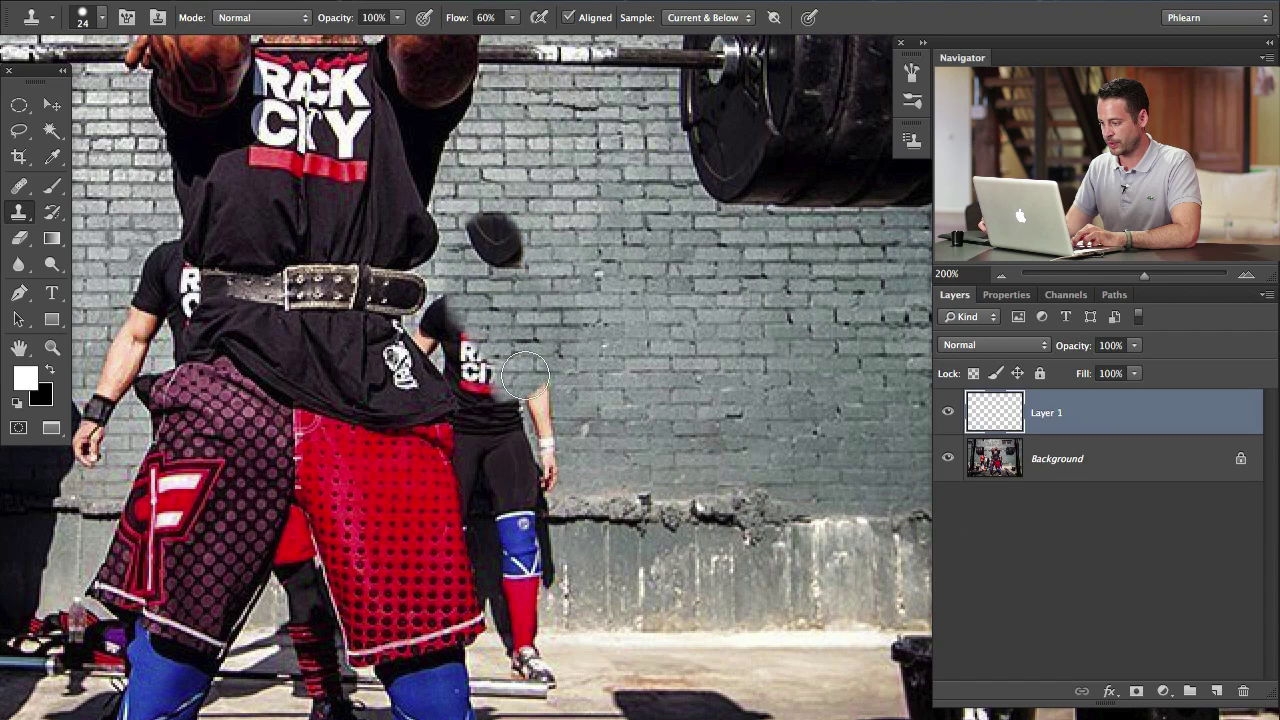
key(ctrl+z)
Try cloning brick wall roughly over the woman's head and torso, inspect the cloned area up close, and undo it.
alt+click(723, 299)
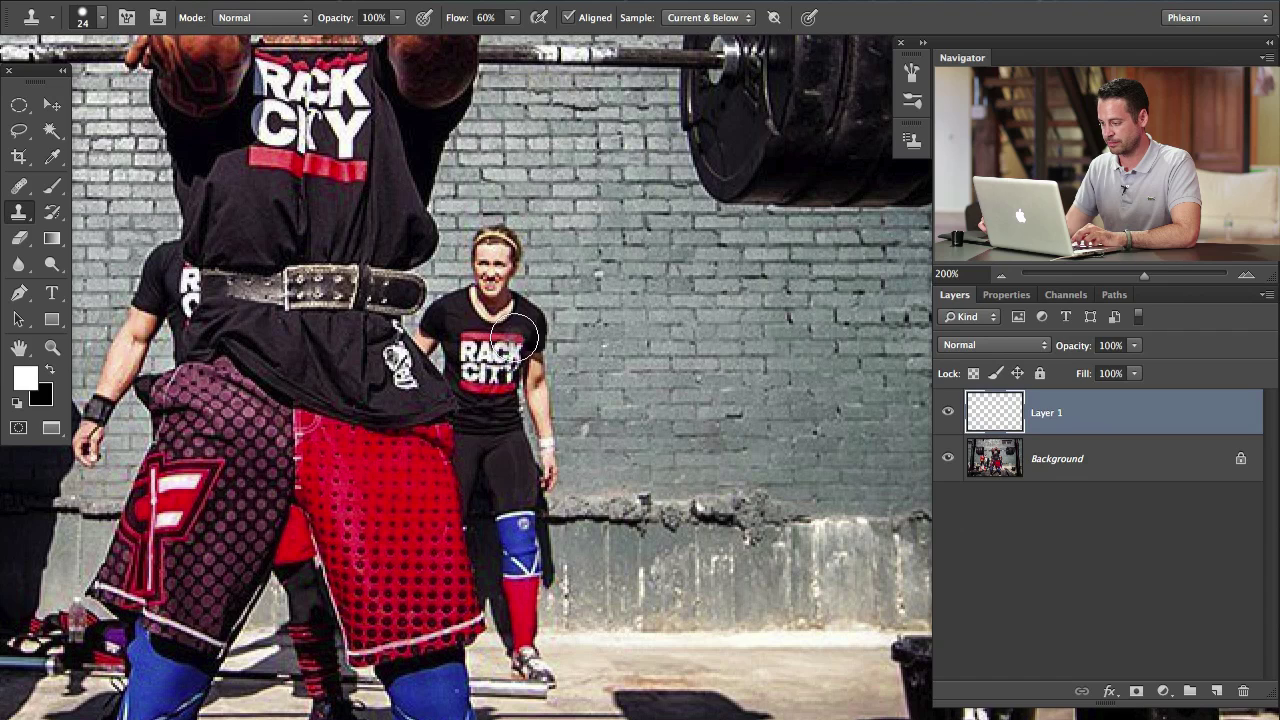
mouse_move(514, 340)
mouse_down()
mouse_move(543, 293)
mouse_move(523, 283)
mouse_move(500, 297)
mouse_move(522, 319)
mouse_move(506, 397)
mouse_move(529, 409)
mouse_move(550, 363)
mouse_move(526, 436)
mouse_move(545, 463)
mouse_move(557, 385)
mouse_move(535, 323)
mouse_move(477, 325)
mouse_move(467, 285)
mouse_move(477, 294)
mouse_move(503, 261)
mouse_move(455, 296)
mouse_move(447, 326)
mouse_move(484, 395)
mouse_up()
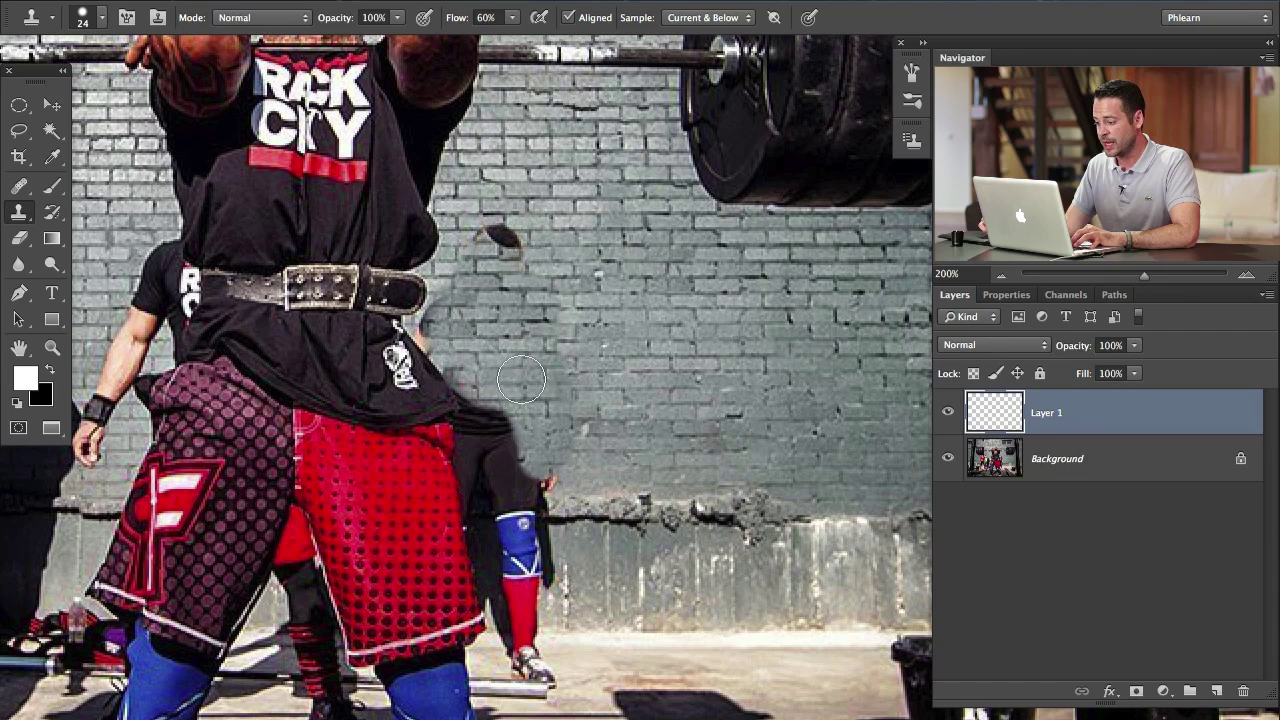
scroll(702, 384, up, 1)
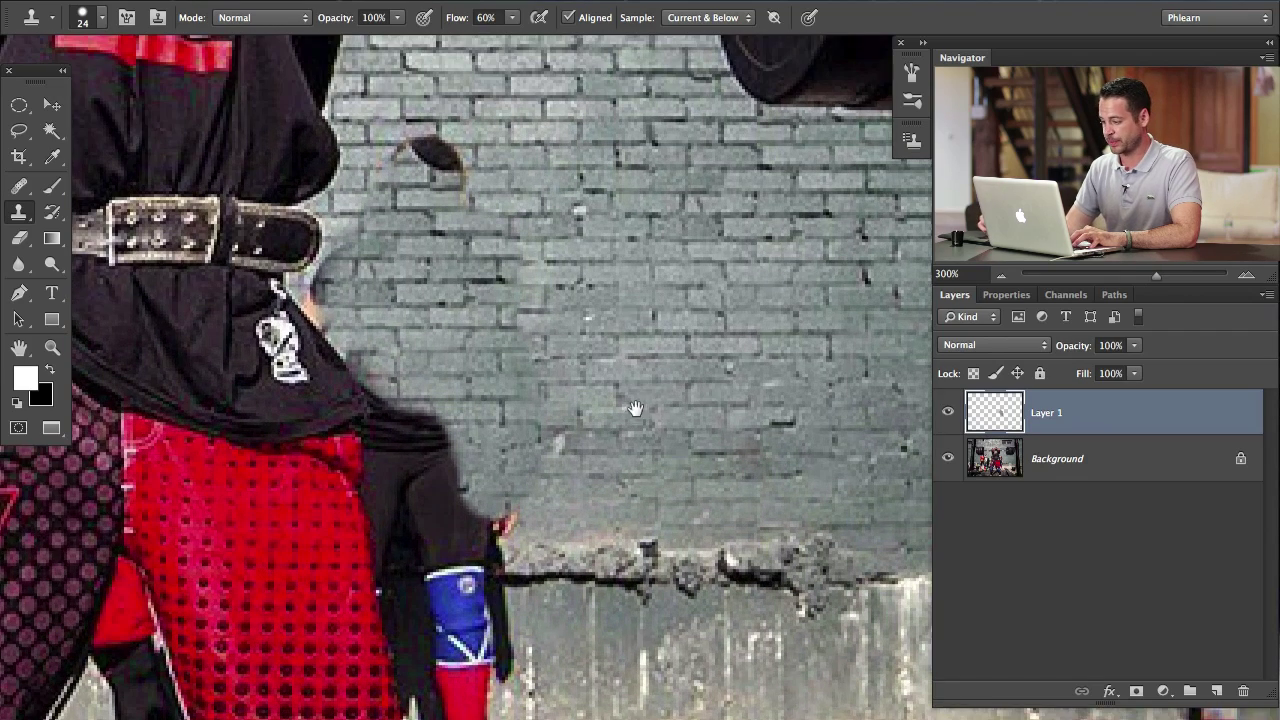
scroll(636, 344, right, 3)
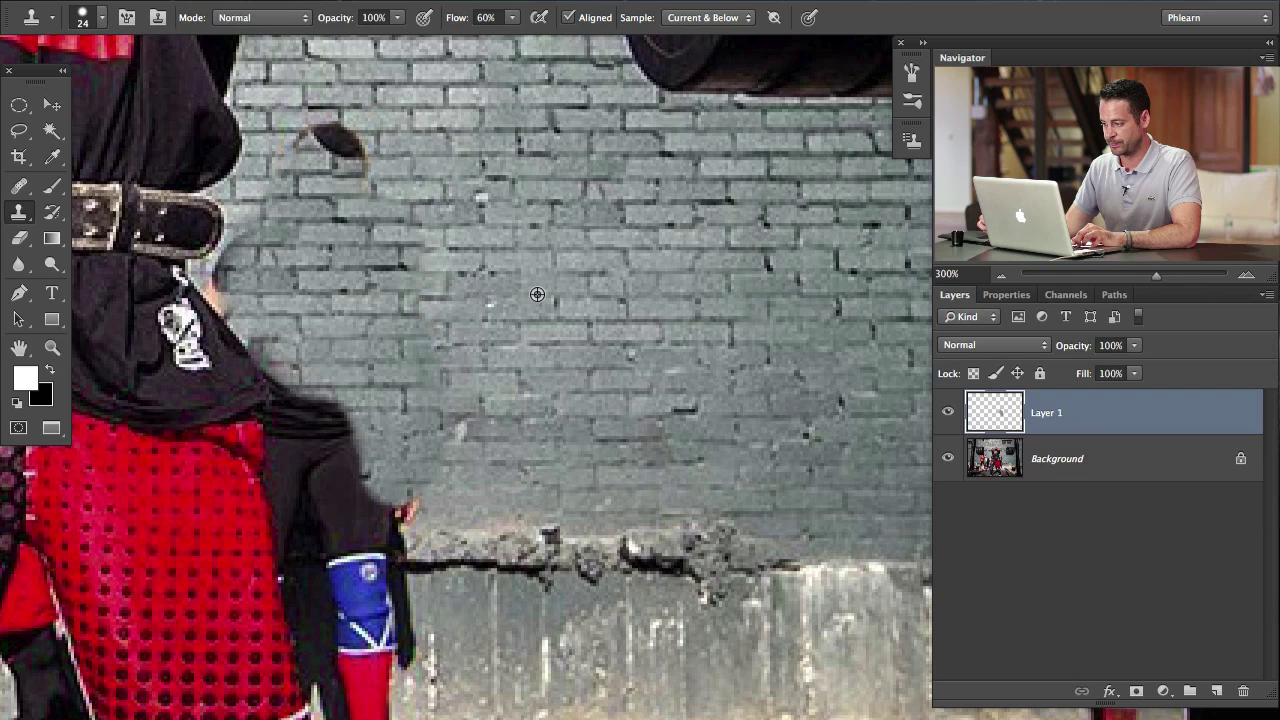
alt+click(399, 222)
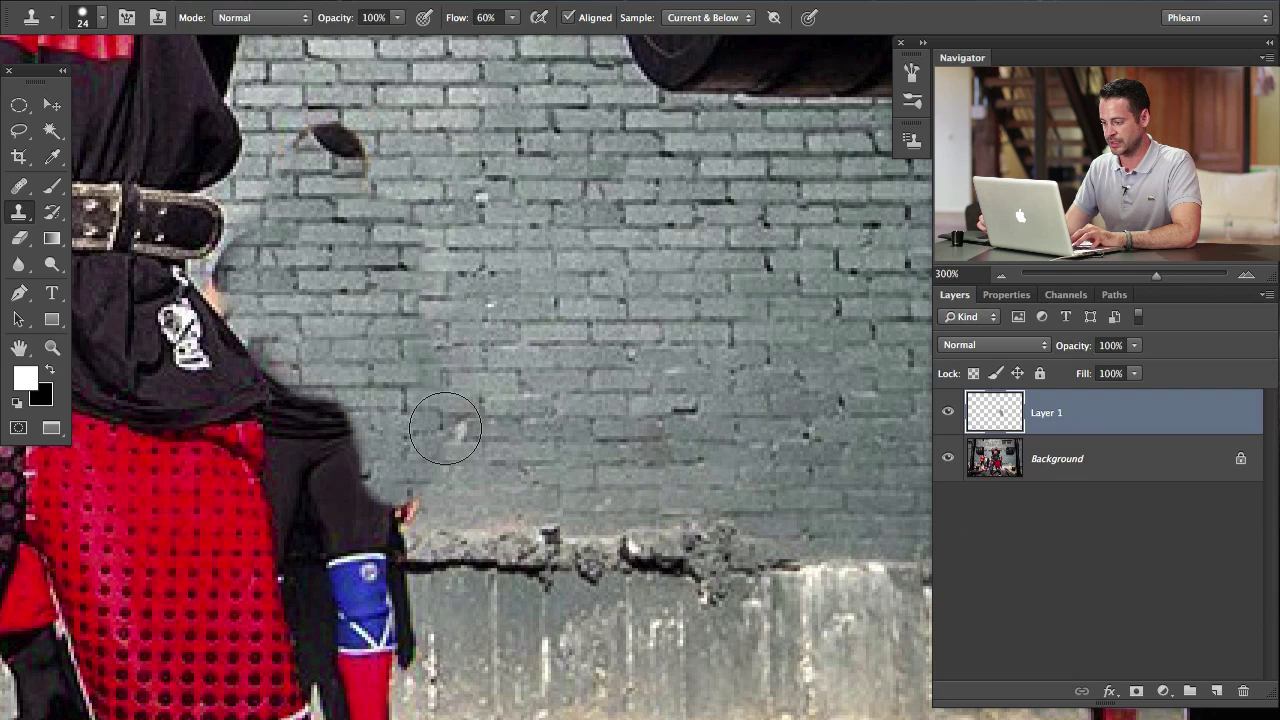
scroll(511, 424, left, 3)
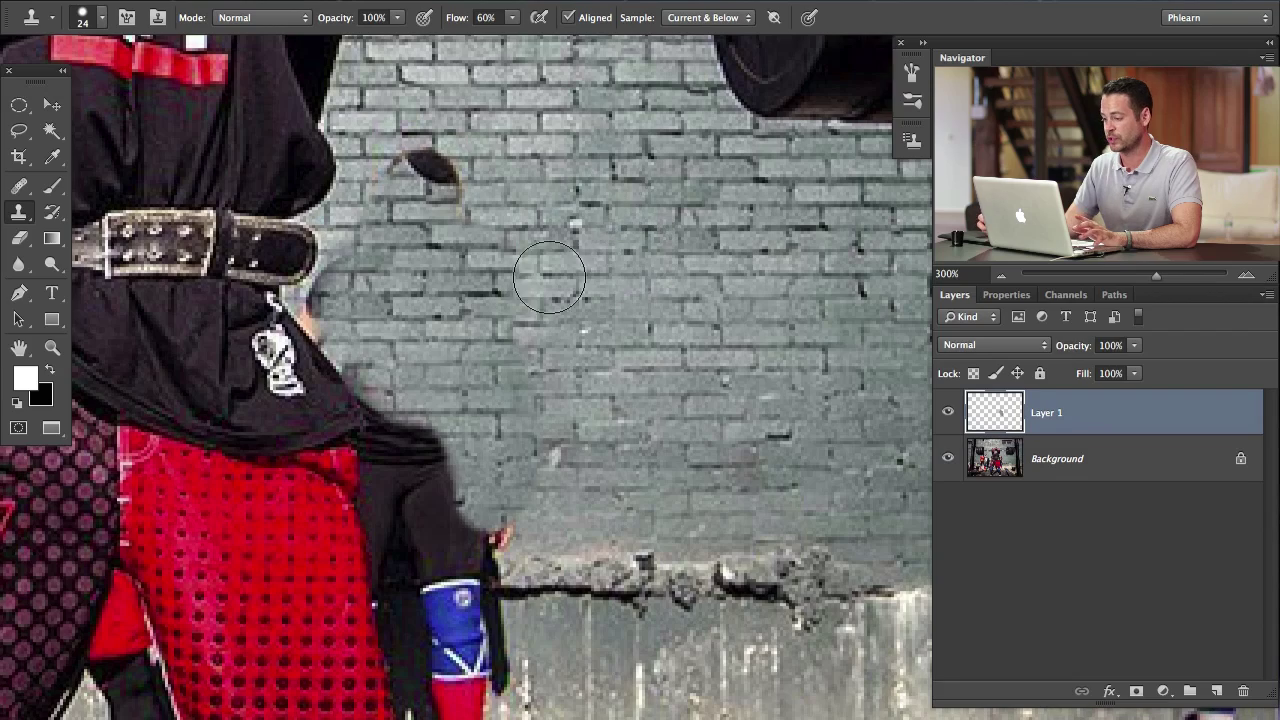
key(super+minus)
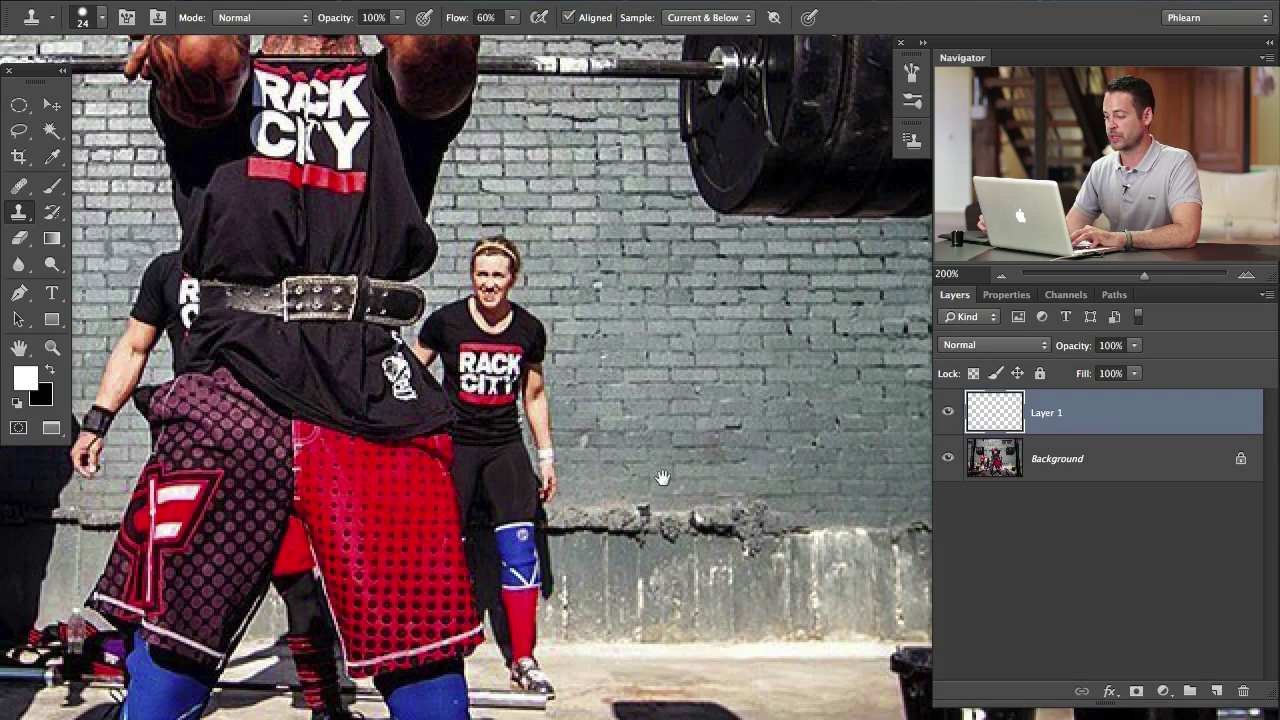
Open the Clone Source settings and turn on Show Overlay.
drag(636, 440, 565, 445)
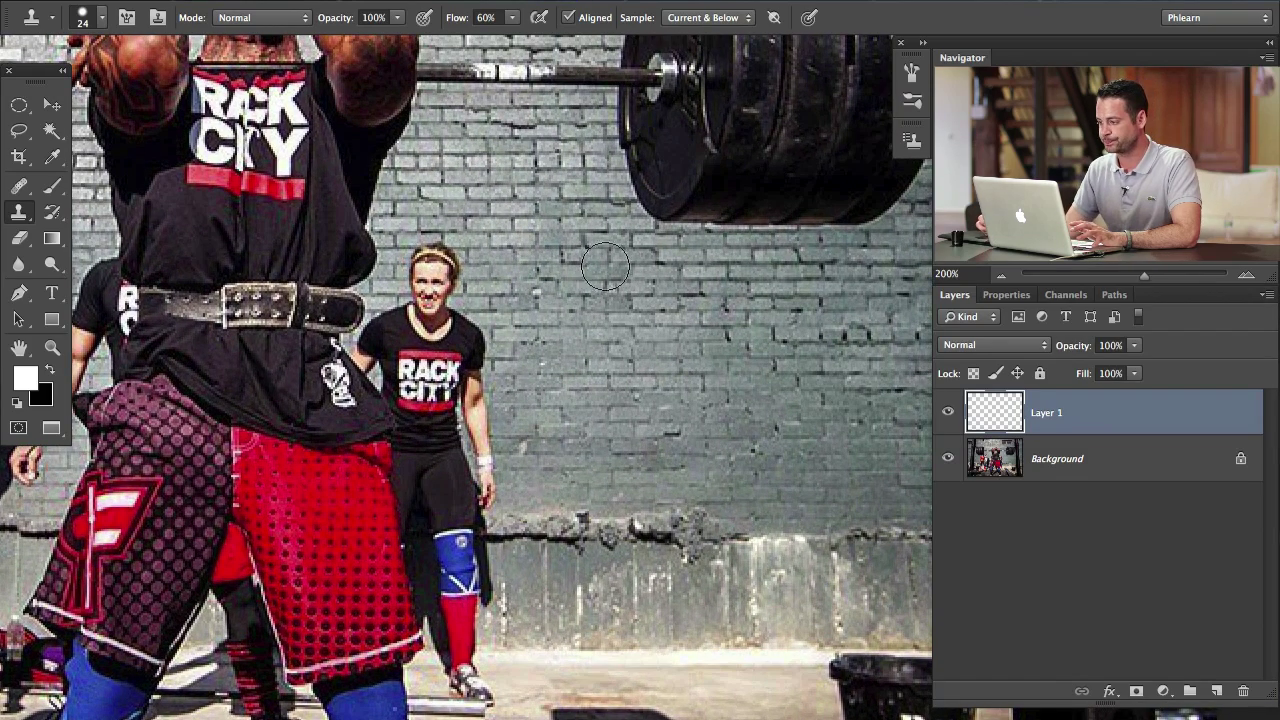
click(630, 2)
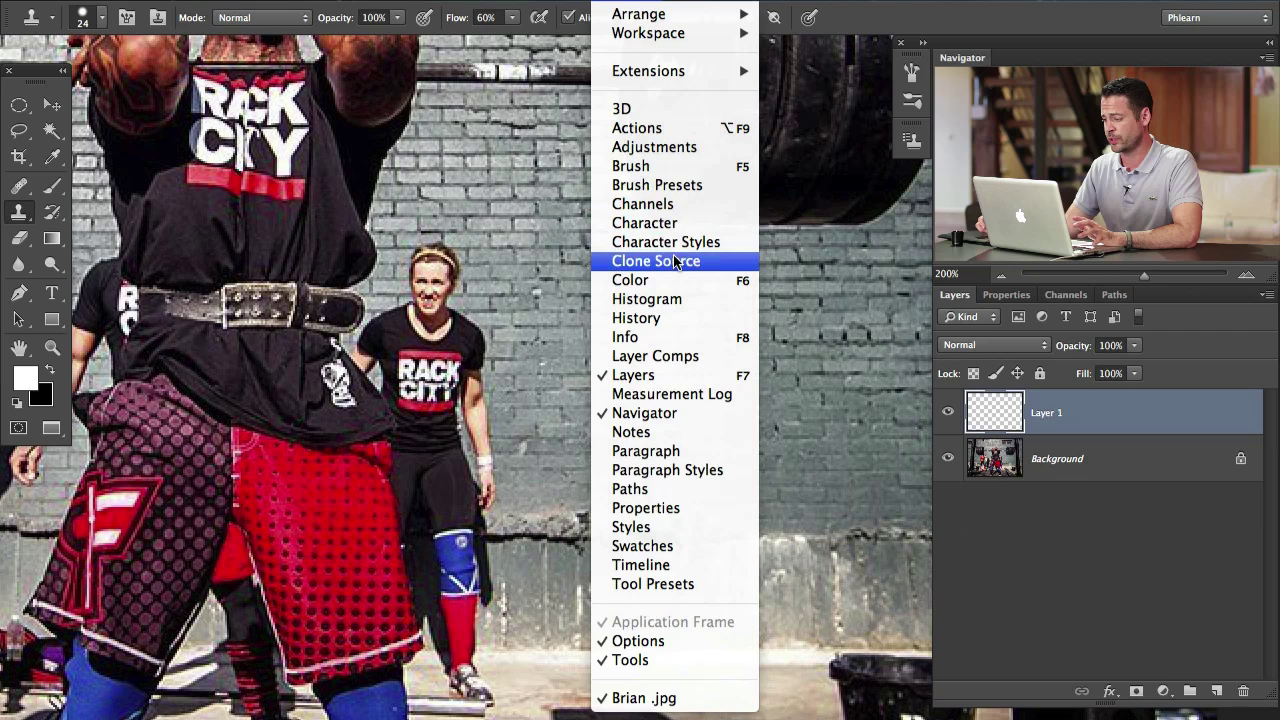
click(650, 257)
drag(580, 363, 509, 343)
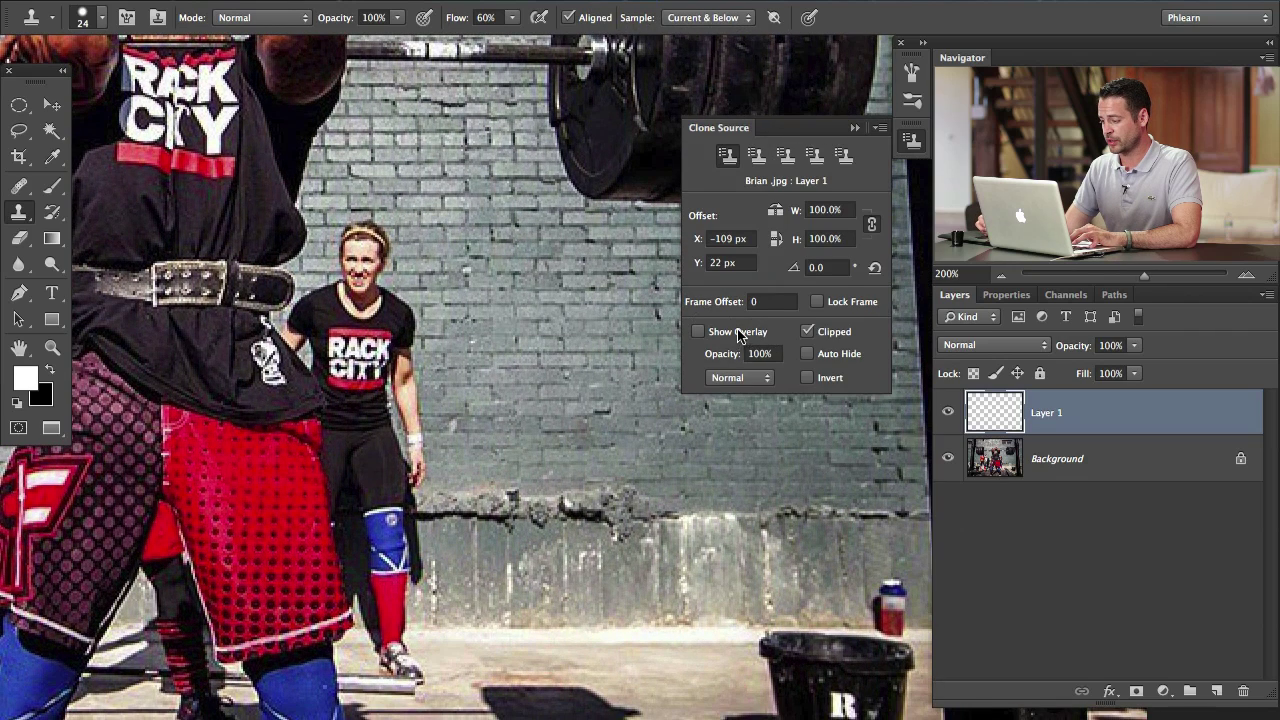
click(699, 331)
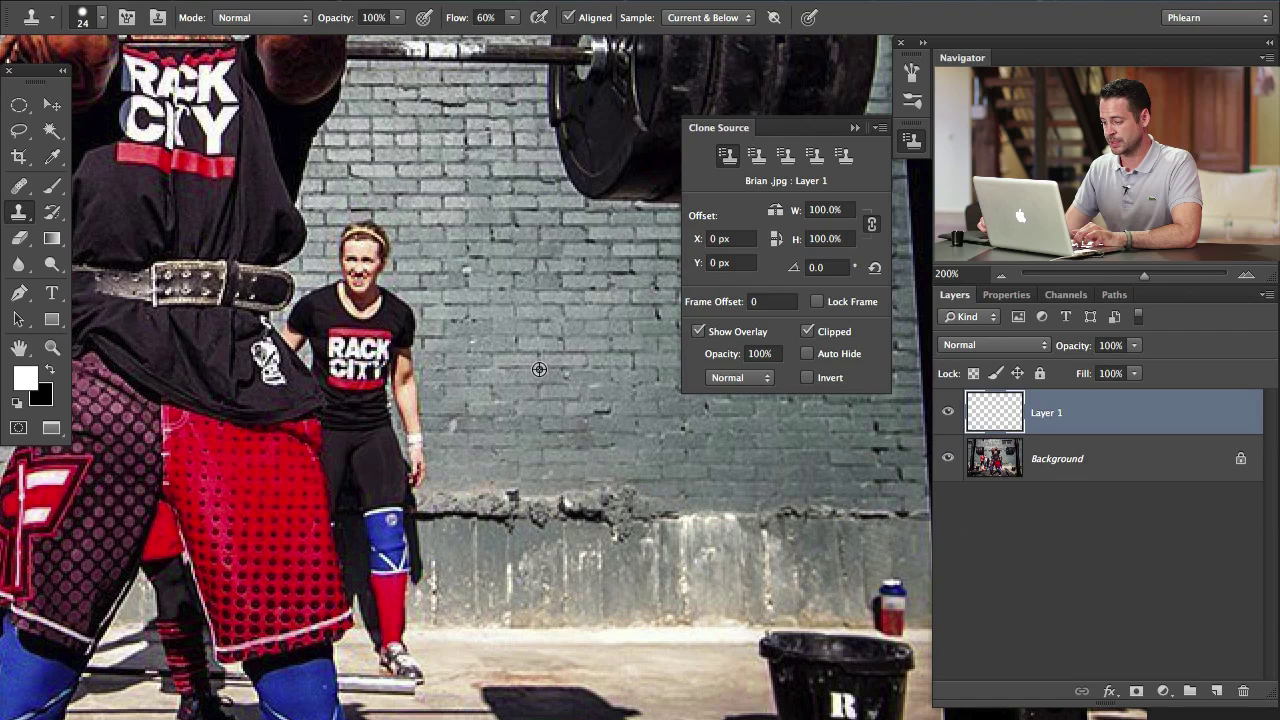
Try cloning brick wall over the woman's arm with the overlay preview, undo it, and close the Clone Source settings.
alt+click(539, 369)
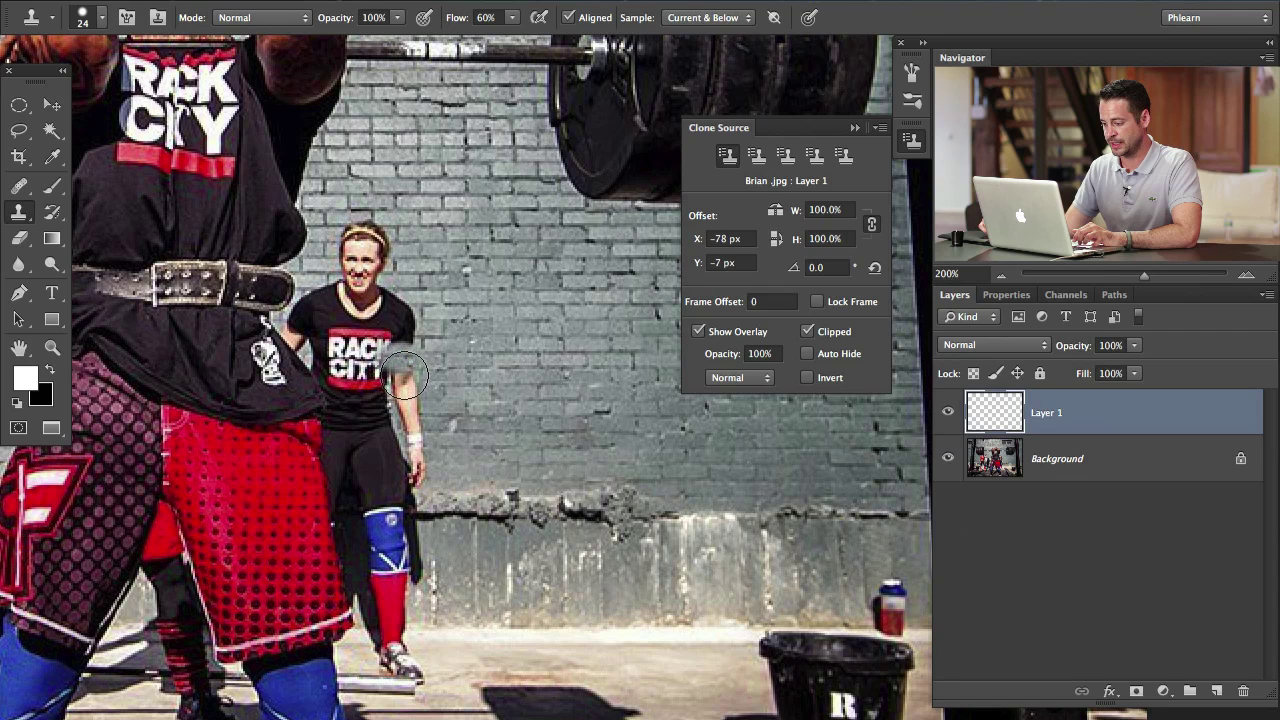
mouse_move(403, 375)
mouse_down()
mouse_move(412, 370)
mouse_move(418, 408)
mouse_move(402, 315)
mouse_move(390, 335)
mouse_move(452, 338)
mouse_up()
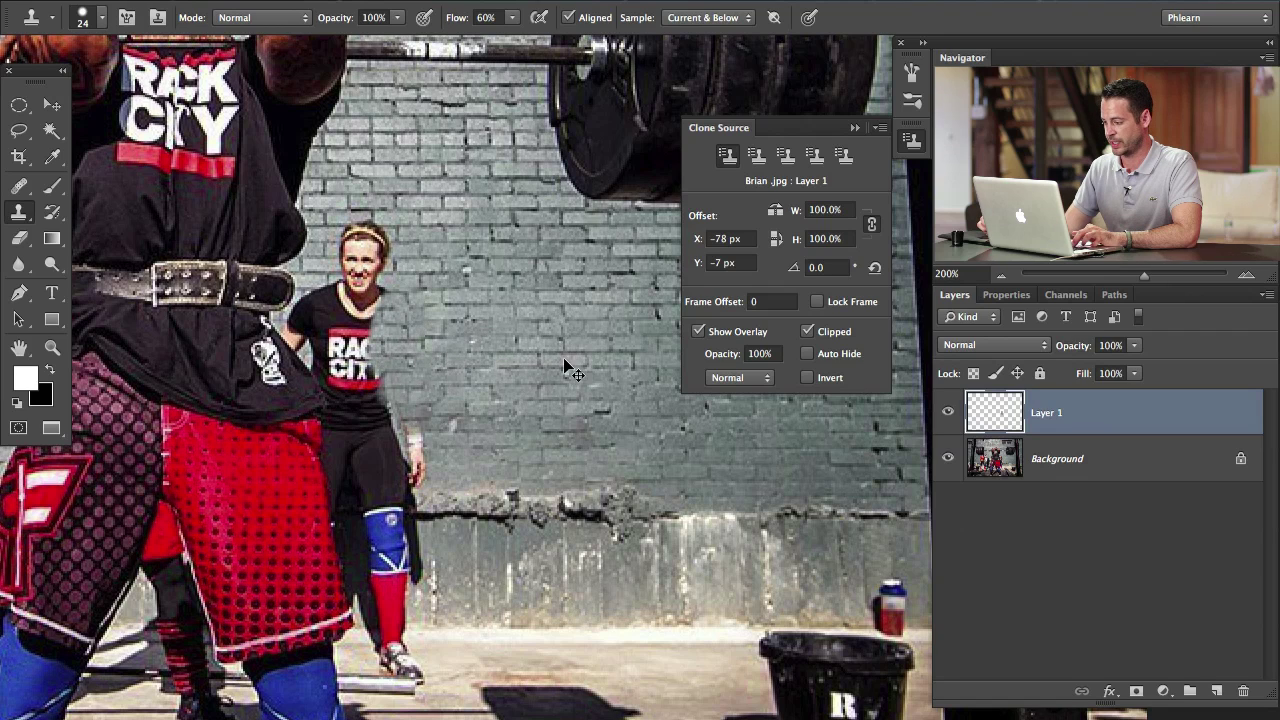
key(ctrl+z)
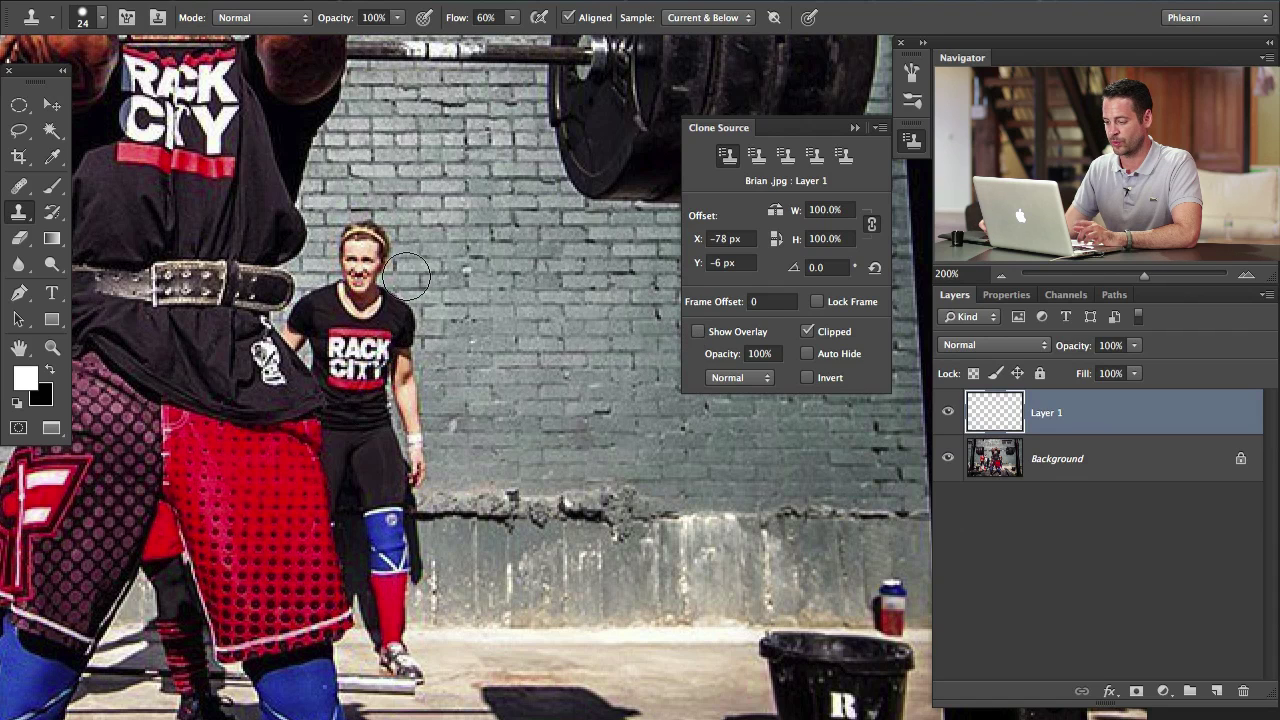
click(912, 141)
Reduce the Clone Stamp brush size to 20, test a clone stroke across the lifter's red shorts, and undo it.
drag(449, 415, 511, 394)
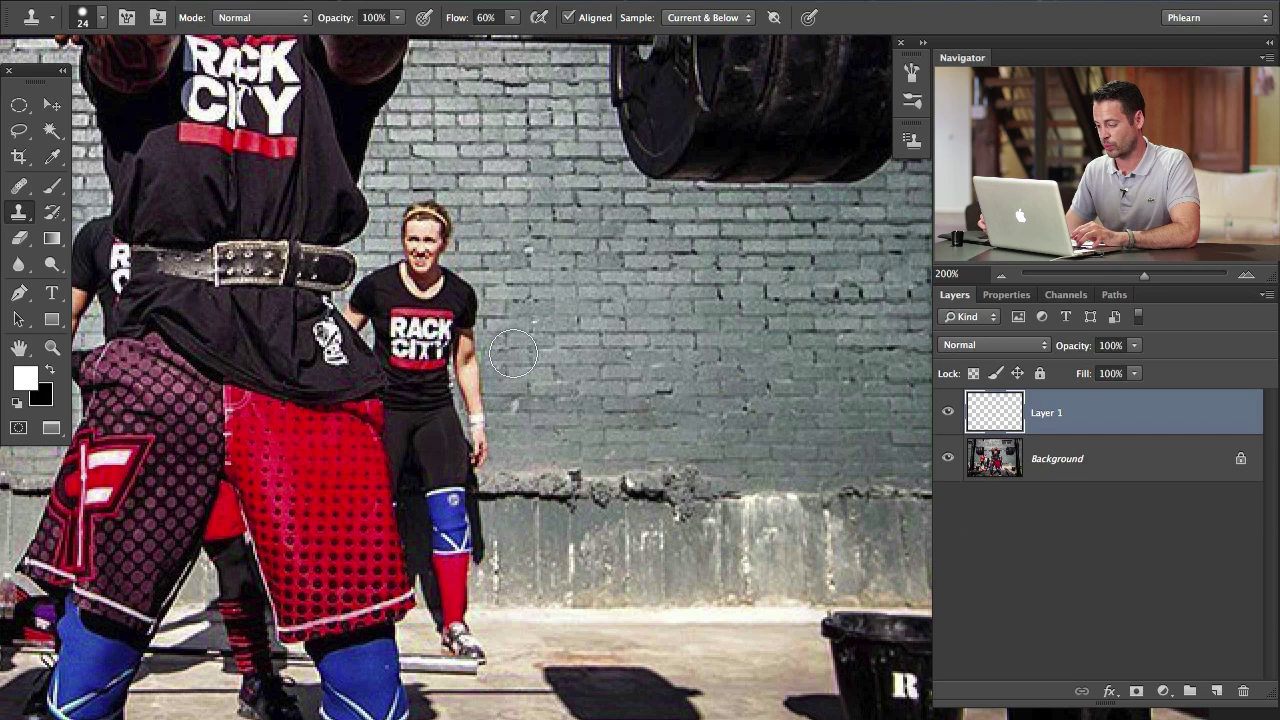
drag(641, 483, 624, 446)
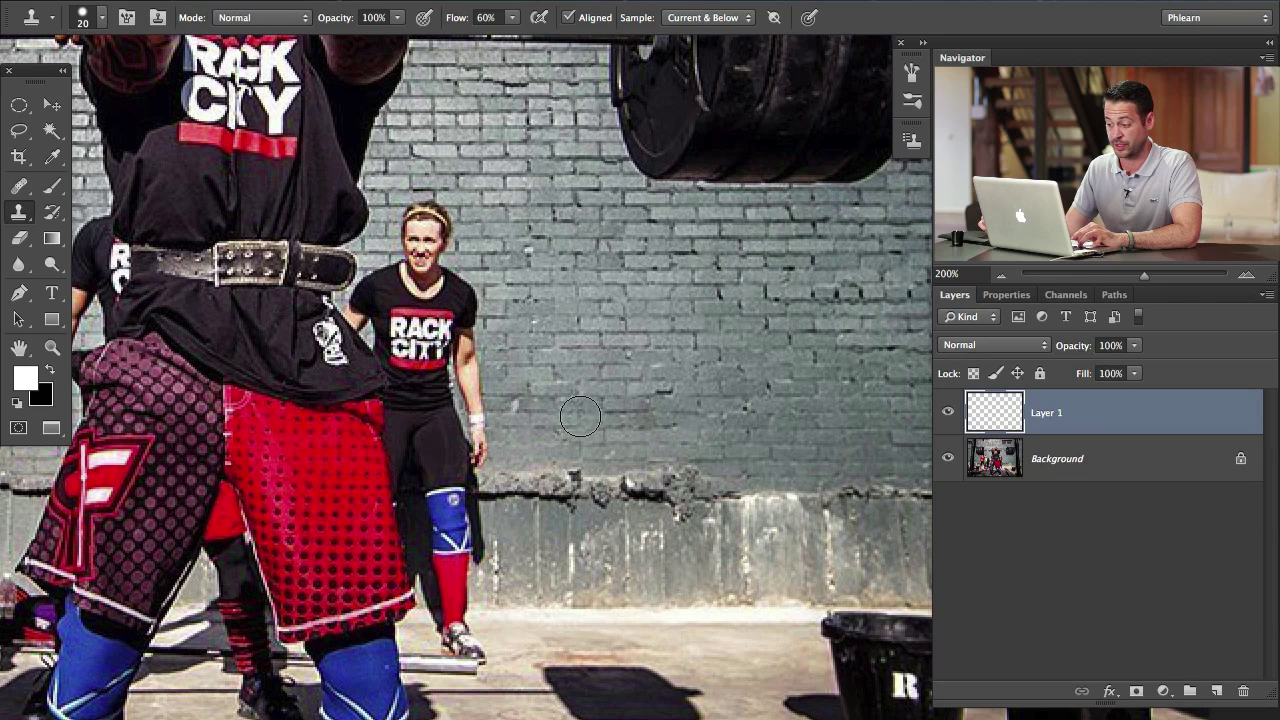
mouse_move(266, 435)
mouse_down()
mouse_move(344, 401)
mouse_move(430, 428)
mouse_up()
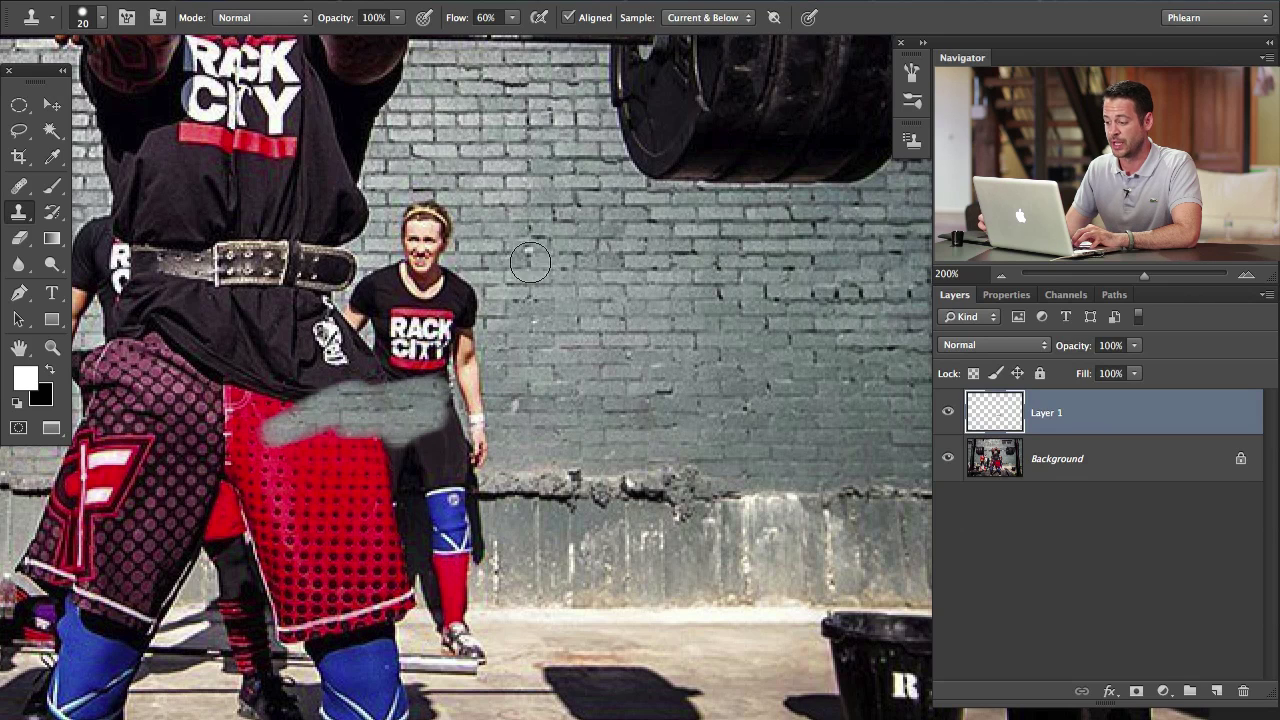
key(ctrl+z)
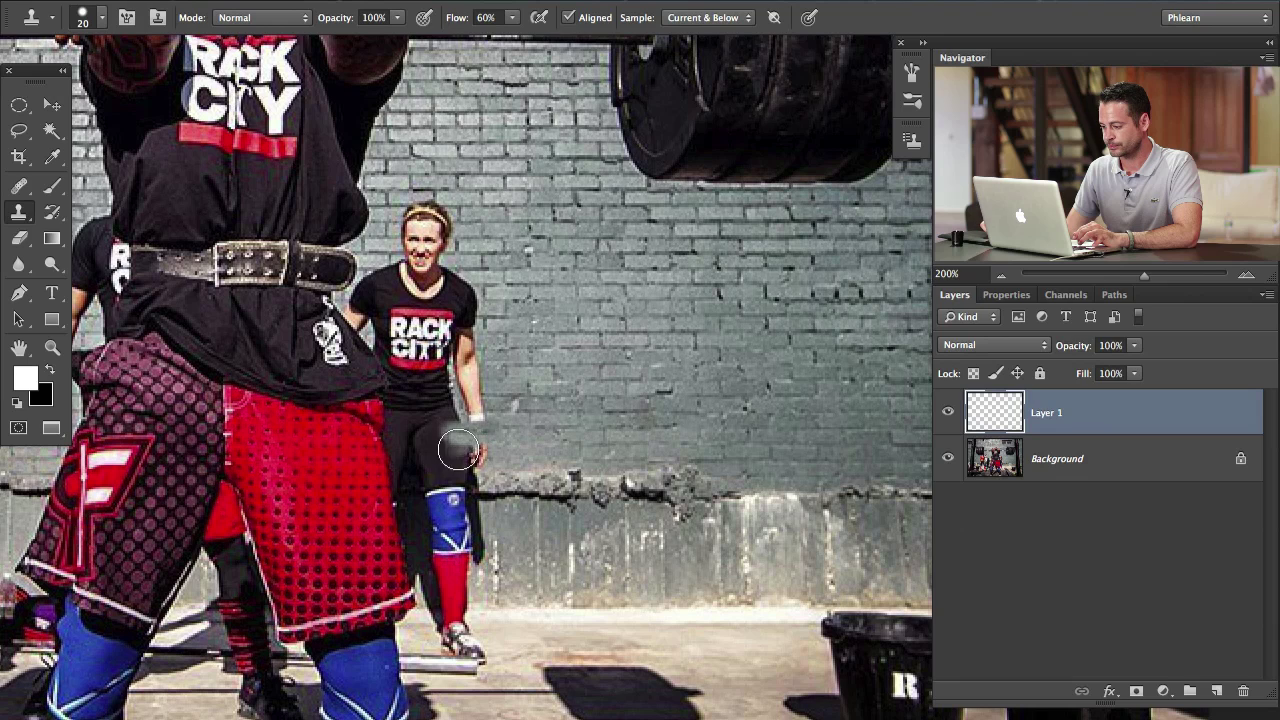
Clone brick wall and the wall's ledge over the woman's head, torso, arms and upper legs.
mouse_move(458, 450)
mouse_down()
mouse_move(482, 484)
mouse_move(439, 489)
mouse_move(476, 500)
mouse_move(392, 492)
mouse_move(391, 448)
mouse_move(434, 448)
mouse_move(444, 469)
mouse_move(410, 479)
mouse_move(467, 475)
mouse_move(470, 452)
mouse_move(422, 443)
mouse_move(472, 419)
mouse_move(372, 403)
mouse_move(396, 379)
mouse_move(471, 402)
mouse_move(439, 399)
mouse_move(468, 394)
mouse_move(441, 377)
mouse_move(476, 369)
mouse_move(456, 357)
mouse_move(371, 369)
mouse_up()
mouse_move(397, 346)
mouse_down()
mouse_move(342, 323)
mouse_move(452, 344)
mouse_move(471, 330)
mouse_move(464, 319)
mouse_move(395, 304)
mouse_move(480, 297)
mouse_move(456, 297)
mouse_move(514, 326)
mouse_up()
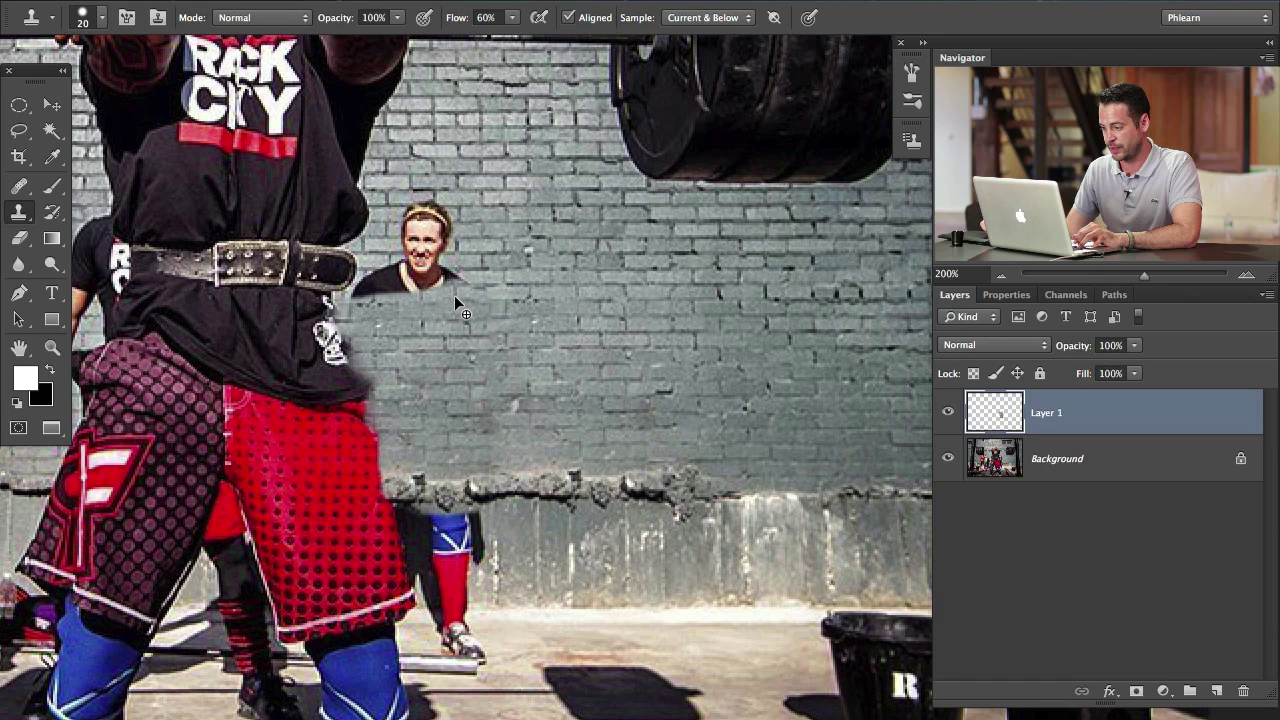
mouse_move(482, 297)
mouse_down()
mouse_move(415, 287)
mouse_move(443, 264)
mouse_move(418, 250)
mouse_move(446, 233)
mouse_move(422, 231)
mouse_move(388, 287)
mouse_move(329, 298)
mouse_move(371, 282)
mouse_move(384, 222)
mouse_up()
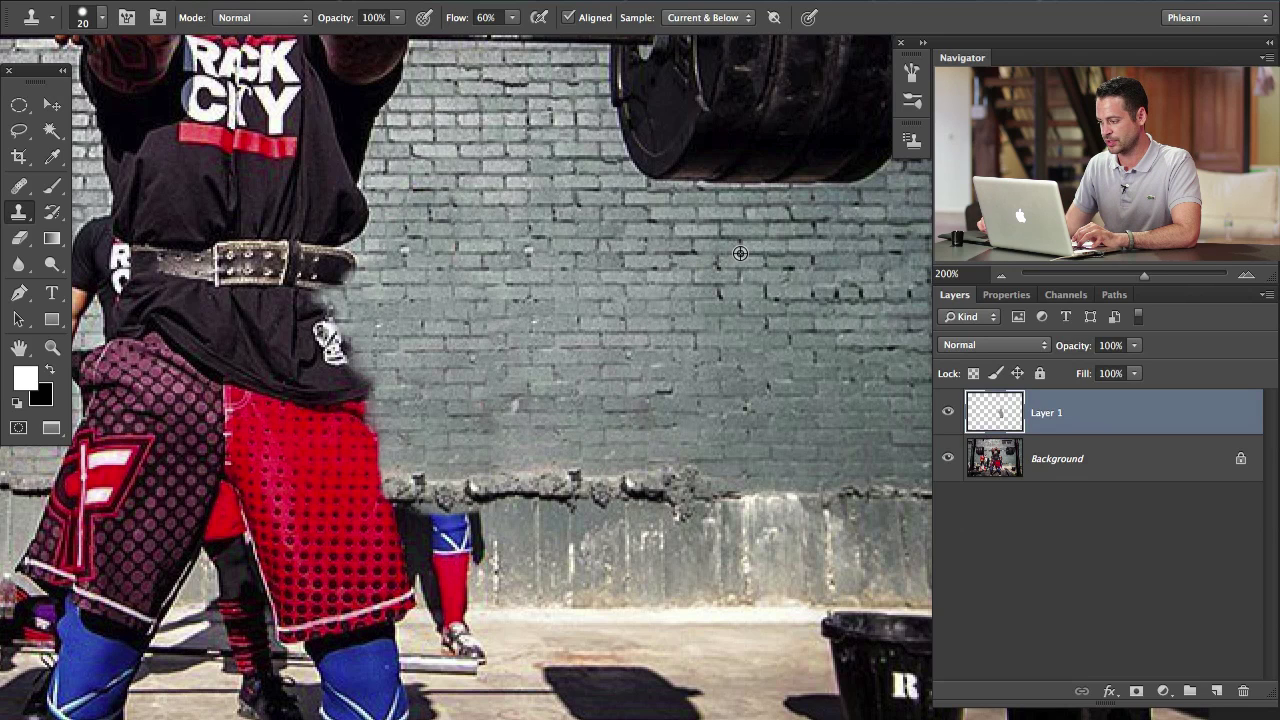
Clone the ledge, concrete wall base and ground over the woman's remaining lower legs and shoes.
alt+click(400, 250)
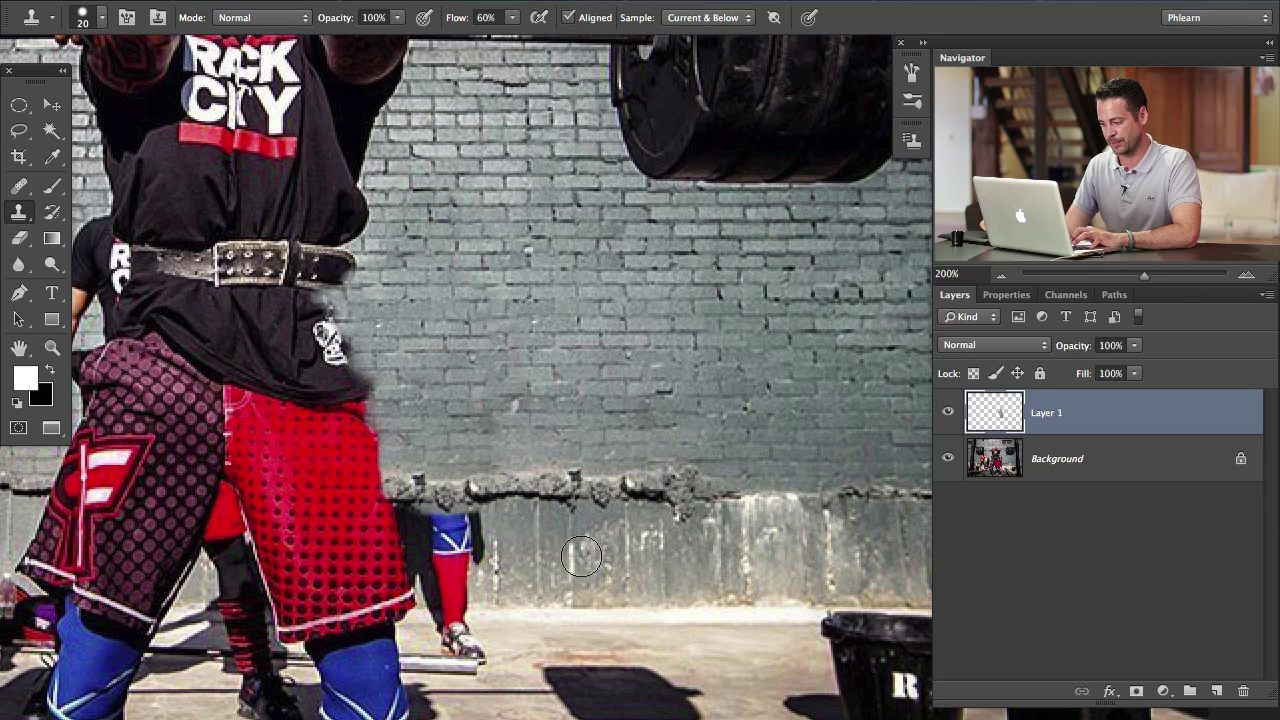
scroll(575, 550, down, 3)
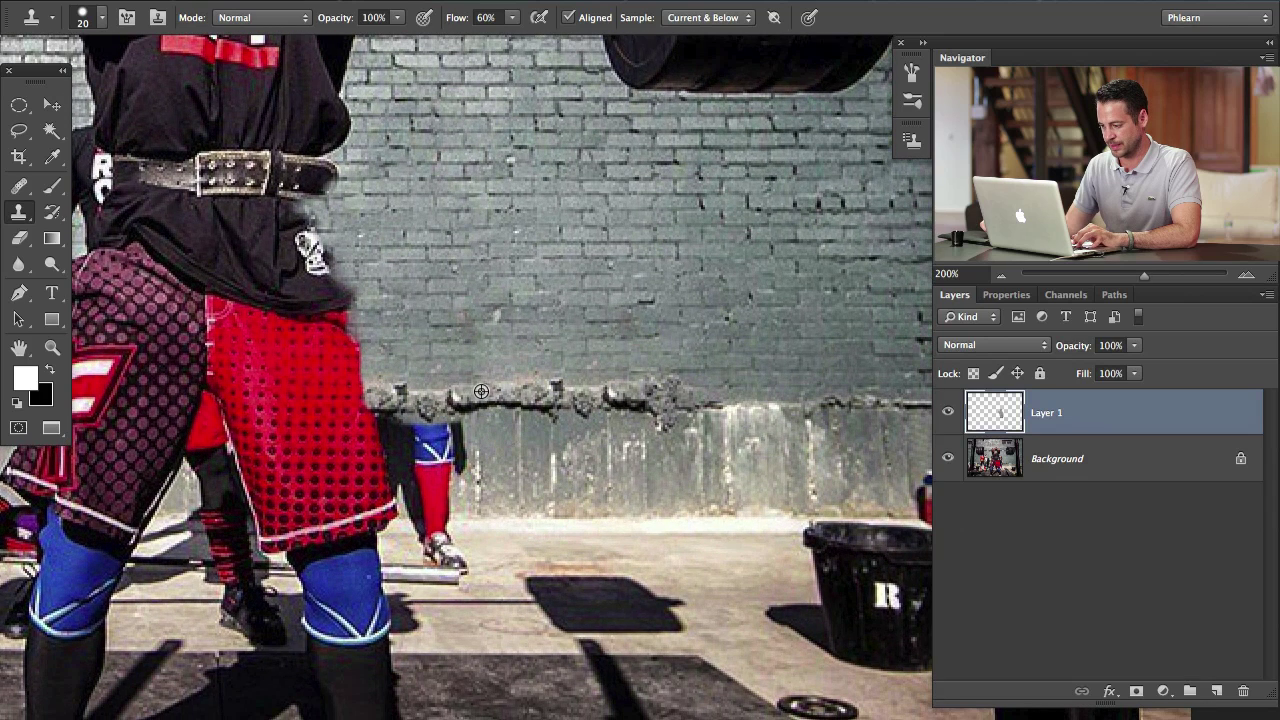
drag(403, 393, 400, 390)
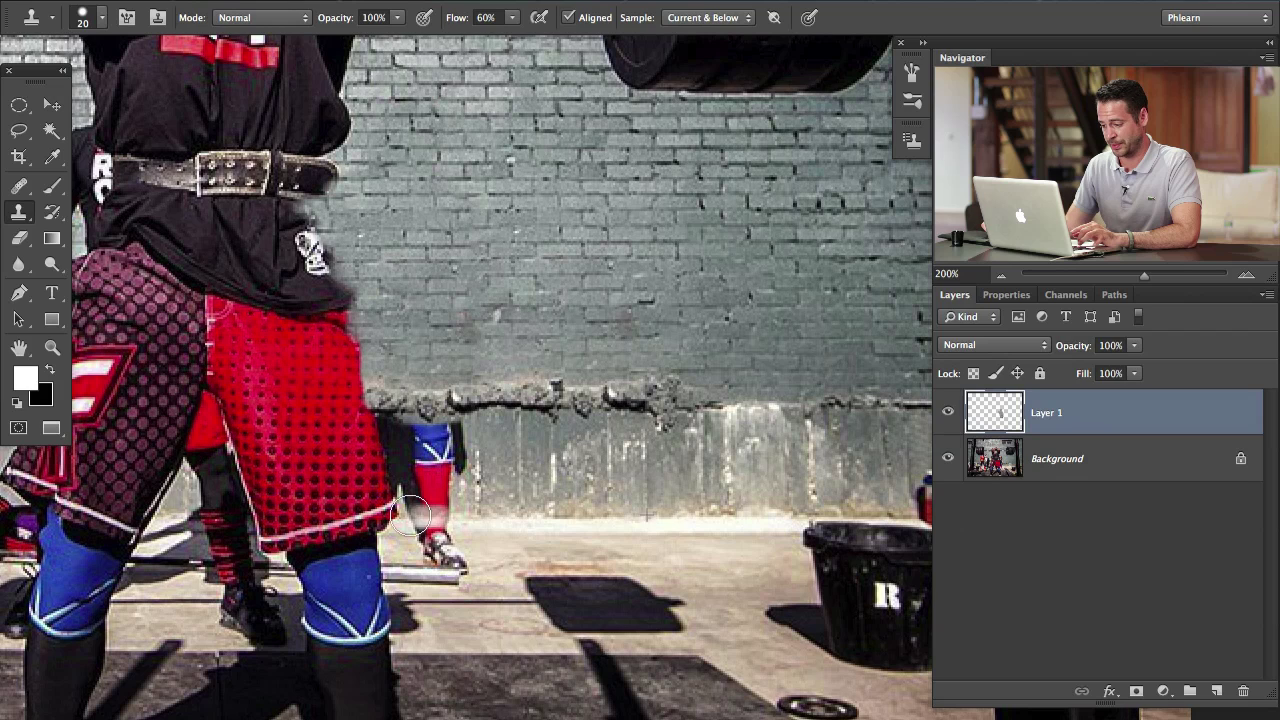
mouse_move(415, 500)
mouse_down()
mouse_move(381, 421)
mouse_move(433, 426)
mouse_move(443, 459)
mouse_move(460, 445)
mouse_move(461, 469)
mouse_move(432, 494)
mouse_move(406, 451)
mouse_move(442, 468)
mouse_move(457, 503)
mouse_move(444, 482)
mouse_move(453, 532)
mouse_move(407, 534)
mouse_move(452, 555)
mouse_move(422, 555)
mouse_move(465, 572)
mouse_up()
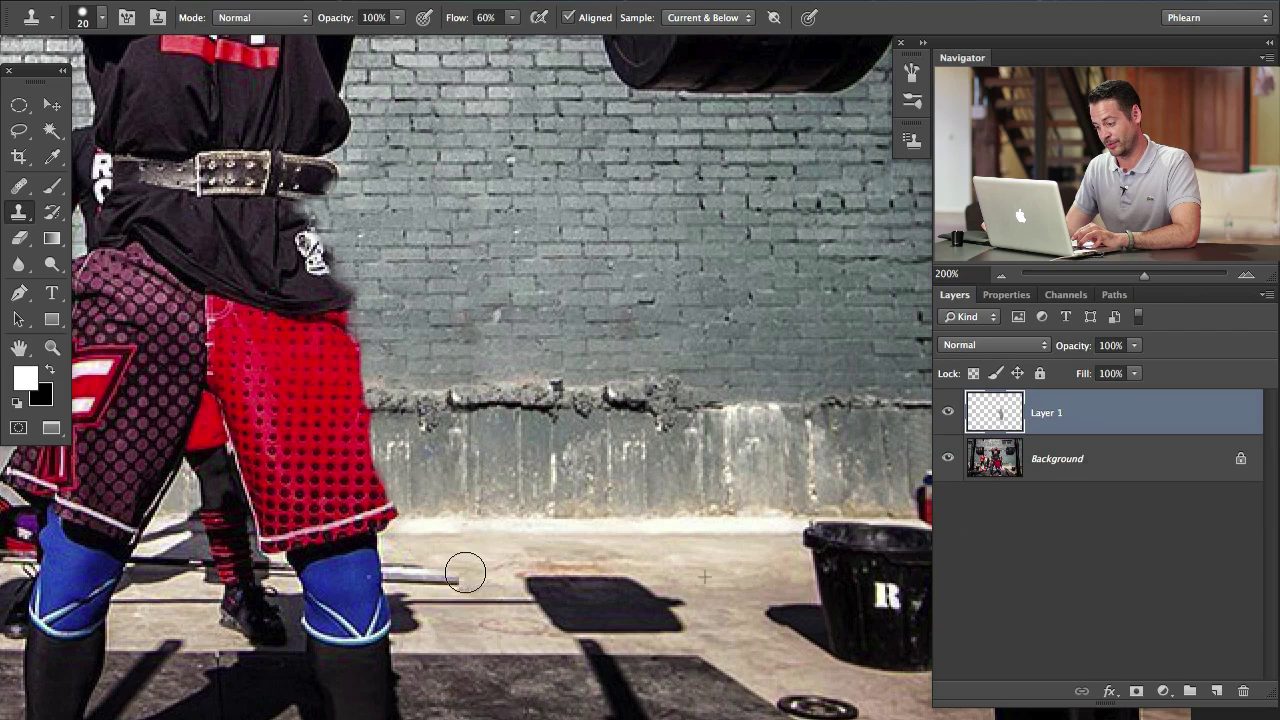
drag(601, 497, 453, 481)
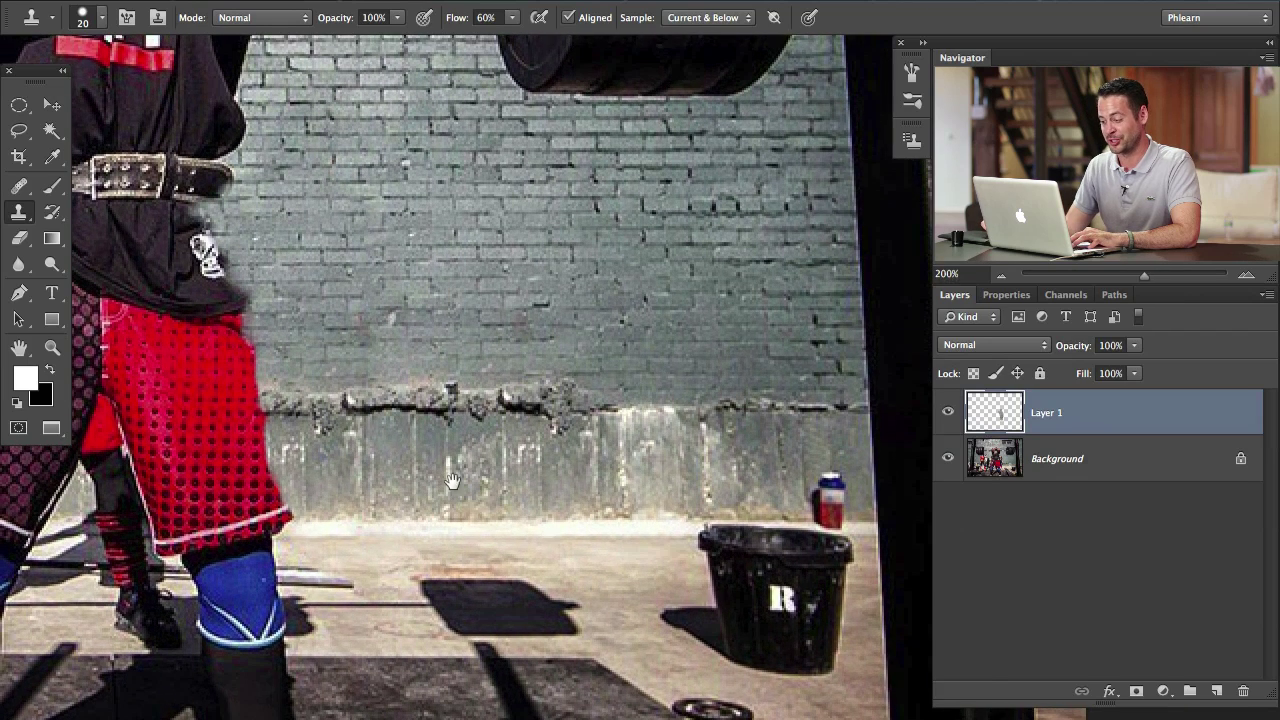
drag(352, 526, 575, 499)
mouse_move(487, 485)
mouse_down()
mouse_move(471, 508)
mouse_move(483, 509)
mouse_up()
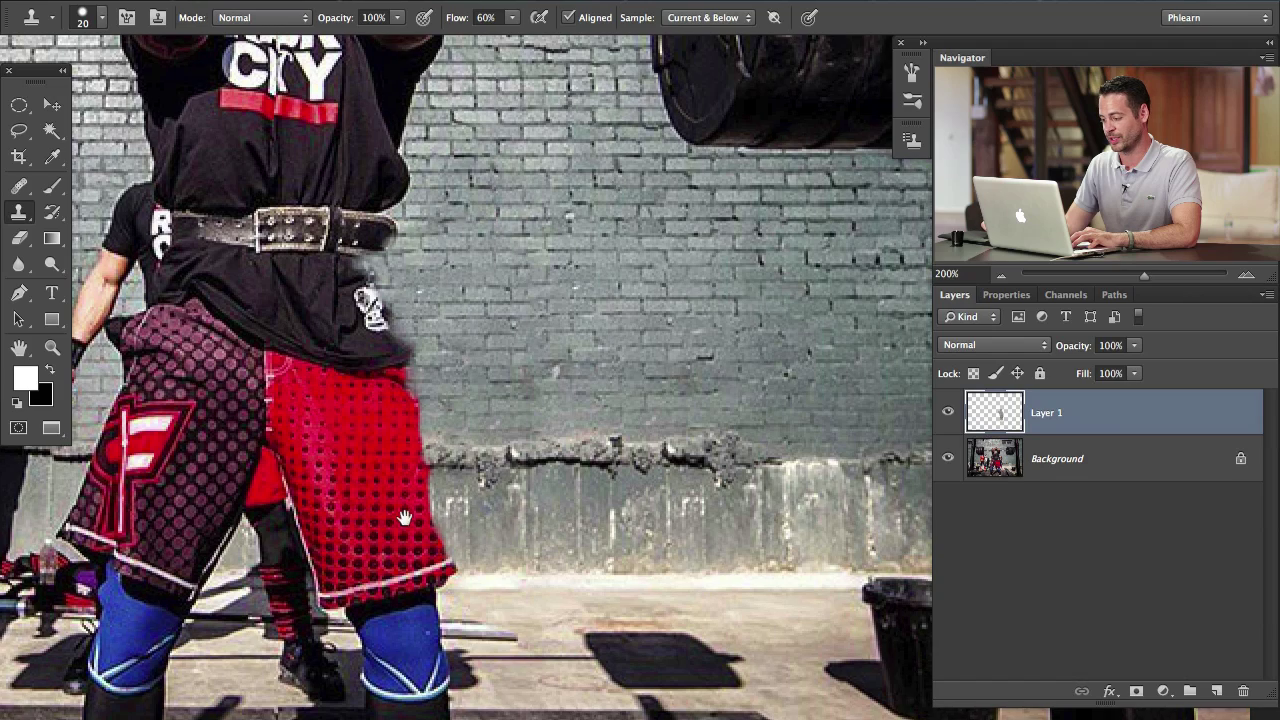
Compare the retouched wall beside the lifter with the original photo by hiding and showing Layer 1.
drag(405, 520, 379, 505)
click(950, 415)
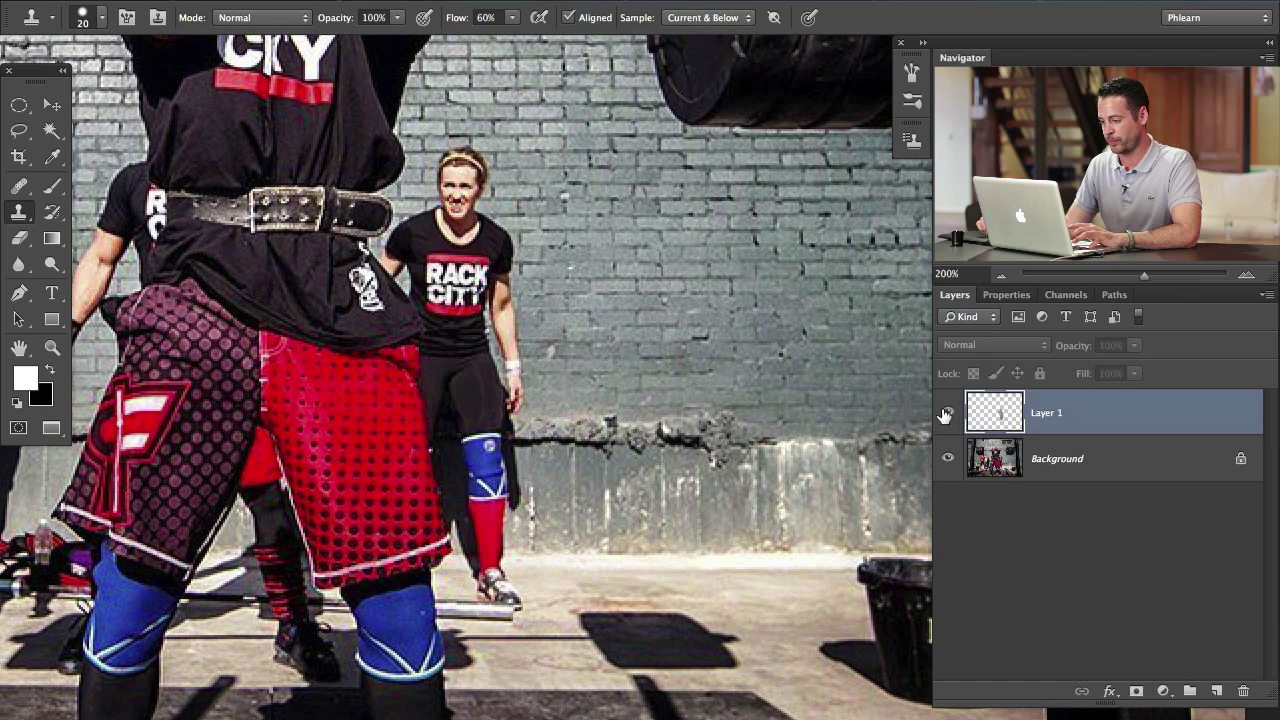
click(950, 415)
click(950, 415)
click(950, 415)
drag(474, 331, 468, 365)
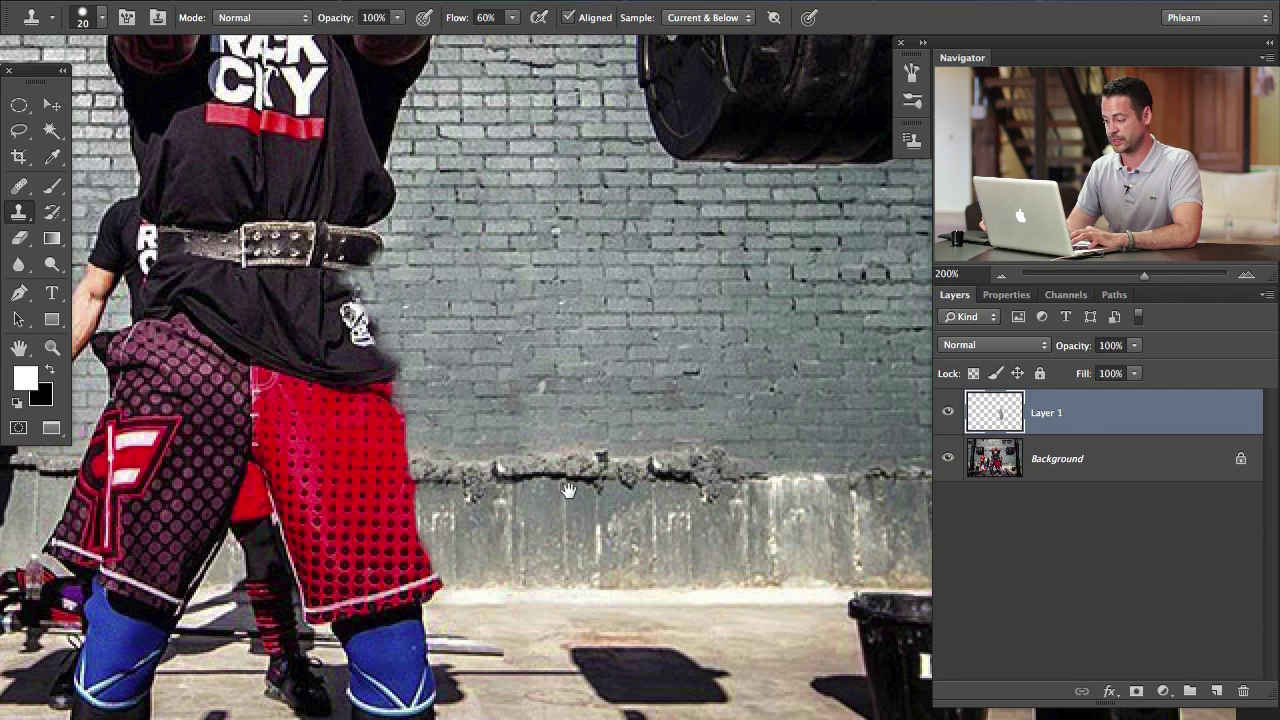
drag(568, 490, 572, 500)
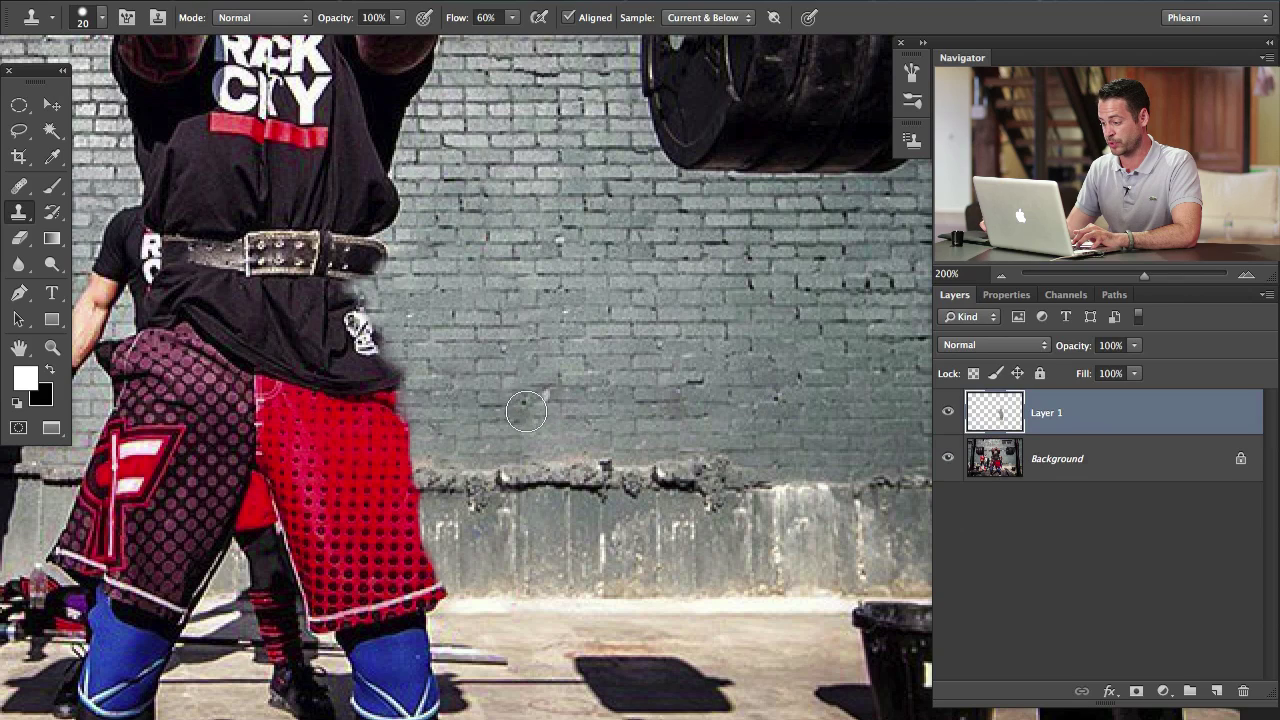
Add a new layer, reduce the Clone Stamp brush size to 17, and test brick clone strokes on the shoulder of the man behind the lifter, undoing them.
drag(157, 485, 605, 520)
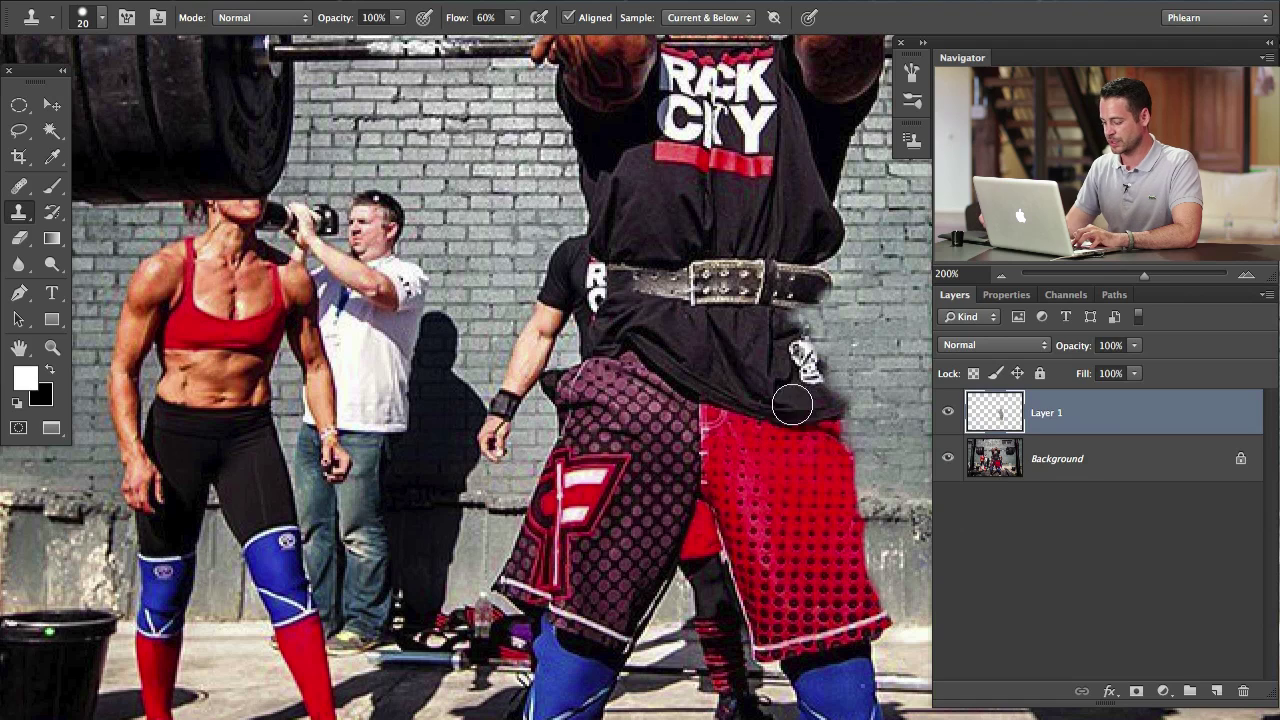
key(ctrl+shift+alt+n)
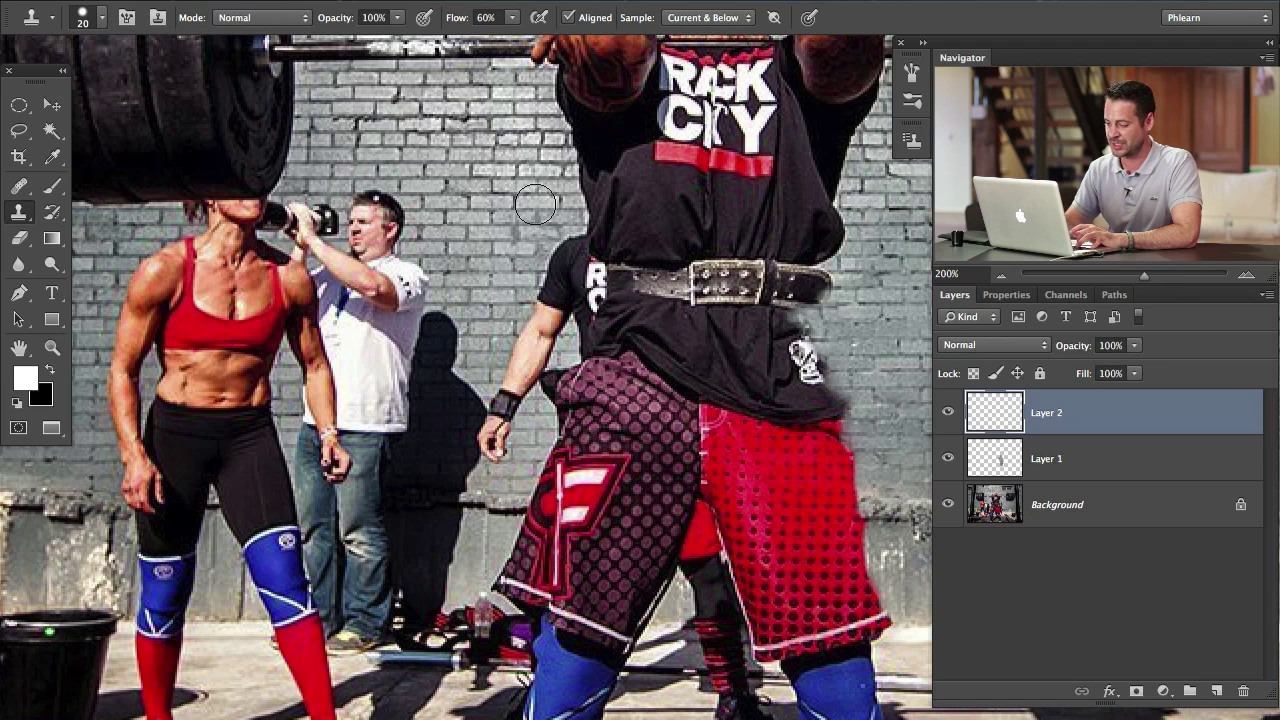
drag(467, 248, 462, 244)
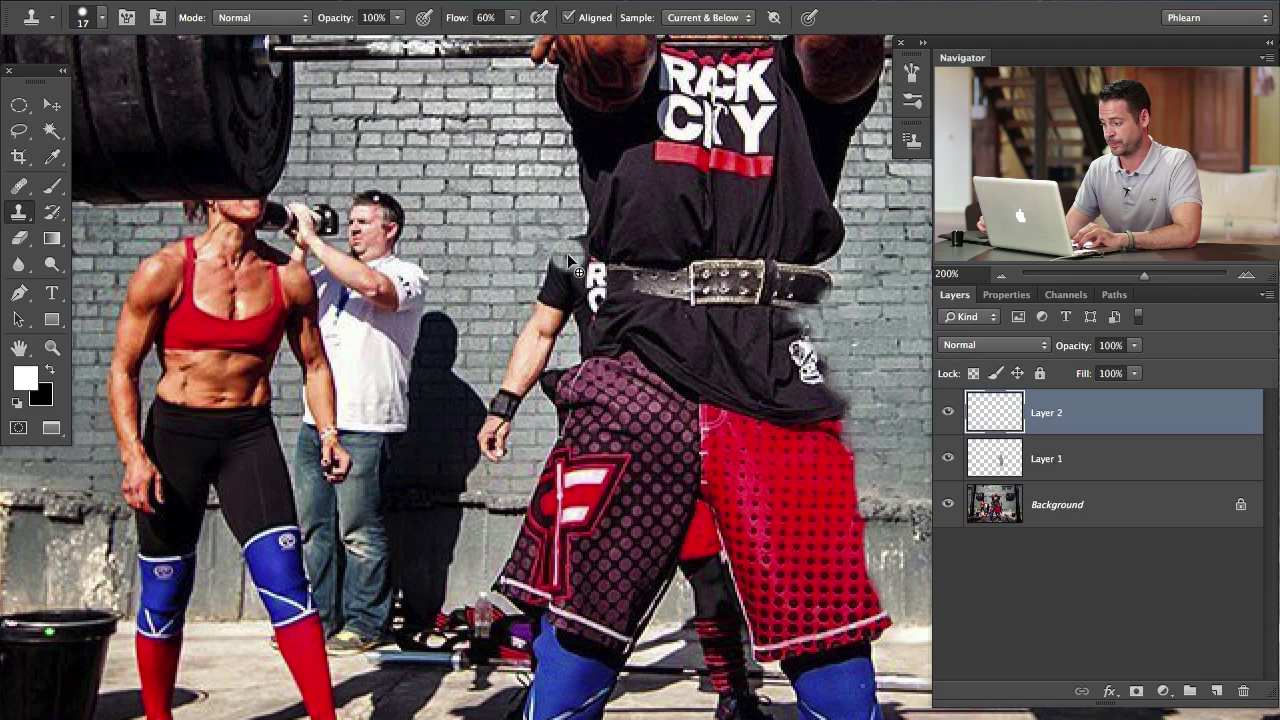
key(super+z)
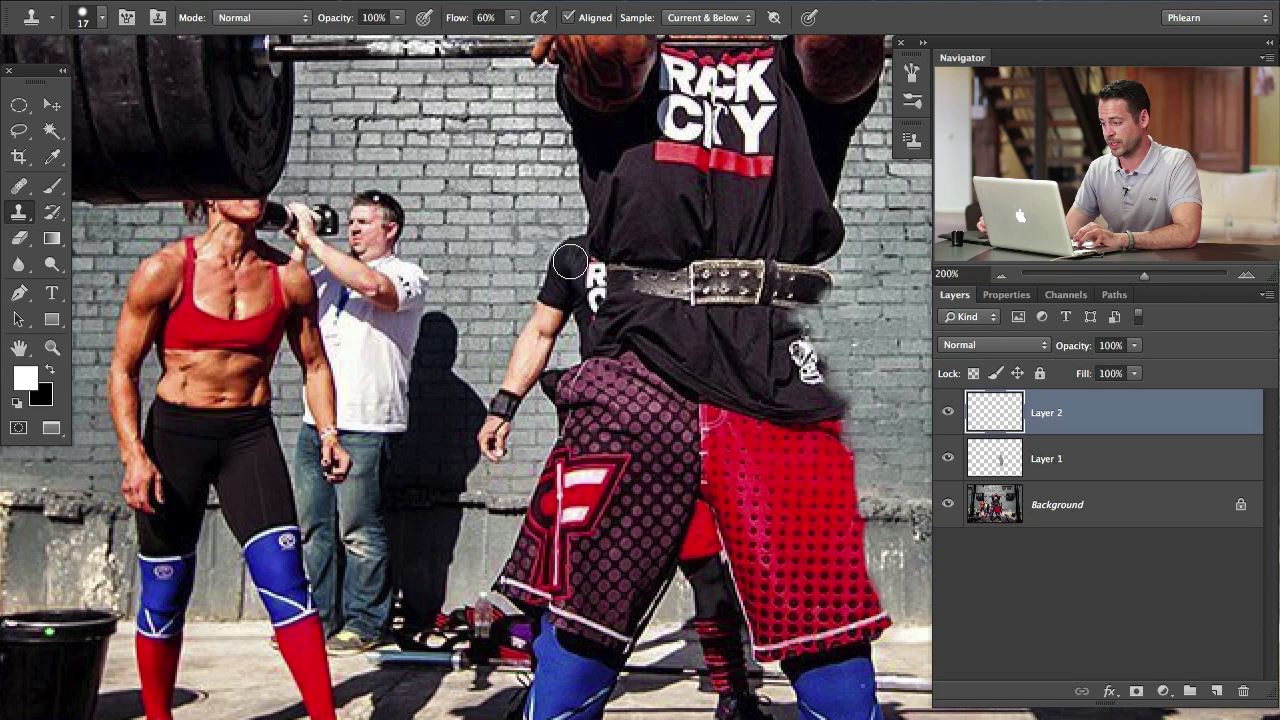
click(563, 258)
key(super+z)
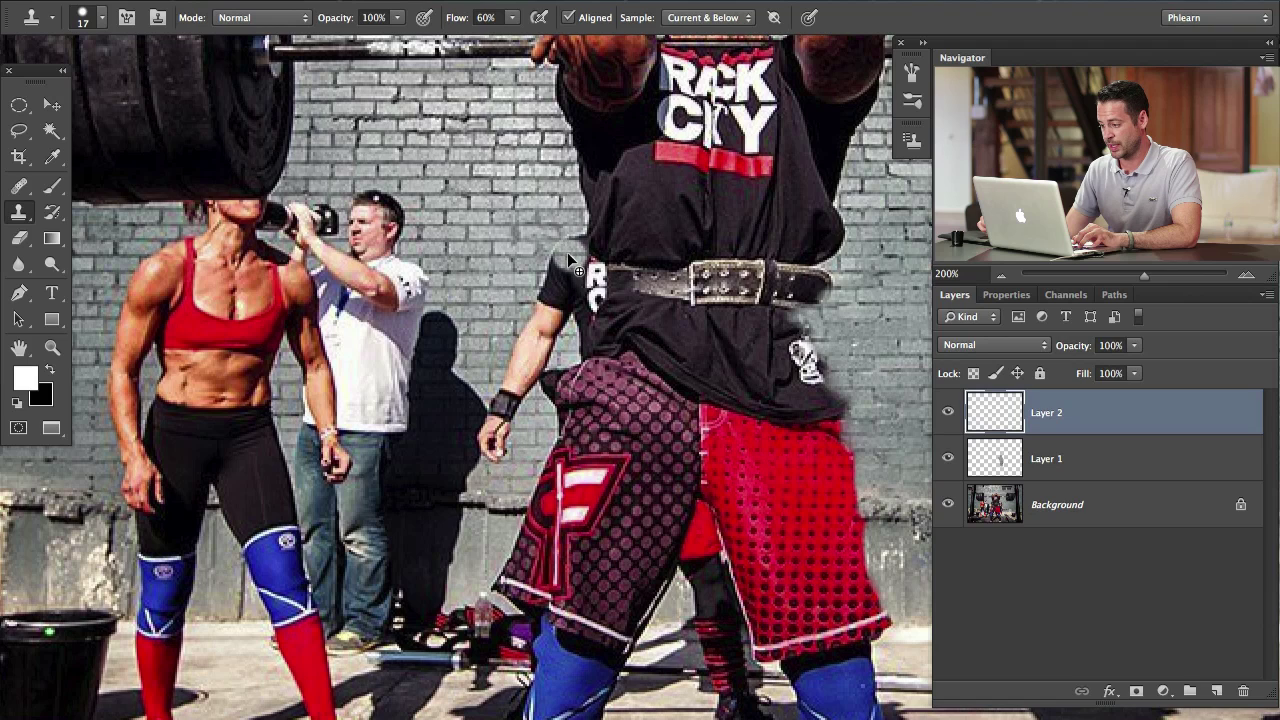
Clone brick wall over the shoulder, torso, arm and hand of the man standing behind the lifter.
mouse_move(569, 257)
mouse_down()
mouse_move(556, 257)
mouse_move(572, 244)
mouse_move(601, 282)
mouse_move(553, 287)
mouse_move(592, 322)
mouse_move(590, 340)
mouse_move(584, 327)
mouse_up()
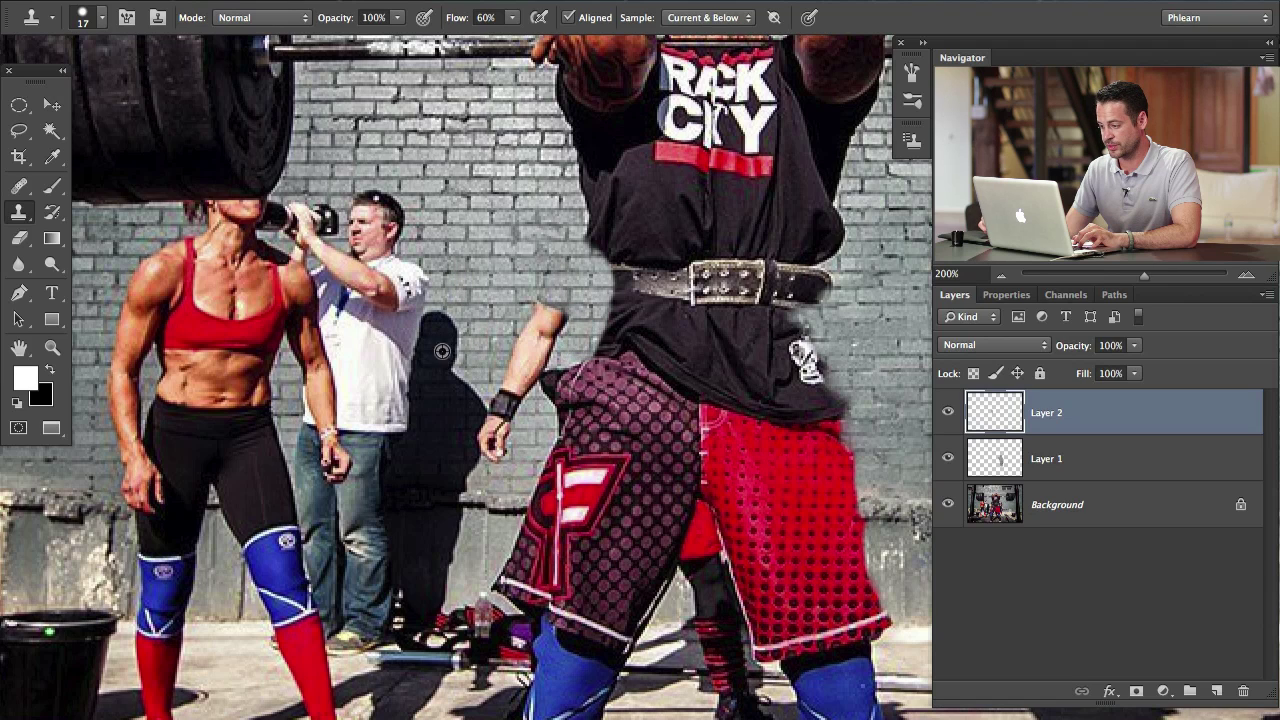
mouse_move(588, 430)
mouse_down()
mouse_move(554, 339)
mouse_move(539, 365)
mouse_move(427, 392)
mouse_up()
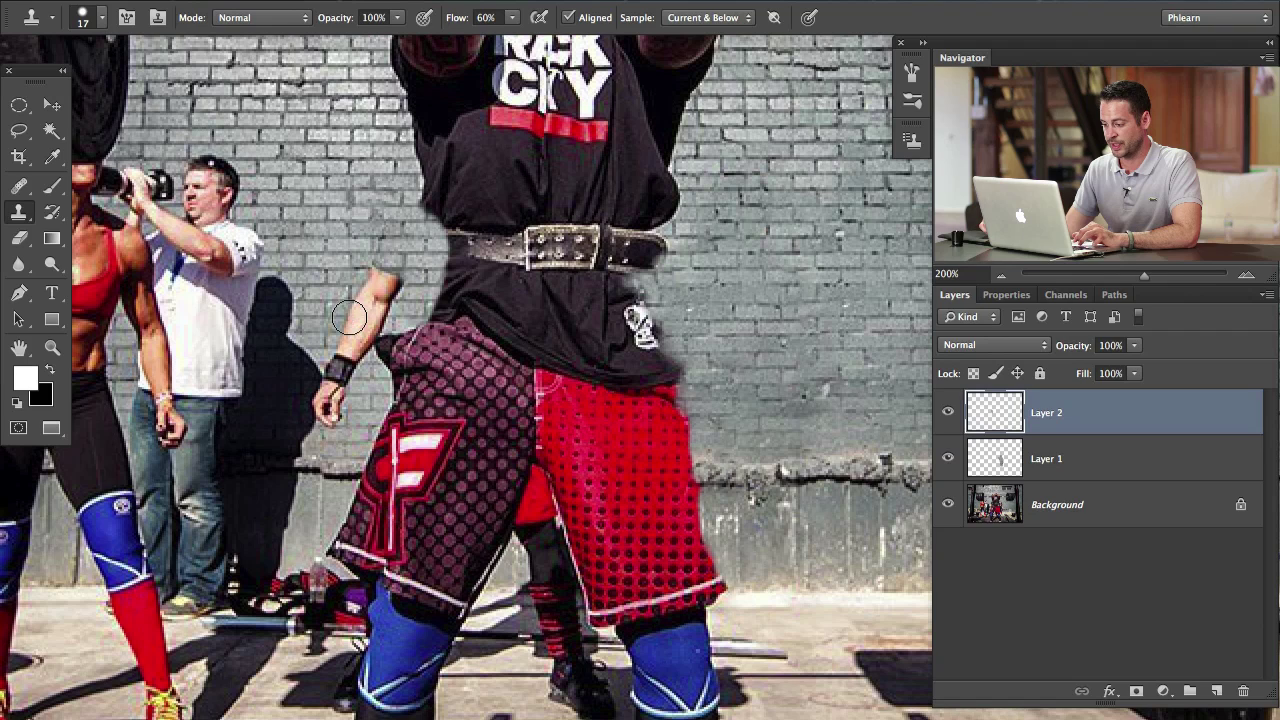
mouse_move(377, 313)
mouse_down()
mouse_move(390, 263)
mouse_move(353, 326)
mouse_move(377, 322)
mouse_move(368, 343)
mouse_move(341, 351)
mouse_move(333, 376)
mouse_move(351, 365)
mouse_move(334, 438)
mouse_up()
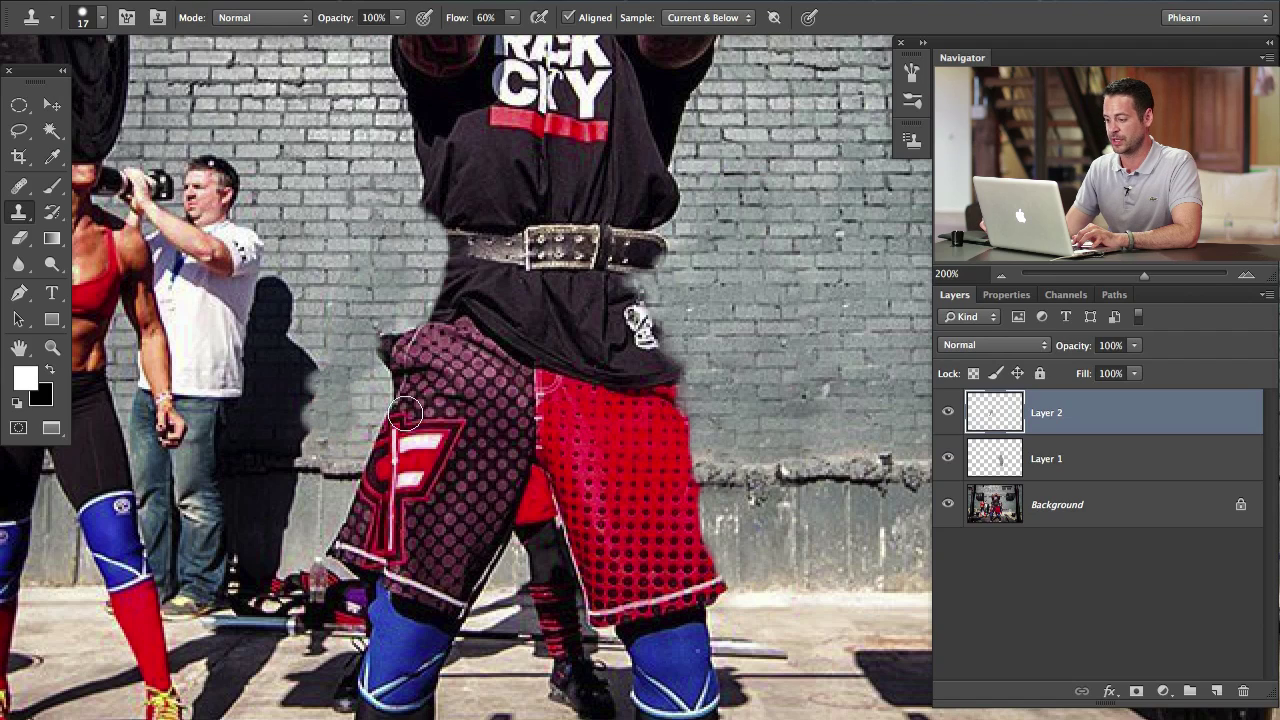
Add another new layer above Layer 2 and compare the last removal by hiding and showing Layer 2.
drag(339, 367, 511, 359)
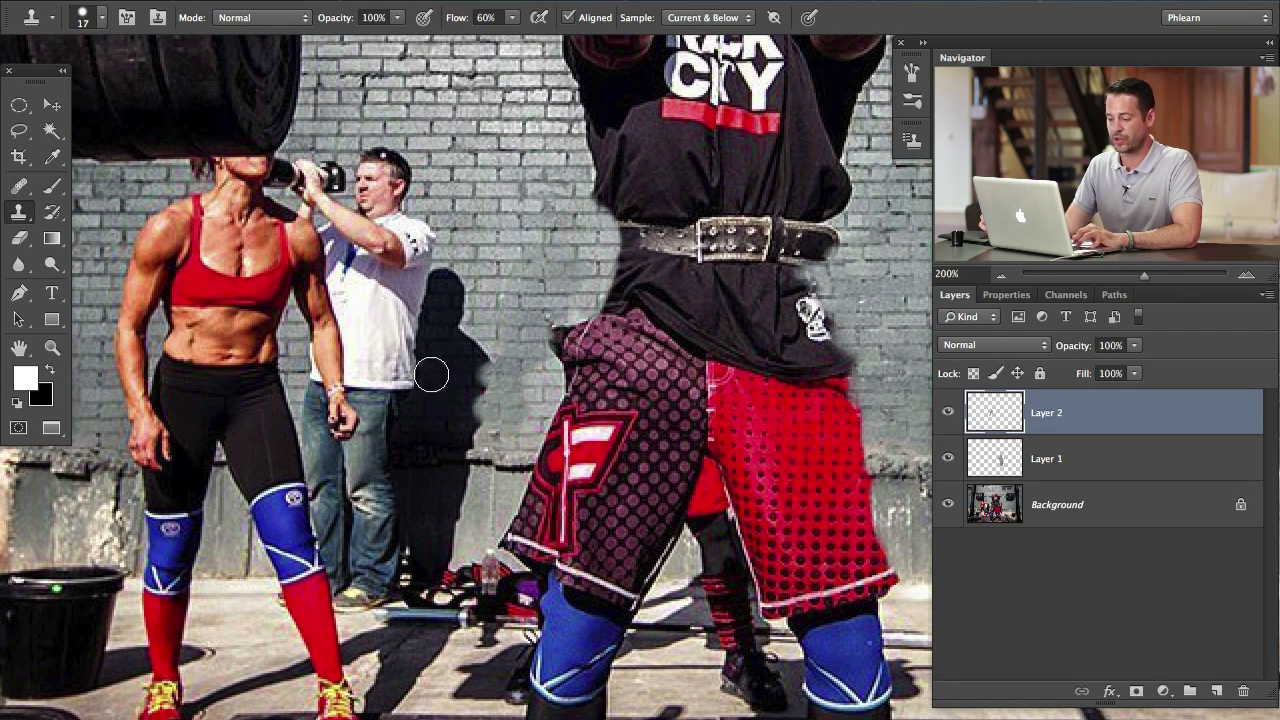
drag(388, 362, 570, 430)
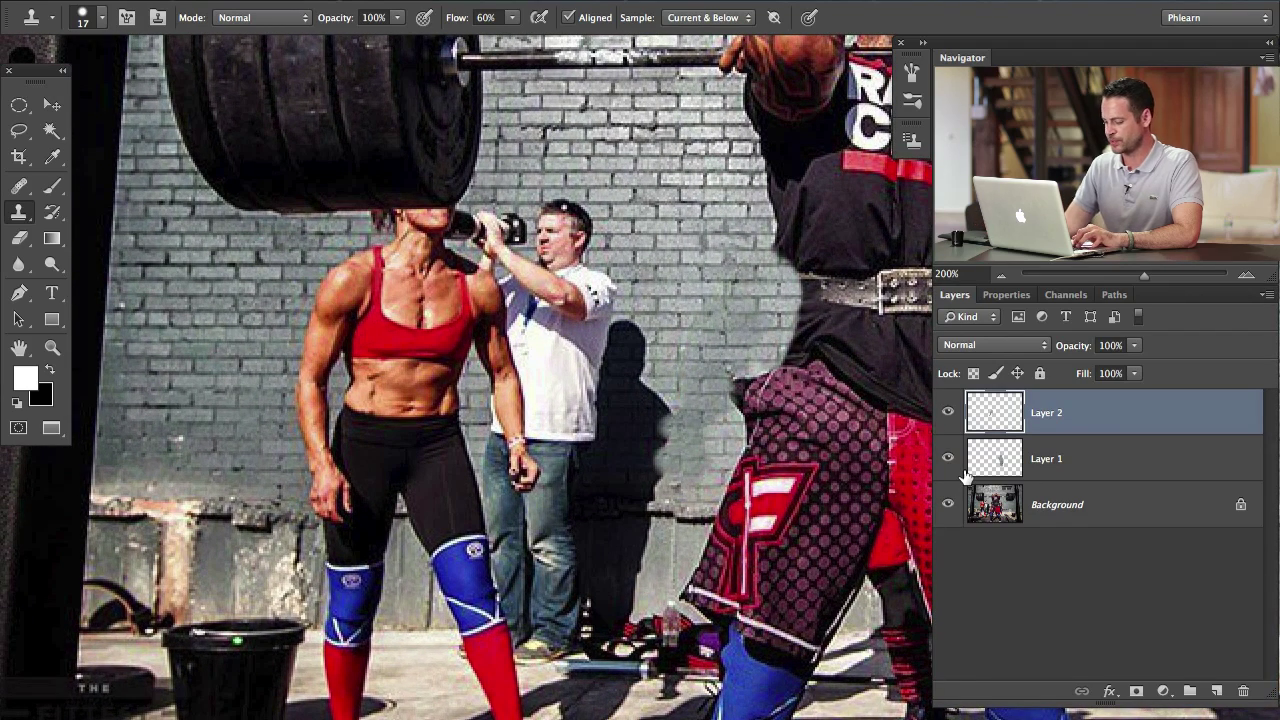
key(ctrl+shift+alt+n)
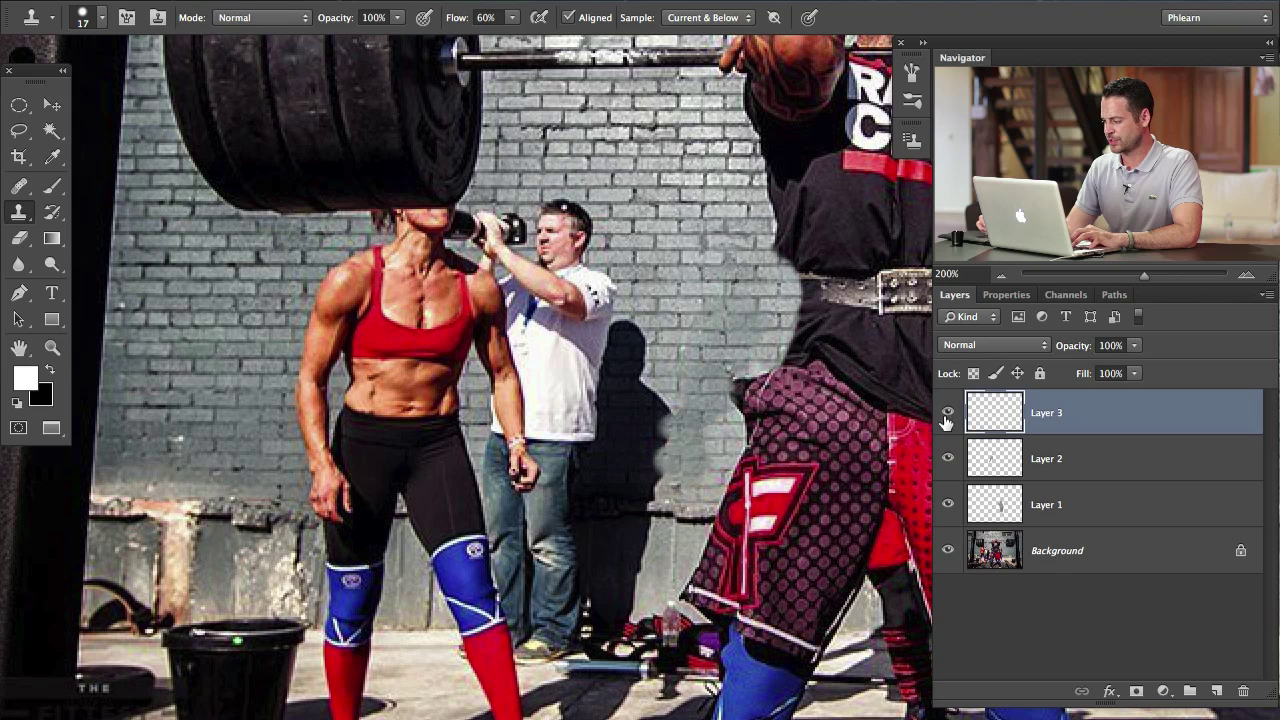
click(947, 458)
click(946, 458)
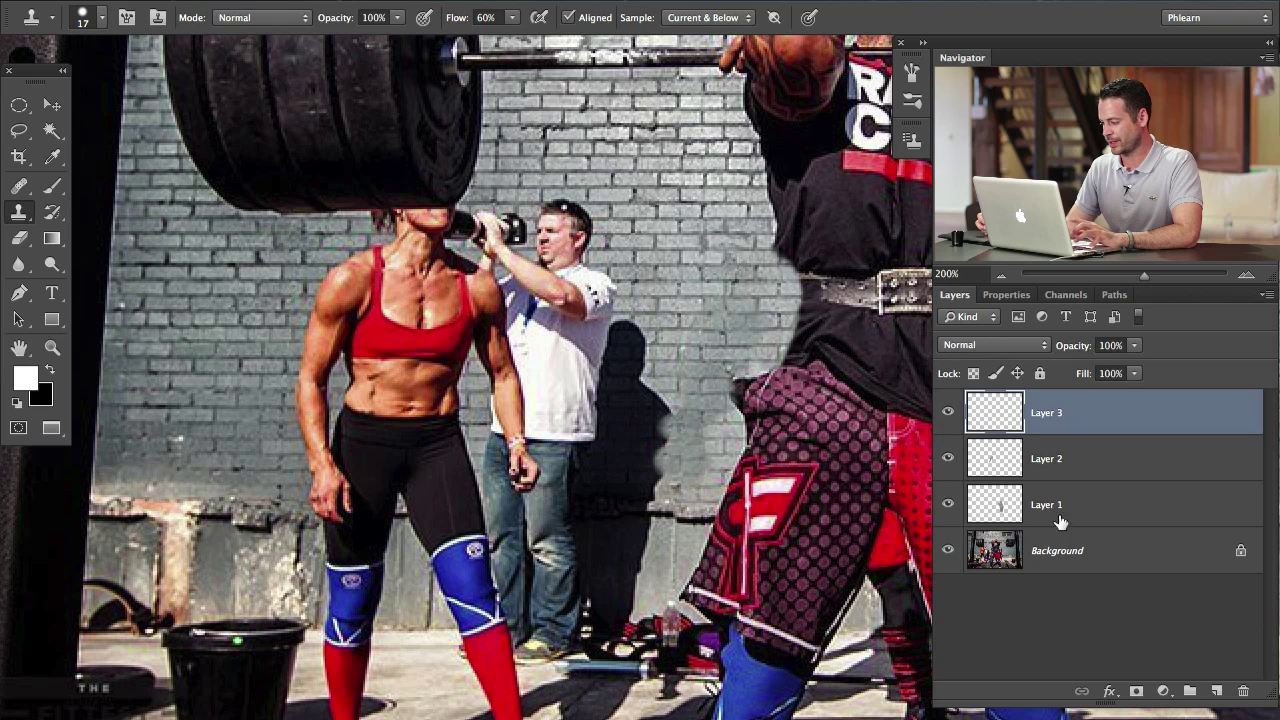
click(953, 460)
click(950, 465)
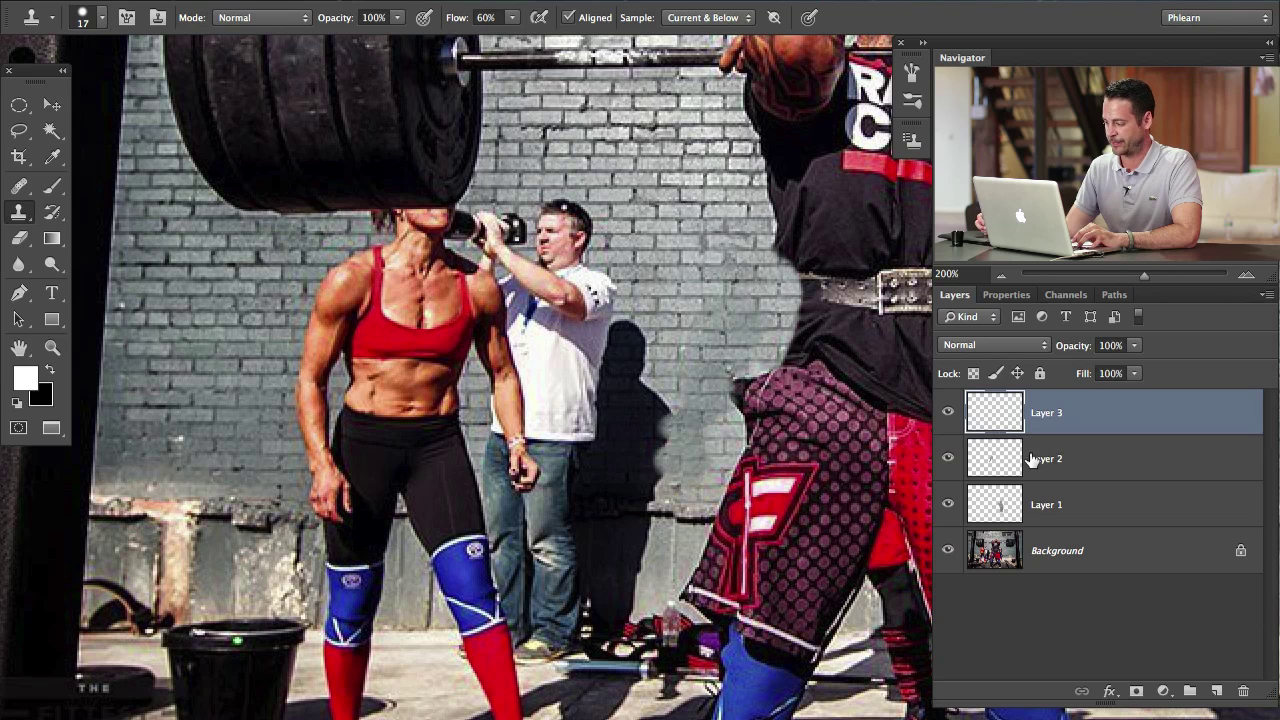
Clone brick wall over the upper arm, shoulders and chest of the woman in the red top.
drag(387, 362, 449, 356)
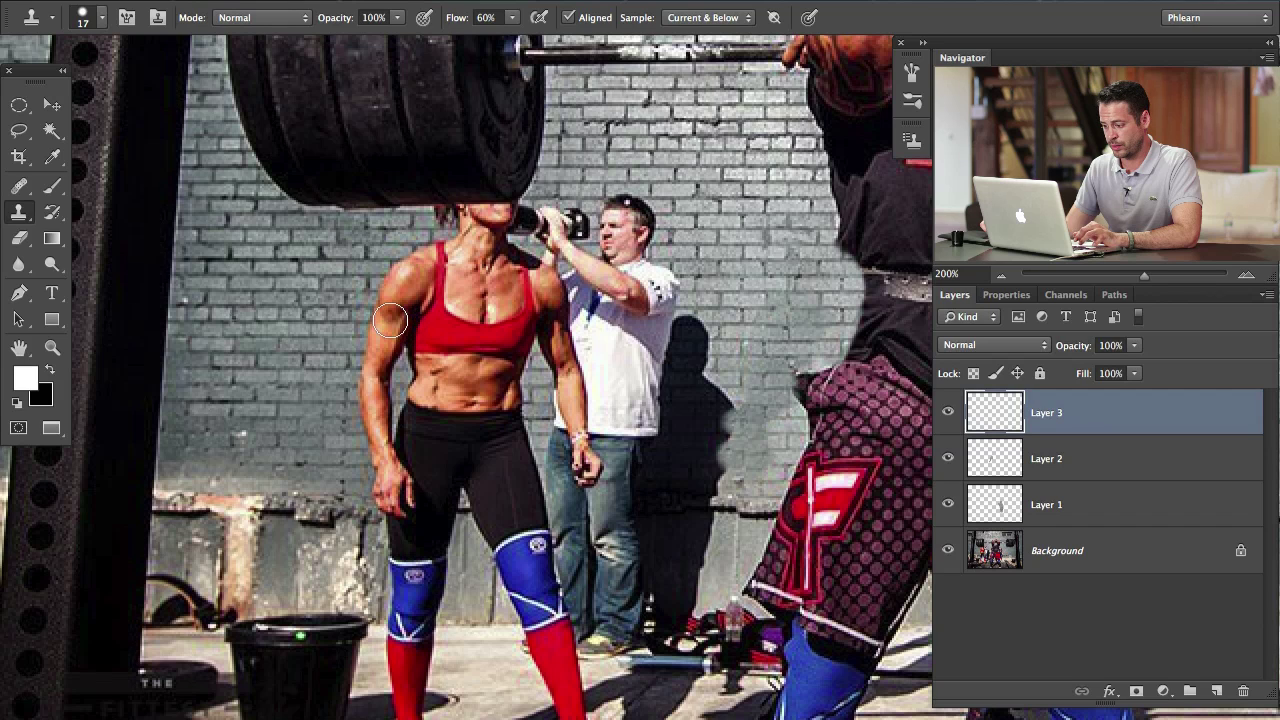
mouse_move(365, 328)
mouse_down()
mouse_move(394, 348)
mouse_move(406, 262)
mouse_move(365, 294)
mouse_move(354, 342)
mouse_move(374, 344)
mouse_move(457, 257)
mouse_move(432, 252)
mouse_move(413, 295)
mouse_move(424, 244)
mouse_move(463, 264)
mouse_move(447, 294)
mouse_move(498, 279)
mouse_move(502, 291)
mouse_move(526, 268)
mouse_move(508, 283)
mouse_move(526, 307)
mouse_move(551, 281)
mouse_move(499, 294)
mouse_move(471, 371)
mouse_move(442, 364)
mouse_move(412, 323)
mouse_move(414, 355)
mouse_move(390, 388)
mouse_move(381, 338)
mouse_move(362, 434)
mouse_move(381, 415)
mouse_move(418, 453)
mouse_move(555, 399)
mouse_up()
Try shifting the cloned bricks on Layer 3 with the Move tool, and undo it.
key(v)
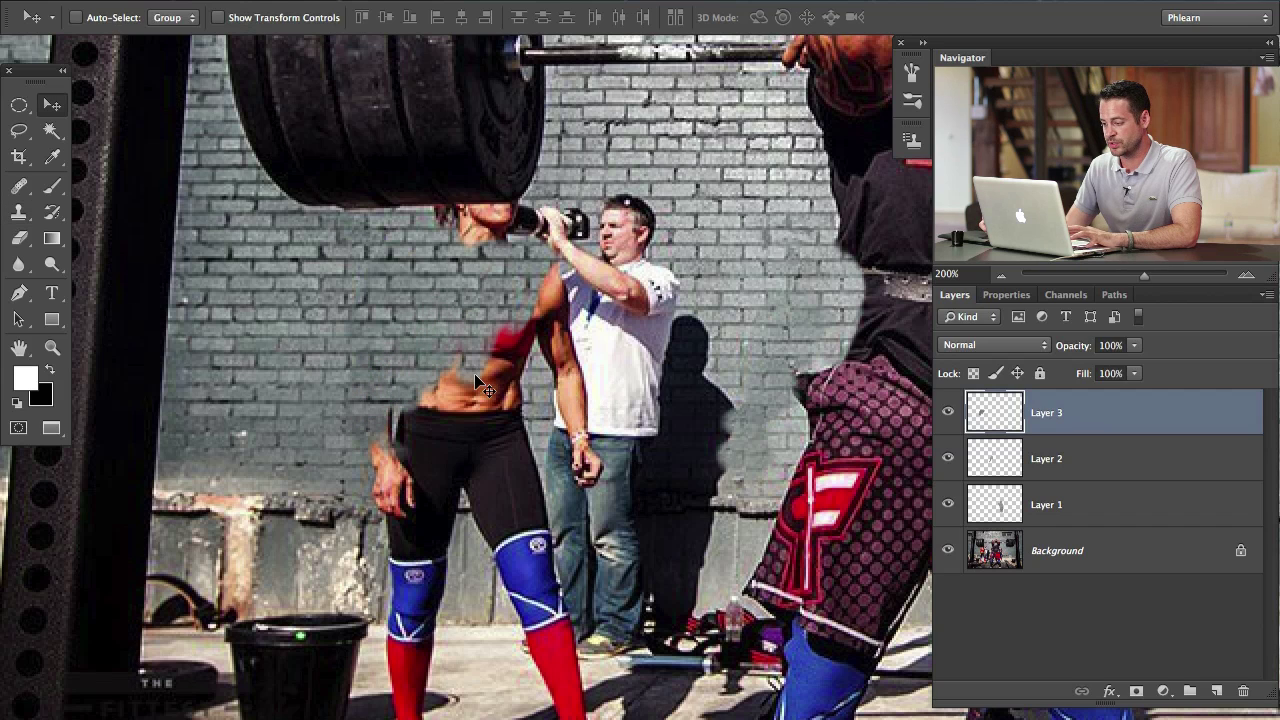
mouse_move(482, 358)
mouse_down()
mouse_move(490, 345)
mouse_move(468, 345)
mouse_up()
key(super+z)
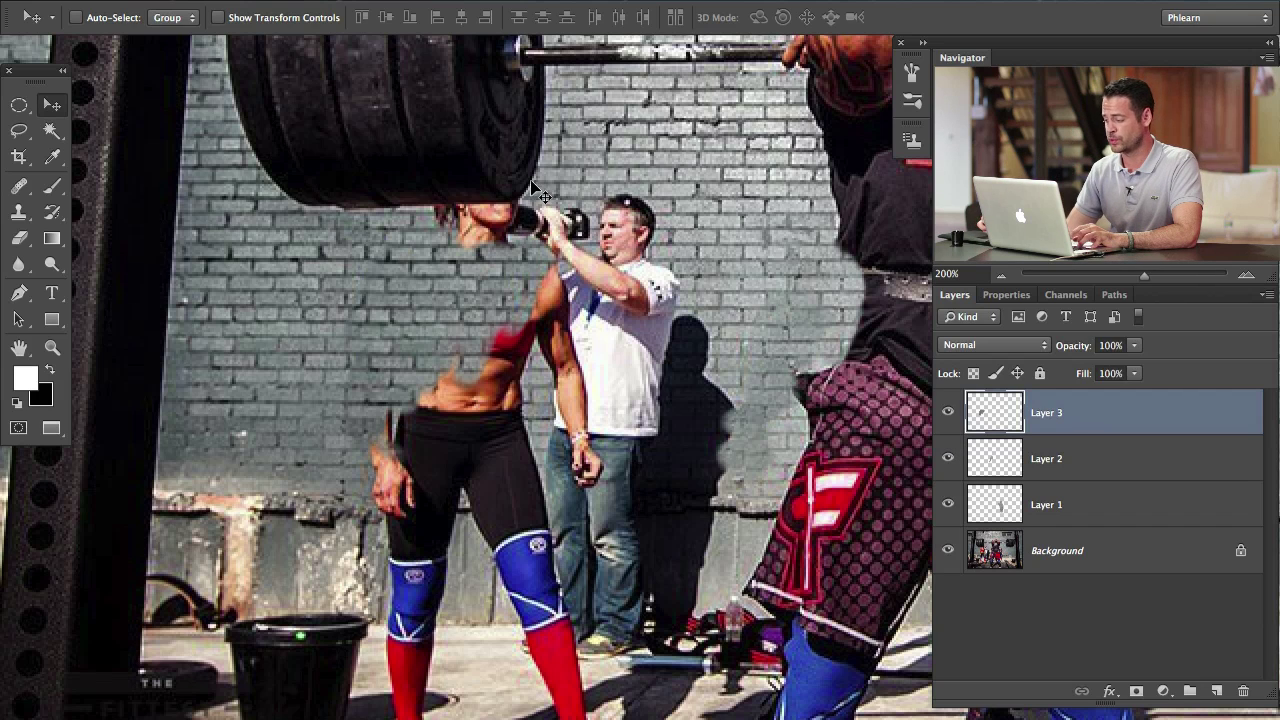
Clone brick wall and the ledge over the woman's hand, waist, hips, upper thighs and remaining torso.
key(s)
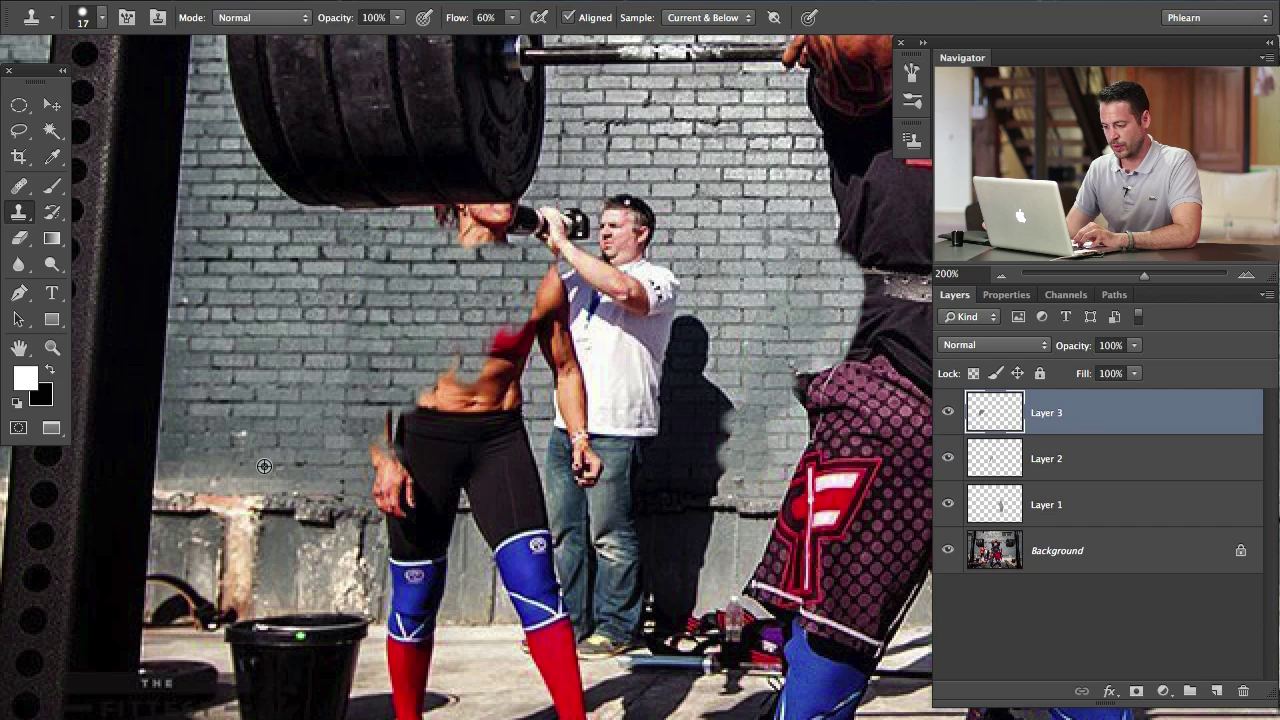
mouse_move(387, 472)
mouse_down()
mouse_move(378, 442)
mouse_move(381, 461)
mouse_move(420, 421)
mouse_move(418, 440)
mouse_up()
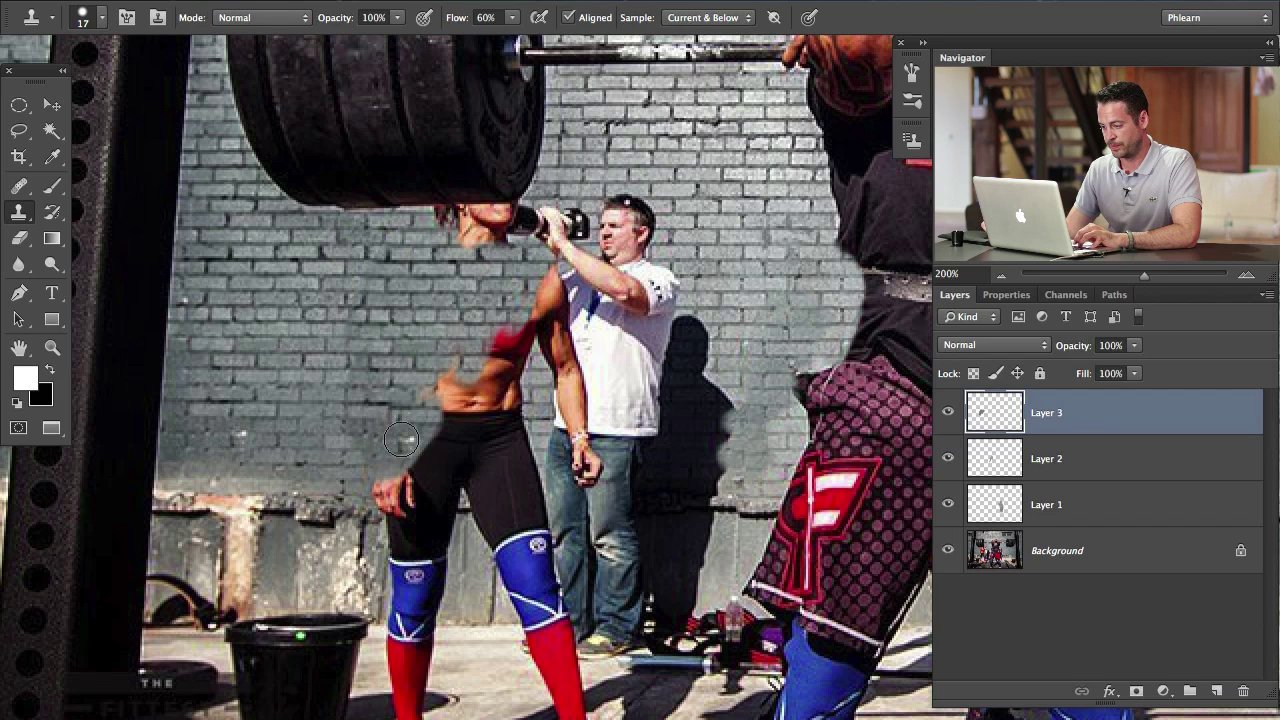
key(super+z)
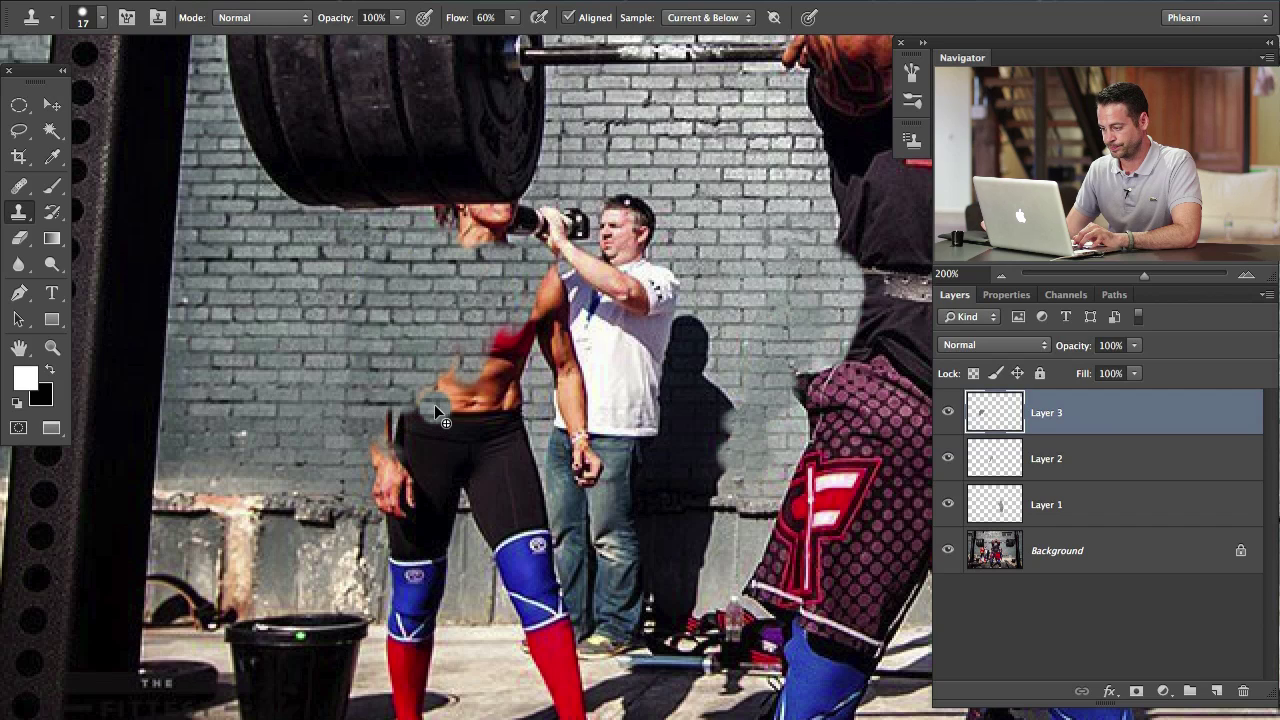
mouse_move(429, 417)
mouse_down()
mouse_move(384, 423)
mouse_move(375, 449)
mouse_move(418, 476)
mouse_move(422, 500)
mouse_move(454, 484)
mouse_move(424, 490)
mouse_move(436, 447)
mouse_move(363, 507)
mouse_up()
mouse_move(416, 502)
mouse_down()
mouse_move(475, 490)
mouse_move(518, 502)
mouse_move(492, 494)
mouse_move(502, 434)
mouse_move(472, 467)
mouse_move(499, 467)
mouse_move(527, 433)
mouse_up()
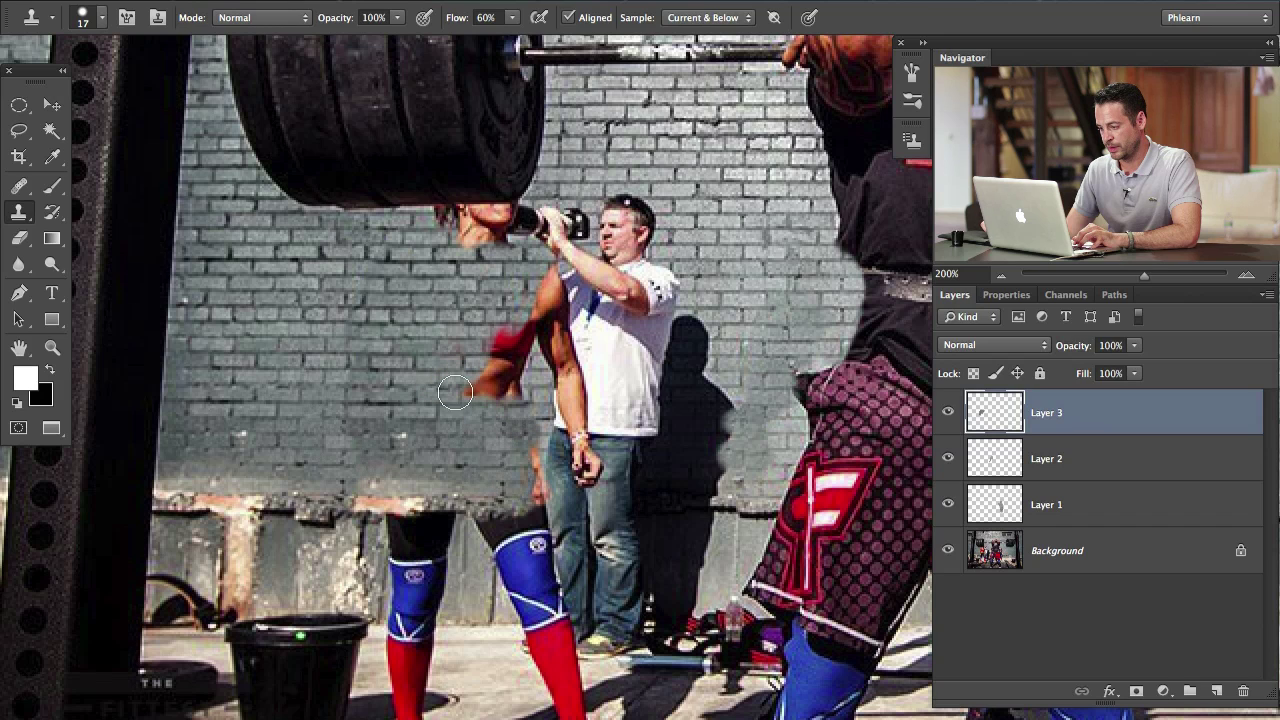
mouse_move(455, 393)
mouse_down()
mouse_move(515, 367)
mouse_move(514, 334)
mouse_move(461, 394)
mouse_move(464, 348)
mouse_move(521, 334)
mouse_move(501, 366)
mouse_move(521, 366)
mouse_move(556, 288)
mouse_move(522, 348)
mouse_up()
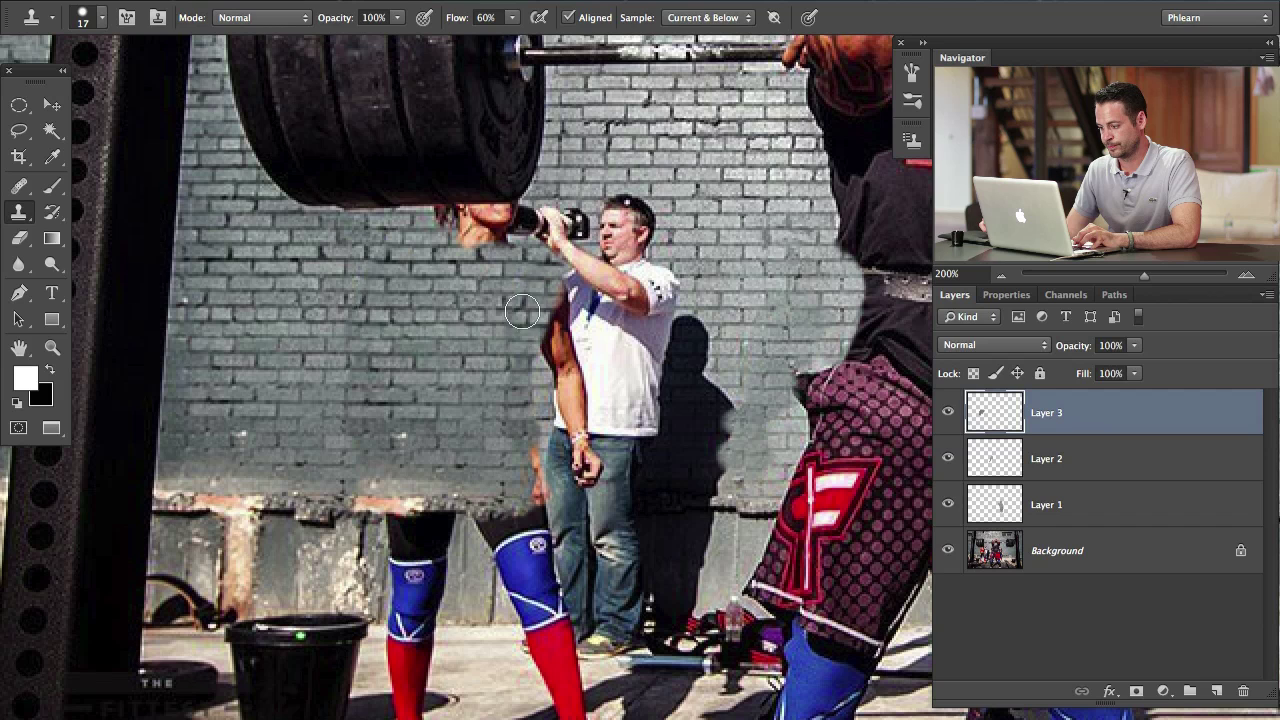
Clone brick wall over the photographer's head, camera and raised arm, and over the woman's face below the weight plates.
scroll(775, 328, right, 3)
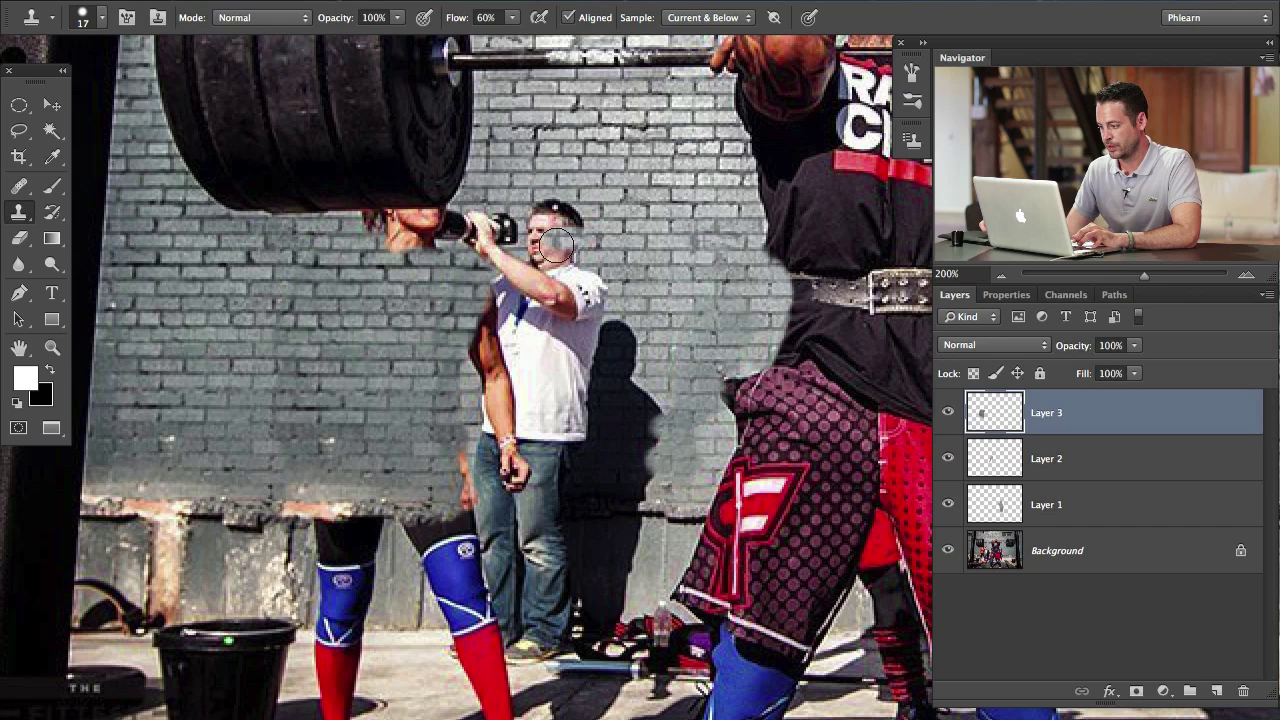
mouse_move(557, 244)
mouse_down()
mouse_move(569, 207)
mouse_move(551, 210)
mouse_move(571, 224)
mouse_move(559, 254)
mouse_move(595, 301)
mouse_move(568, 281)
mouse_move(514, 316)
mouse_move(531, 288)
mouse_move(490, 287)
mouse_move(507, 267)
mouse_move(484, 270)
mouse_move(517, 233)
mouse_move(431, 220)
mouse_up()
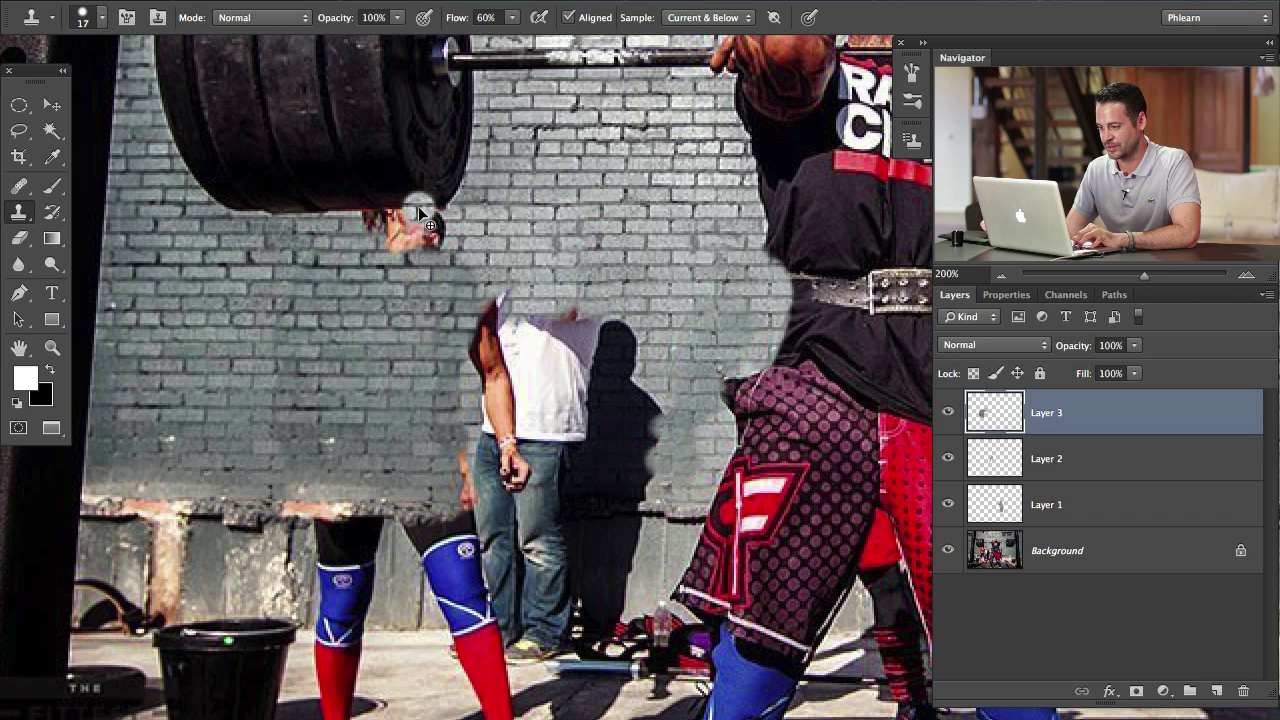
mouse_move(418, 207)
mouse_down()
mouse_move(405, 228)
mouse_move(440, 242)
mouse_up()
mouse_move(380, 219)
mouse_down()
mouse_move(357, 220)
mouse_move(412, 218)
mouse_move(445, 245)
mouse_move(420, 255)
mouse_move(432, 262)
mouse_up()
Clone brick wall down to the ledge over the photographer's shirt, hips and shadow and the woman's remaining arm.
scroll(617, 366, down, 2)
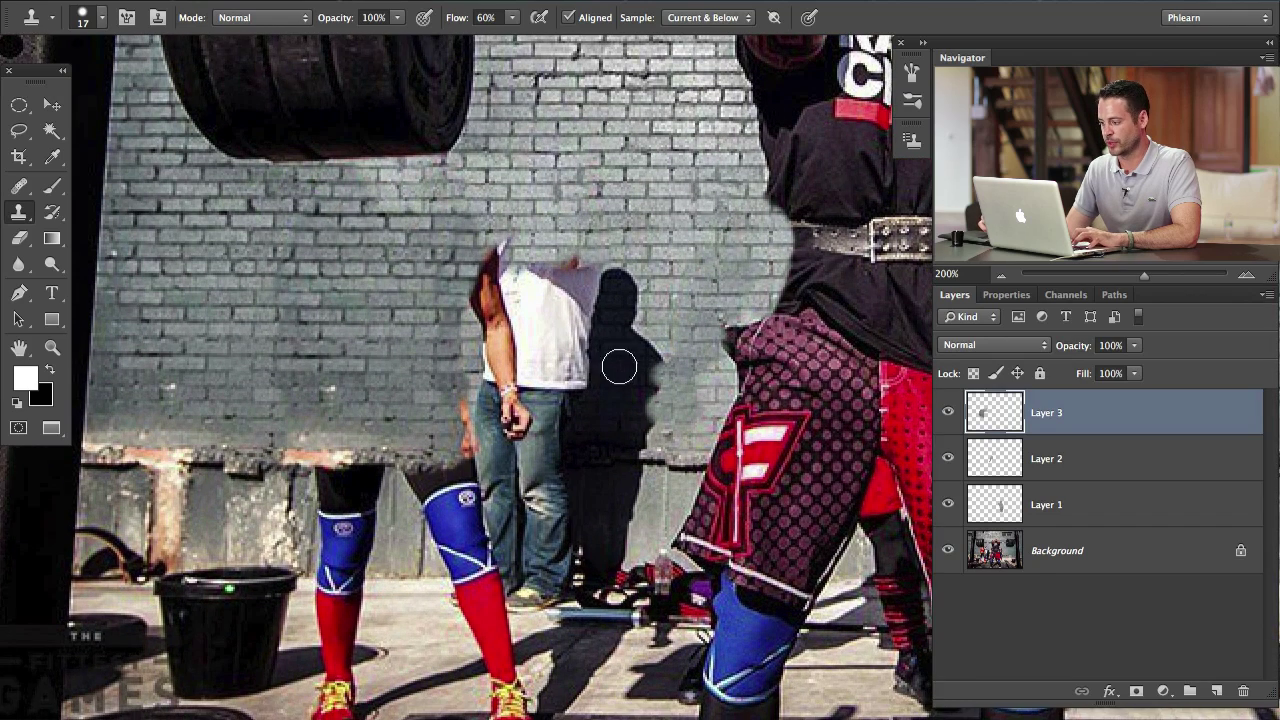
scroll(617, 366, right, 2)
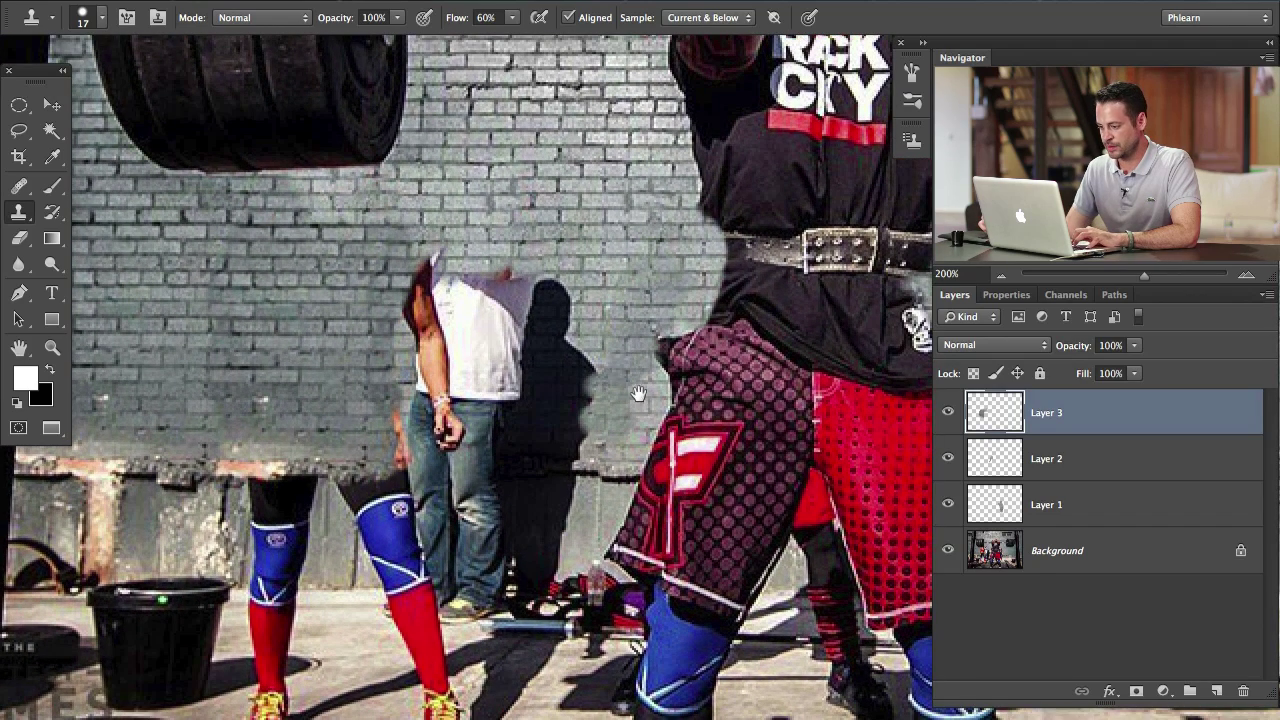
scroll(638, 393, up, 1)
scroll(638, 393, left, 2)
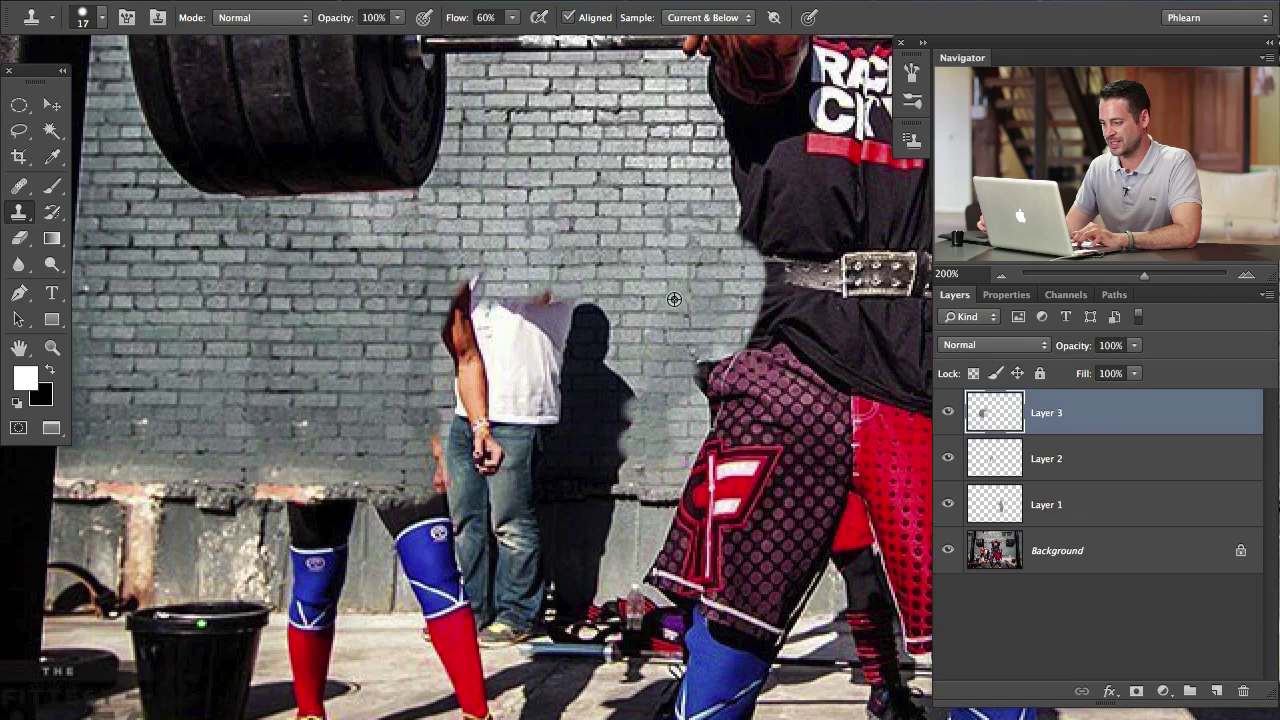
scroll(710, 370, right, 15)
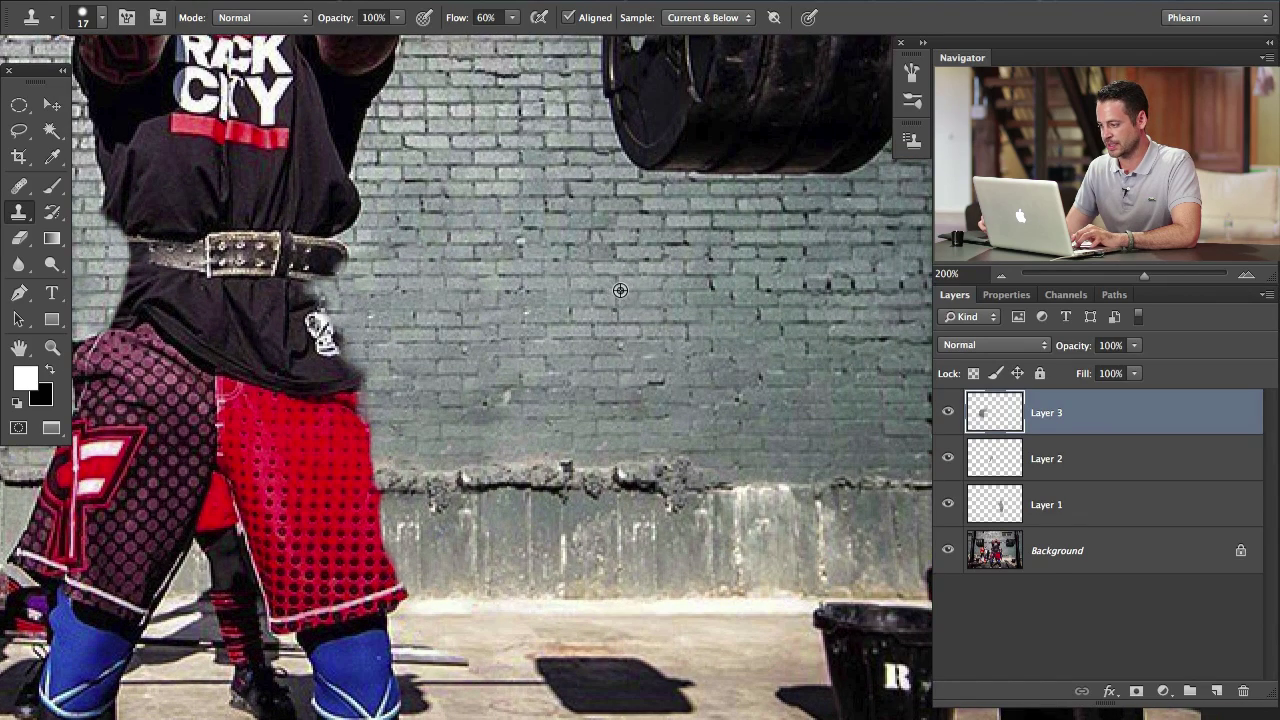
scroll(620, 290, left, 15)
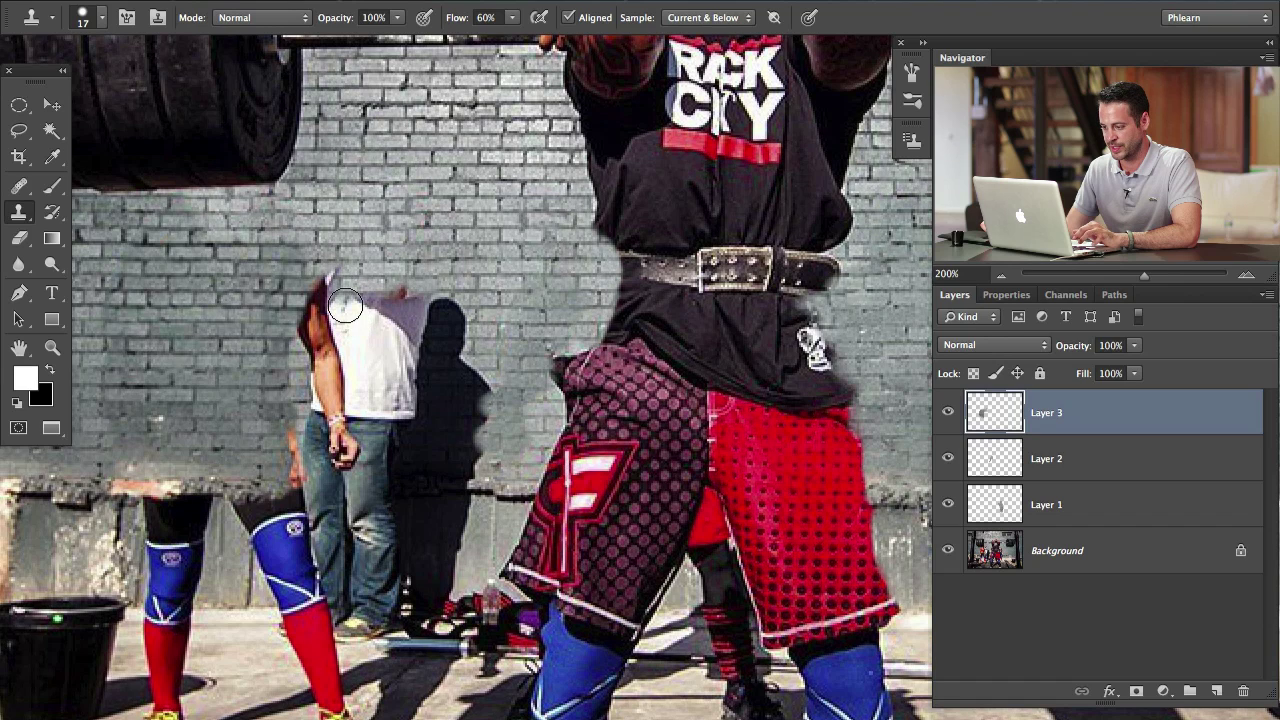
mouse_move(315, 306)
mouse_down()
mouse_move(328, 275)
mouse_move(318, 284)
mouse_move(341, 306)
mouse_move(428, 299)
mouse_move(355, 323)
mouse_move(452, 327)
mouse_move(420, 315)
mouse_move(469, 334)
mouse_move(462, 356)
mouse_move(427, 365)
mouse_move(487, 391)
mouse_move(461, 430)
mouse_move(476, 438)
mouse_move(473, 472)
mouse_move(280, 486)
mouse_move(313, 438)
mouse_move(307, 406)
mouse_move(295, 437)
mouse_move(363, 424)
mouse_move(435, 463)
mouse_move(415, 463)
mouse_move(445, 452)
mouse_move(467, 366)
mouse_move(397, 434)
mouse_move(388, 331)
mouse_move(322, 397)
mouse_move(317, 308)
mouse_move(291, 351)
mouse_up()
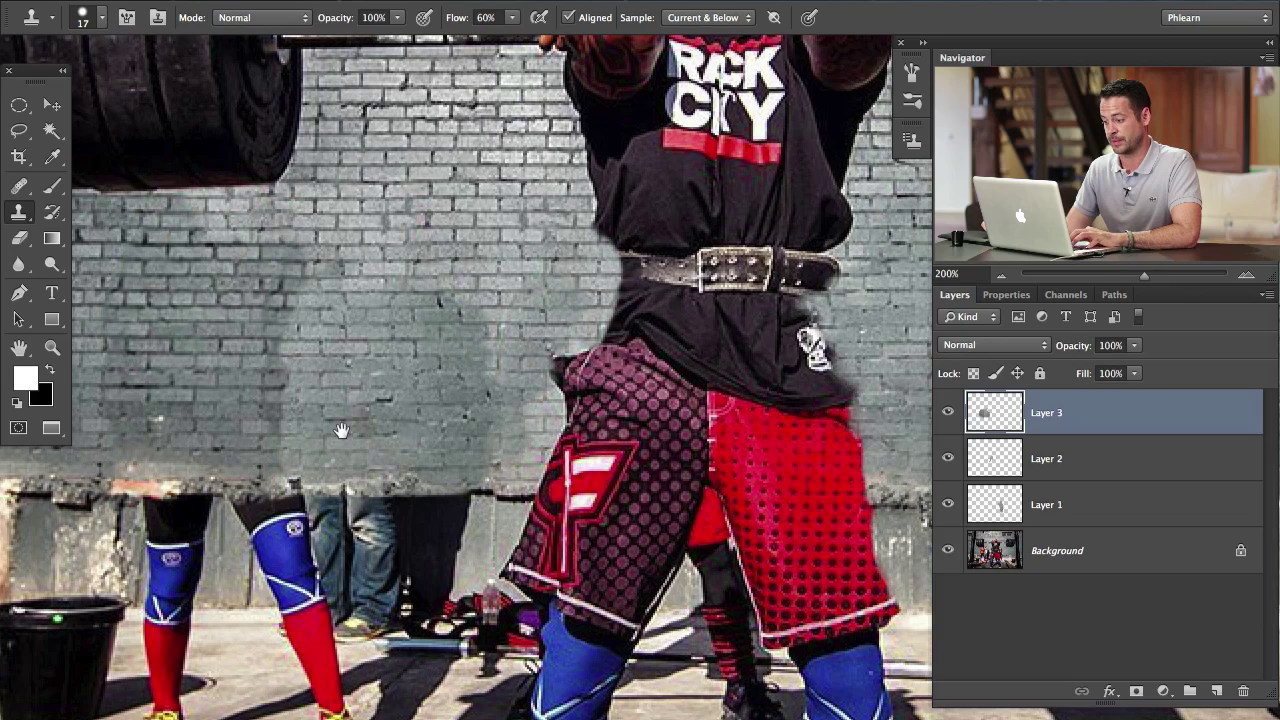
Set the clone flow to 20% and the brush to 43 px, then blend the dark brick seam below the weight plates.
drag(341, 430, 521, 438)
key(bracketright)
key(bracketright)
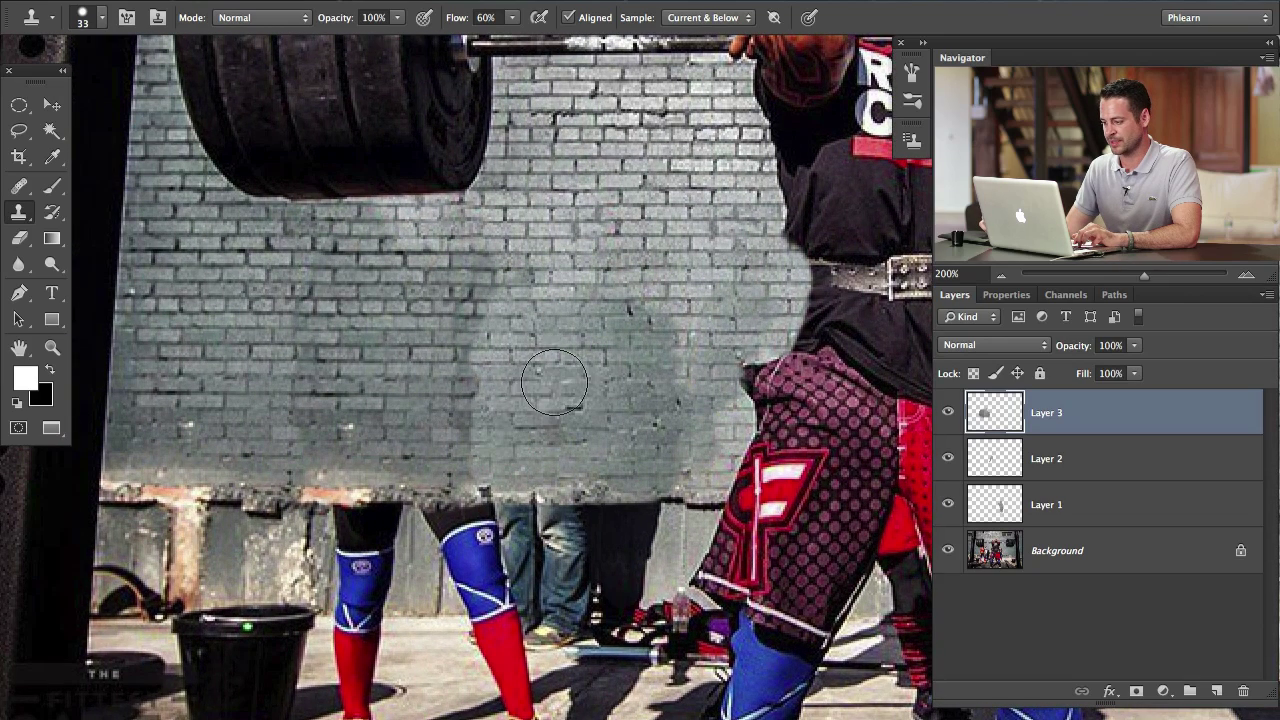
drag(527, 441, 541, 450)
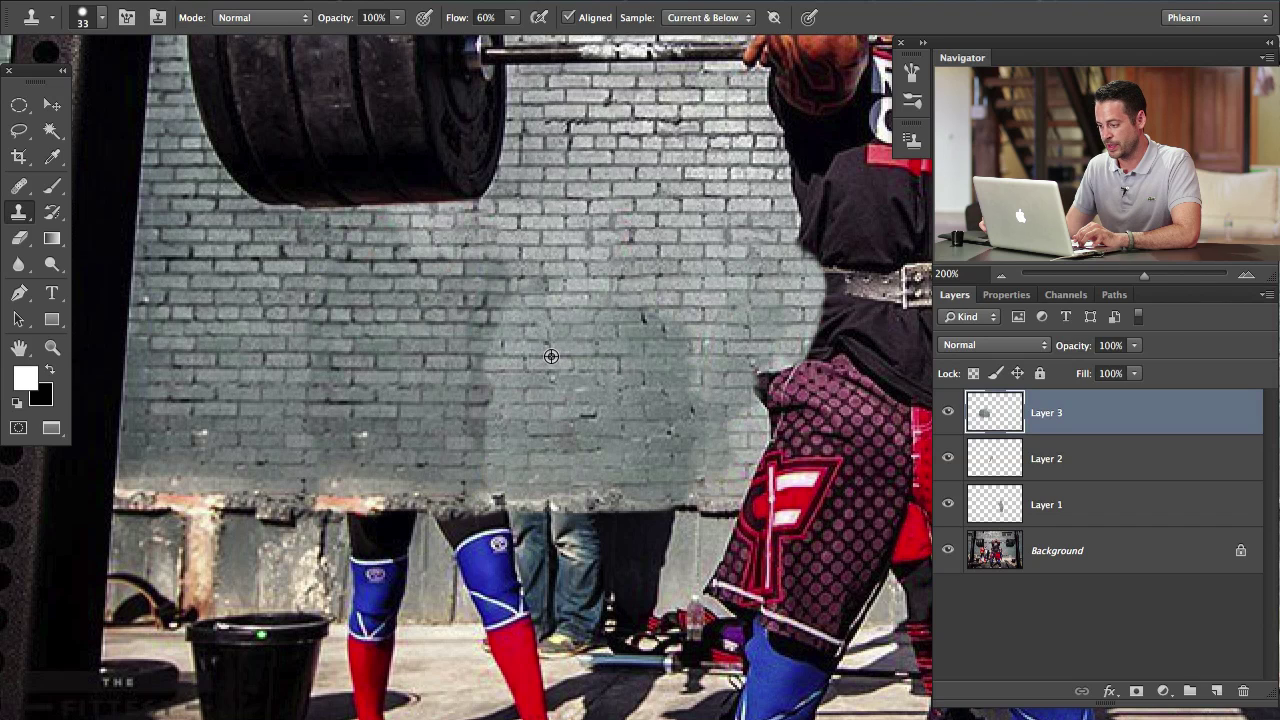
key(shift+2)
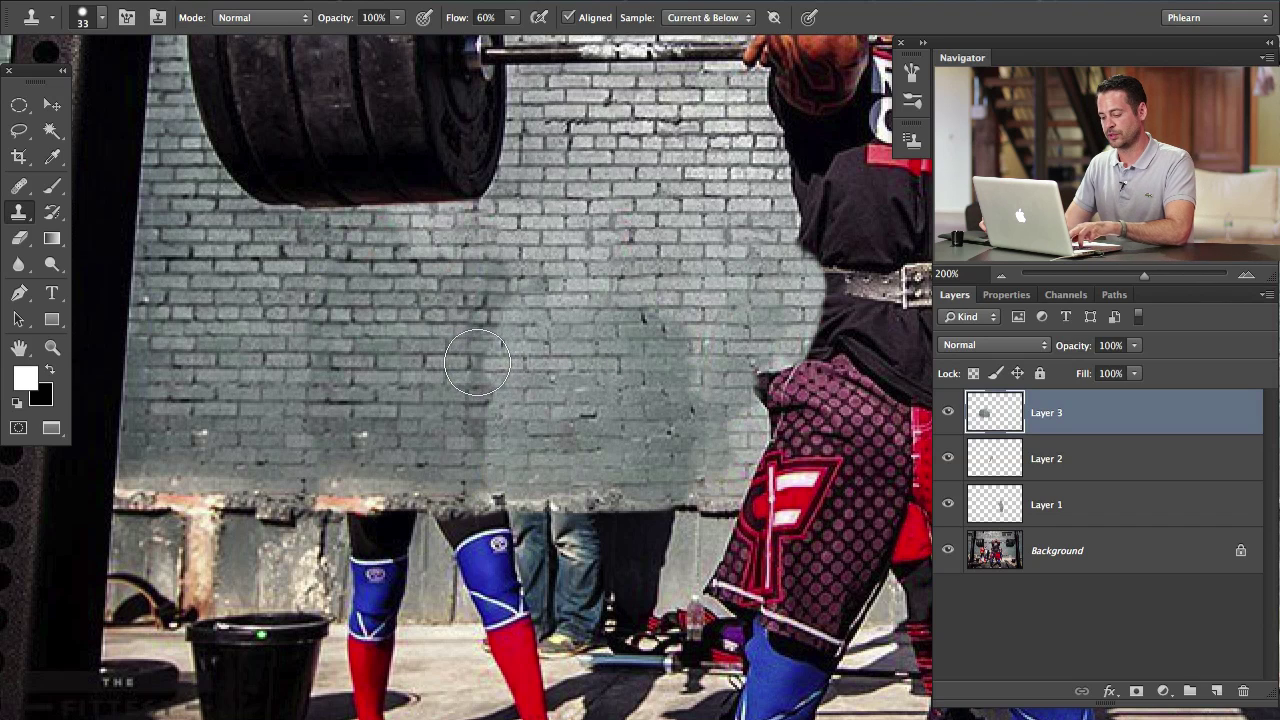
key(bracketright)
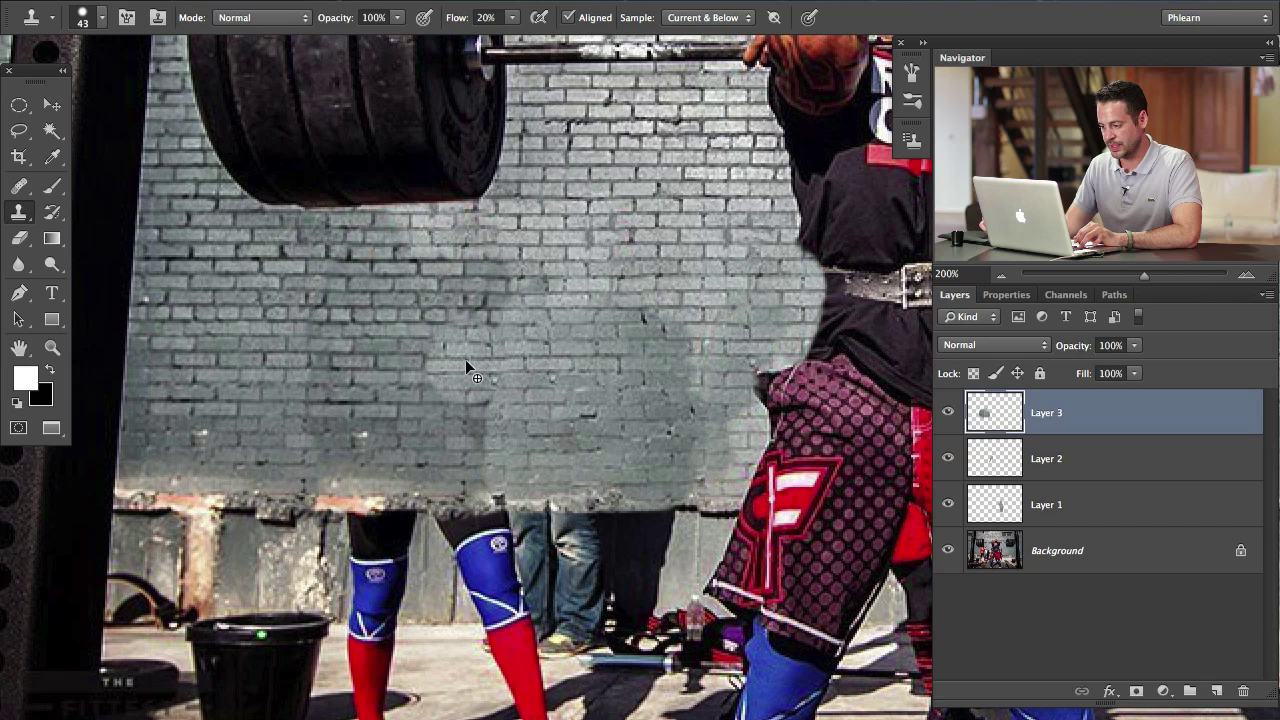
key(super+z)
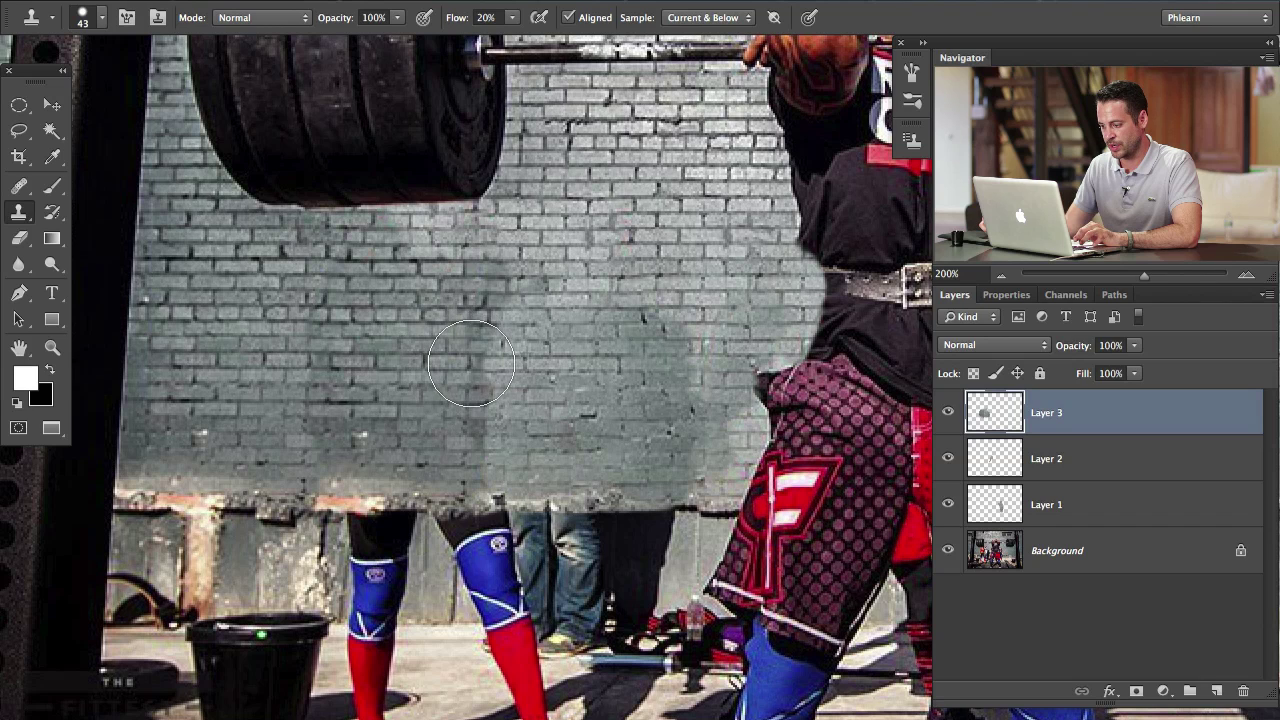
mouse_move(479, 347)
mouse_down()
mouse_move(470, 330)
mouse_move(505, 300)
mouse_move(490, 400)
mouse_move(480, 397)
mouse_move(480, 460)
mouse_move(500, 341)
mouse_move(481, 471)
mouse_move(482, 325)
mouse_up()
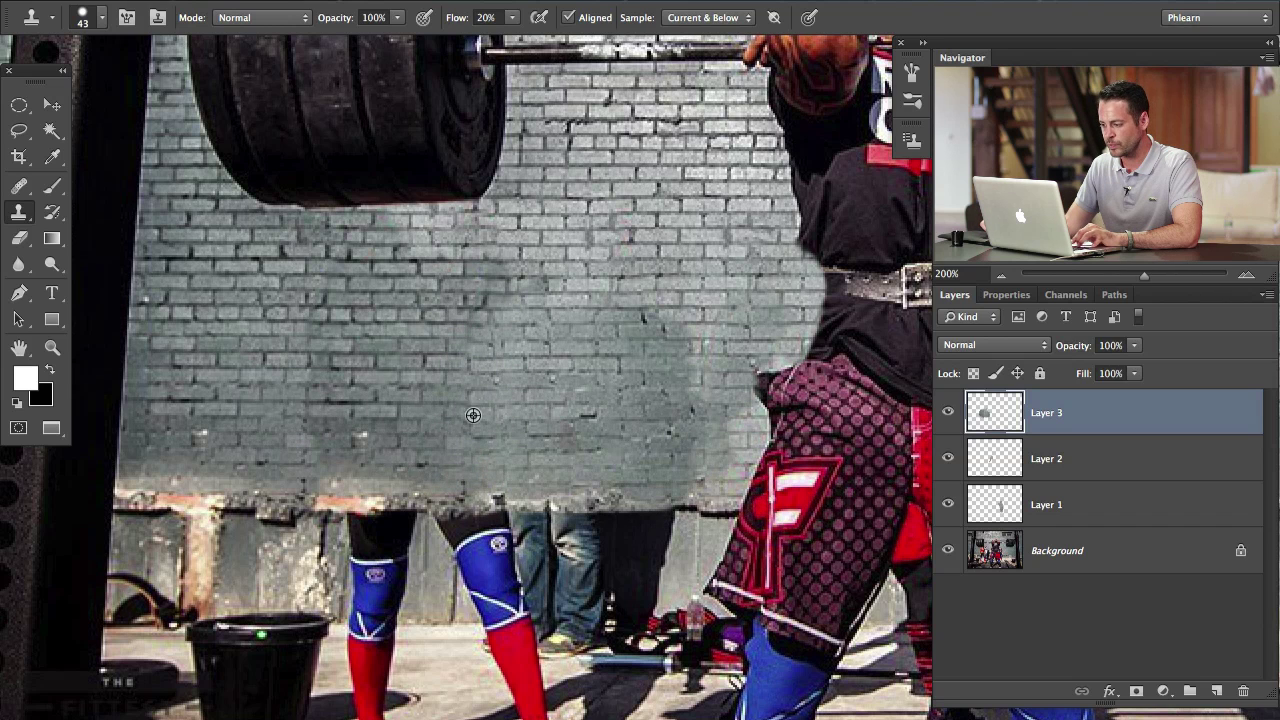
drag(383, 440, 345, 431)
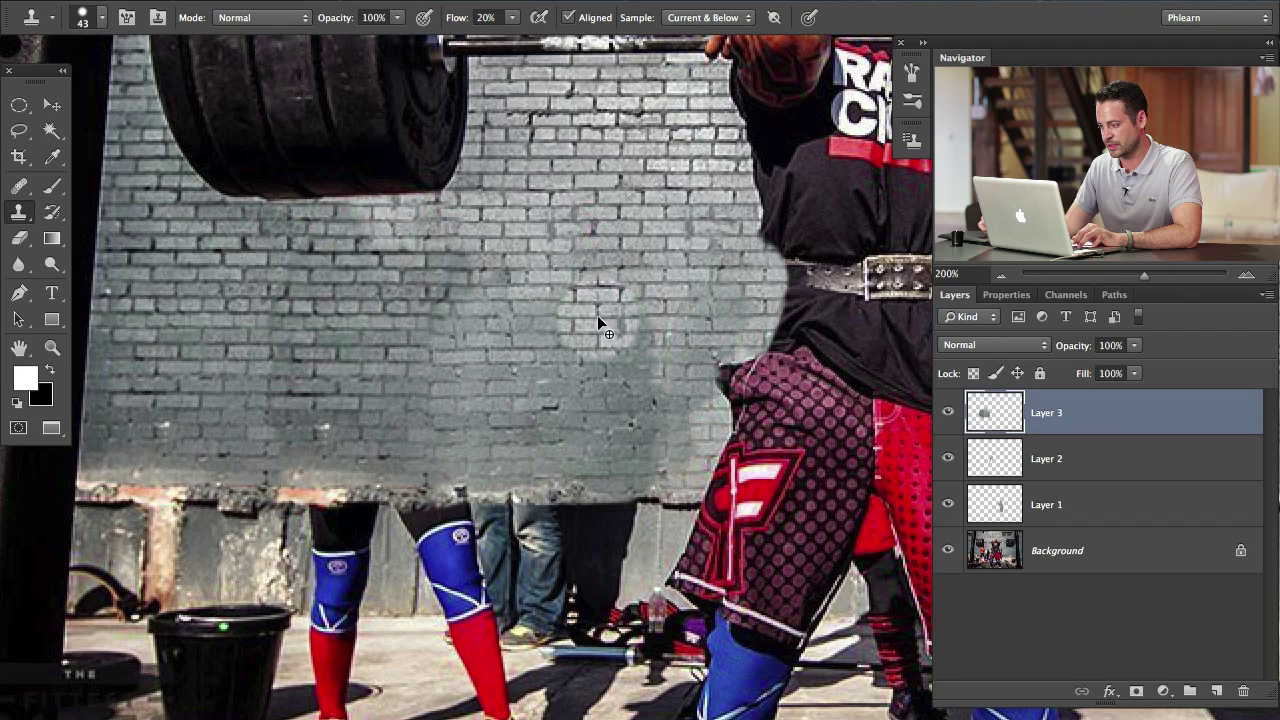
Undo the last clone stroke and clone brick wall over the remaining dark patches left of the weightlifter and under the plates.
key(super+z)
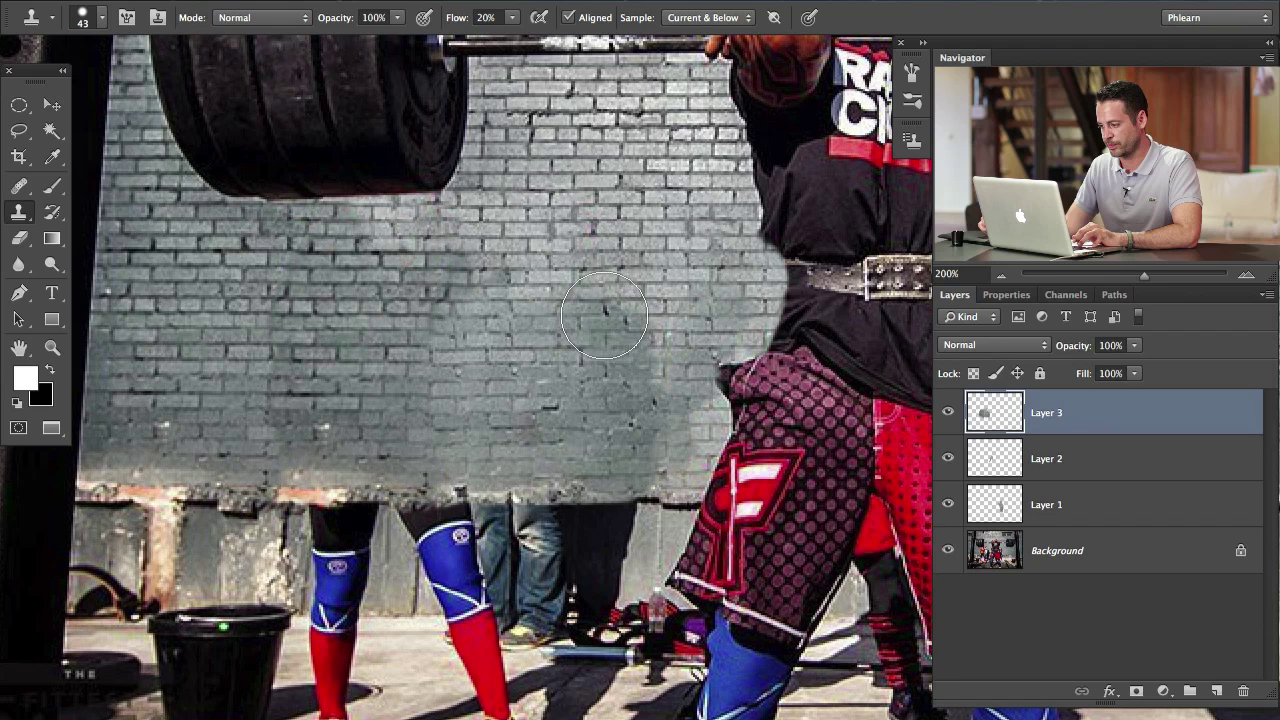
mouse_move(630, 347)
mouse_down()
mouse_move(557, 313)
mouse_move(624, 312)
mouse_move(631, 325)
mouse_move(595, 305)
mouse_up()
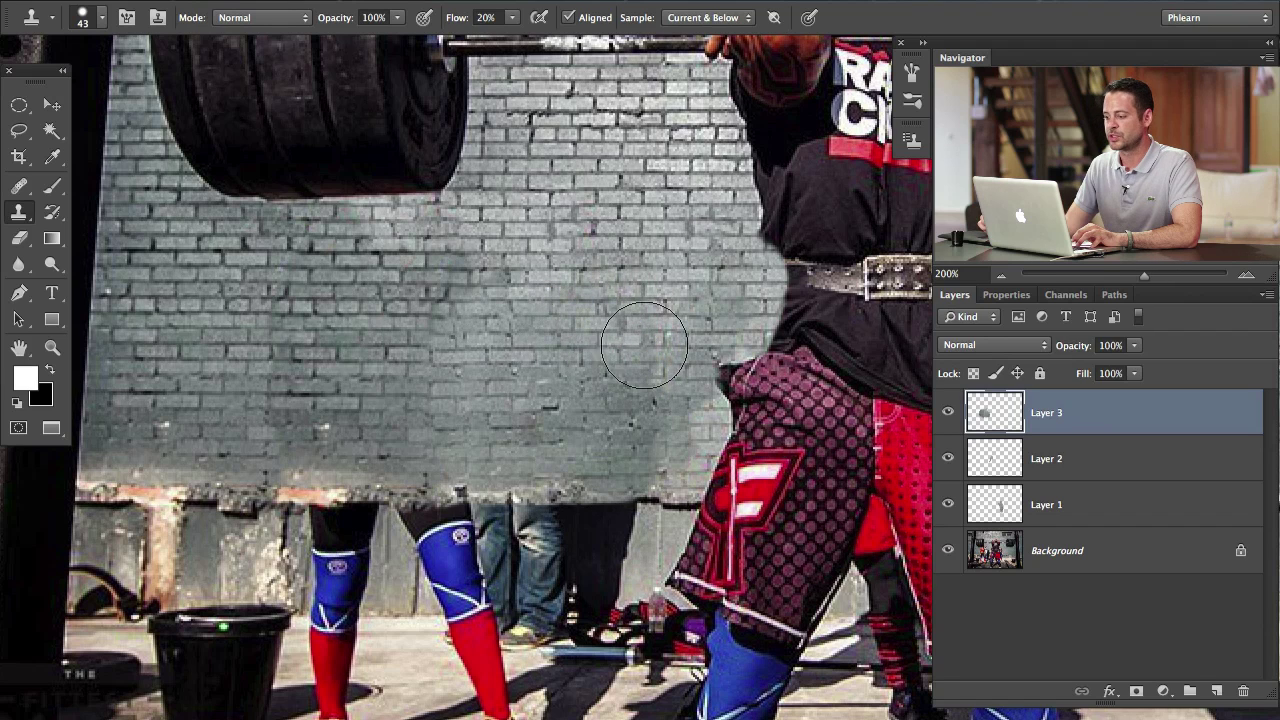
alt+click(595, 249)
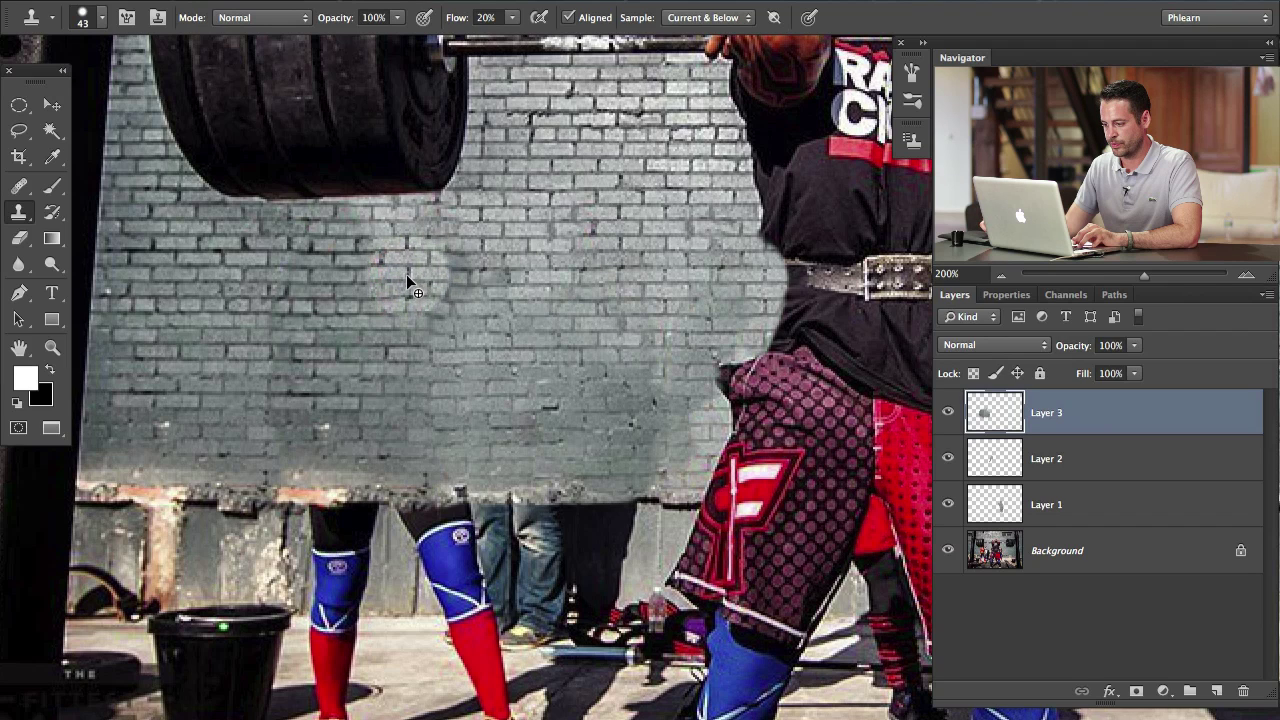
mouse_move(407, 275)
mouse_down()
mouse_move(478, 272)
mouse_move(440, 298)
mouse_move(490, 297)
mouse_move(495, 281)
mouse_move(428, 298)
mouse_up()
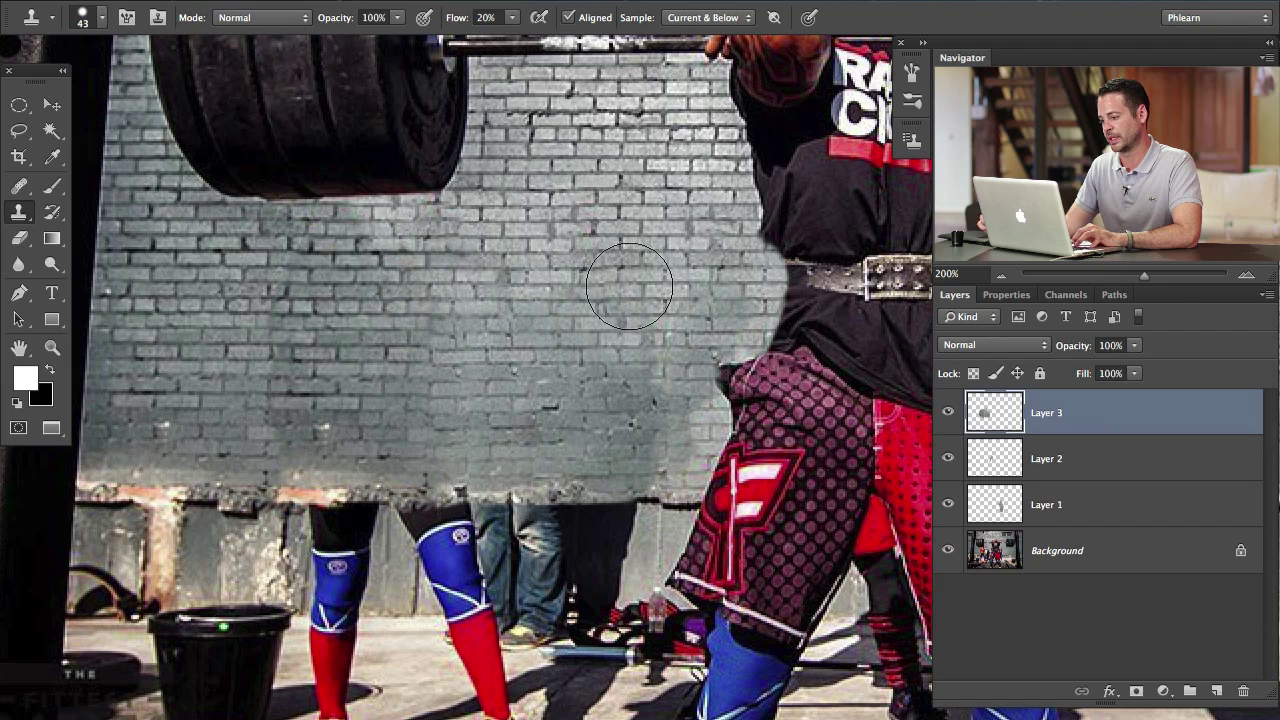
scroll(485, 384, left, 5)
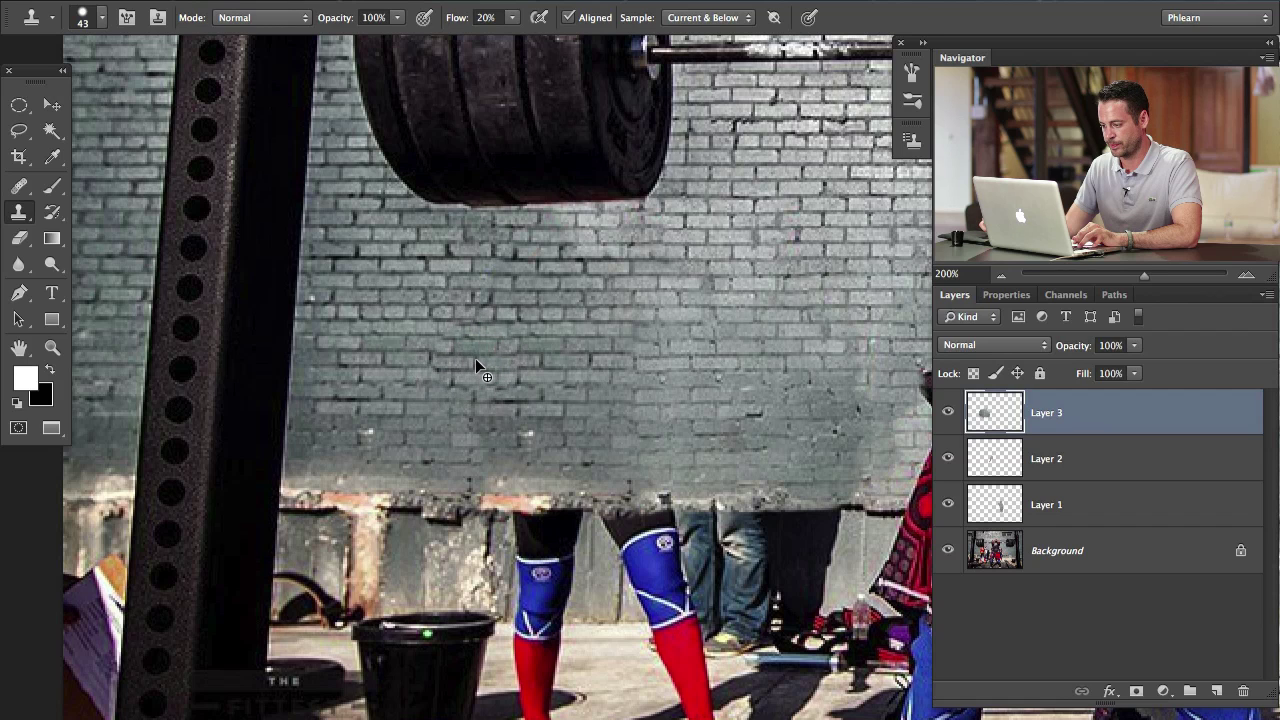
drag(478, 360, 476, 398)
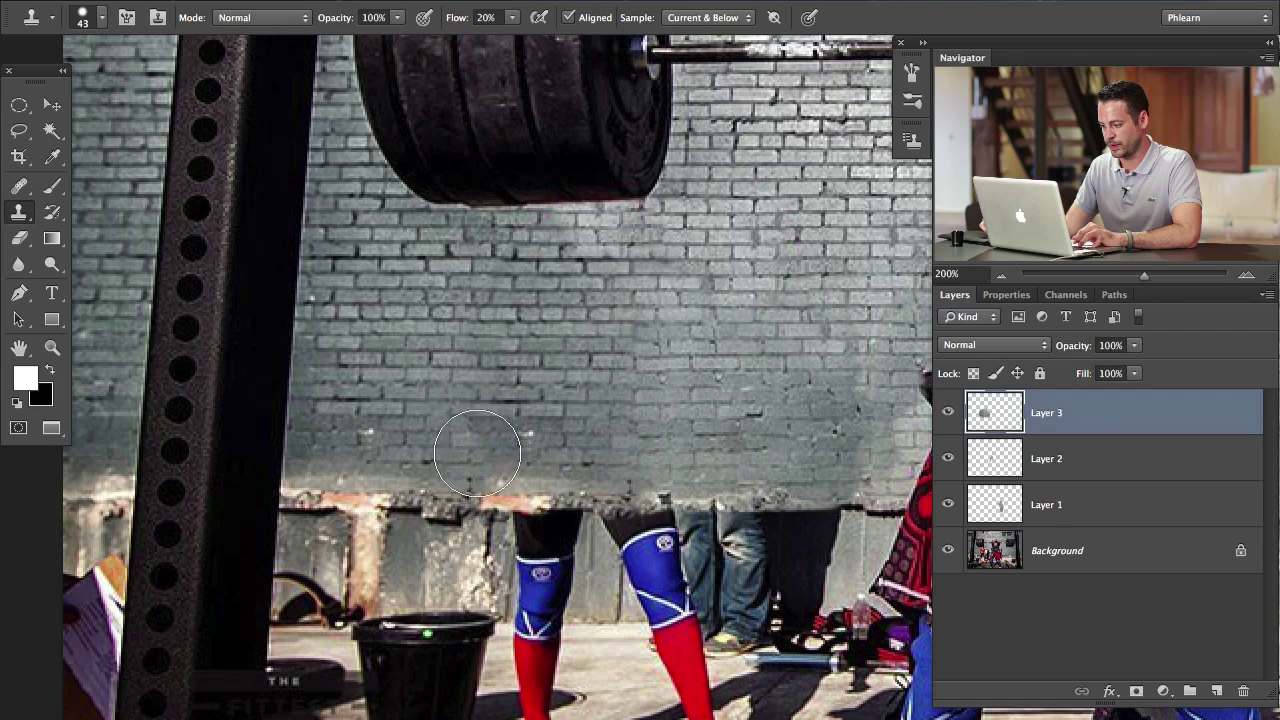
Add a new layer above Layer 3 and set the clone brush to 18 px for the lower wall.
drag(670, 571, 488, 485)
mouse_move(400, 527)
mouse_down()
mouse_move(417, 537)
mouse_move(356, 526)
mouse_move(483, 547)
mouse_up()
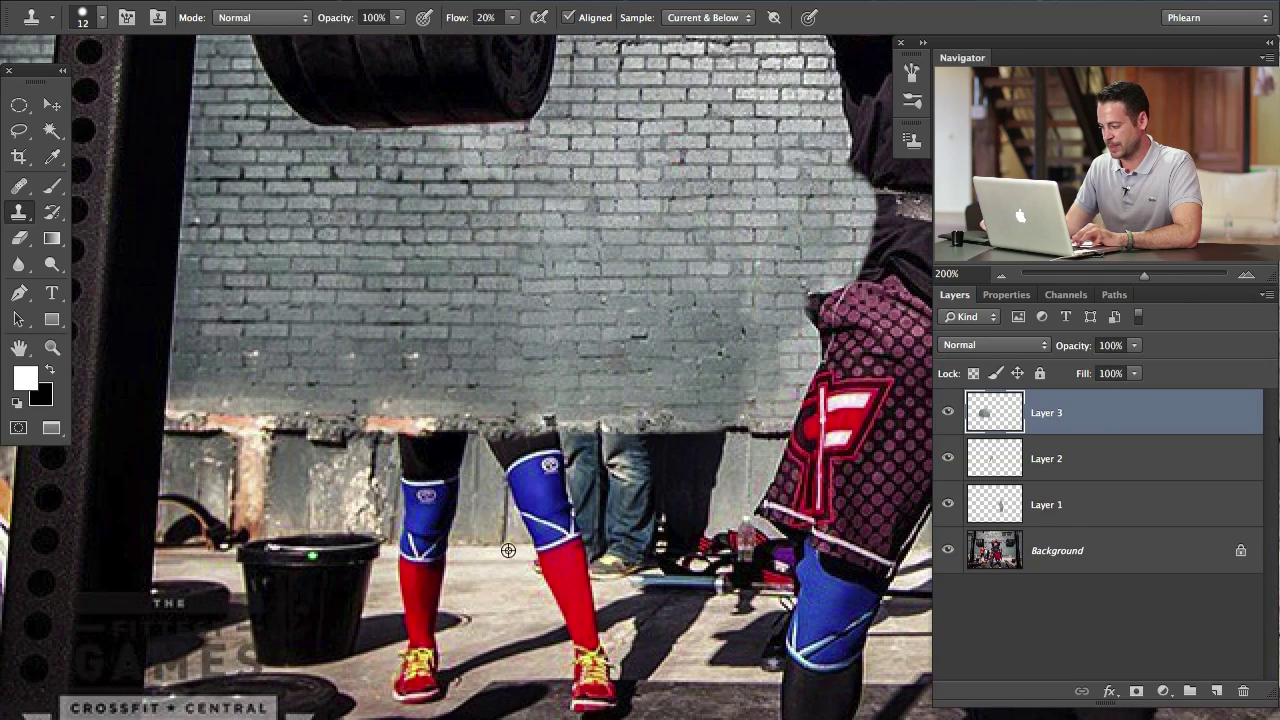
scroll(508, 550, right, 10)
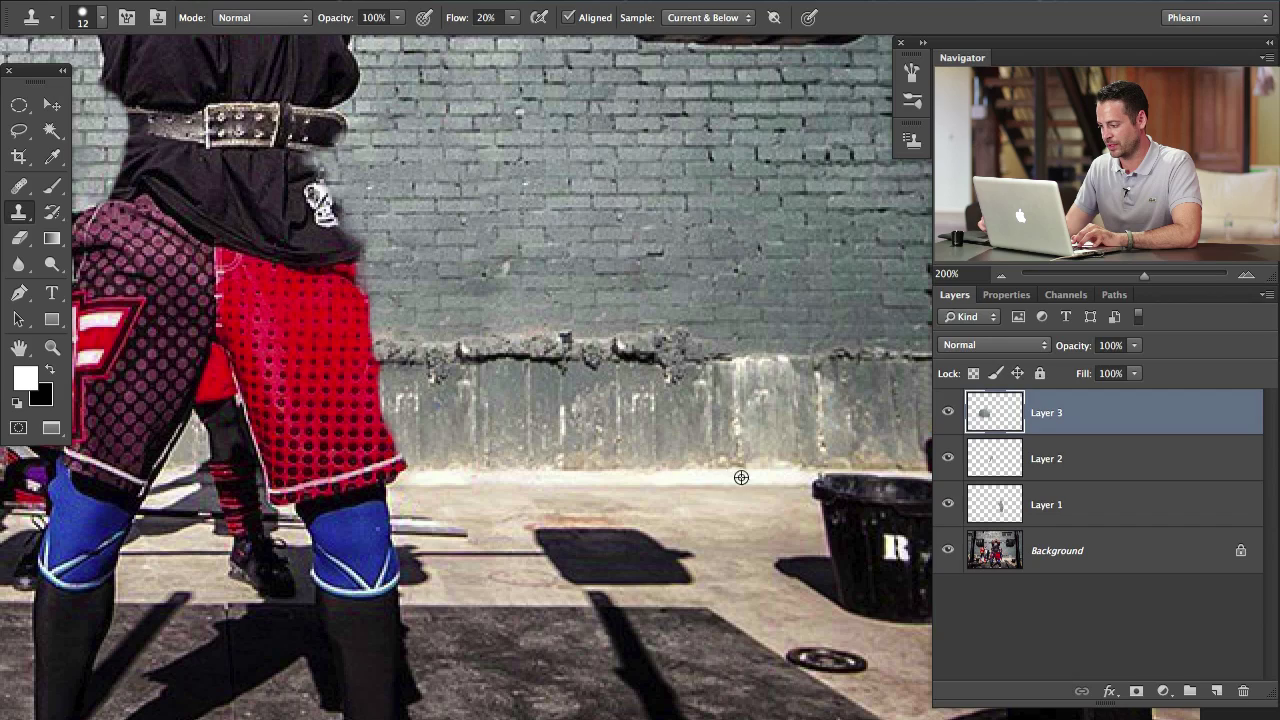
key(ctrl+alt+shift+n)
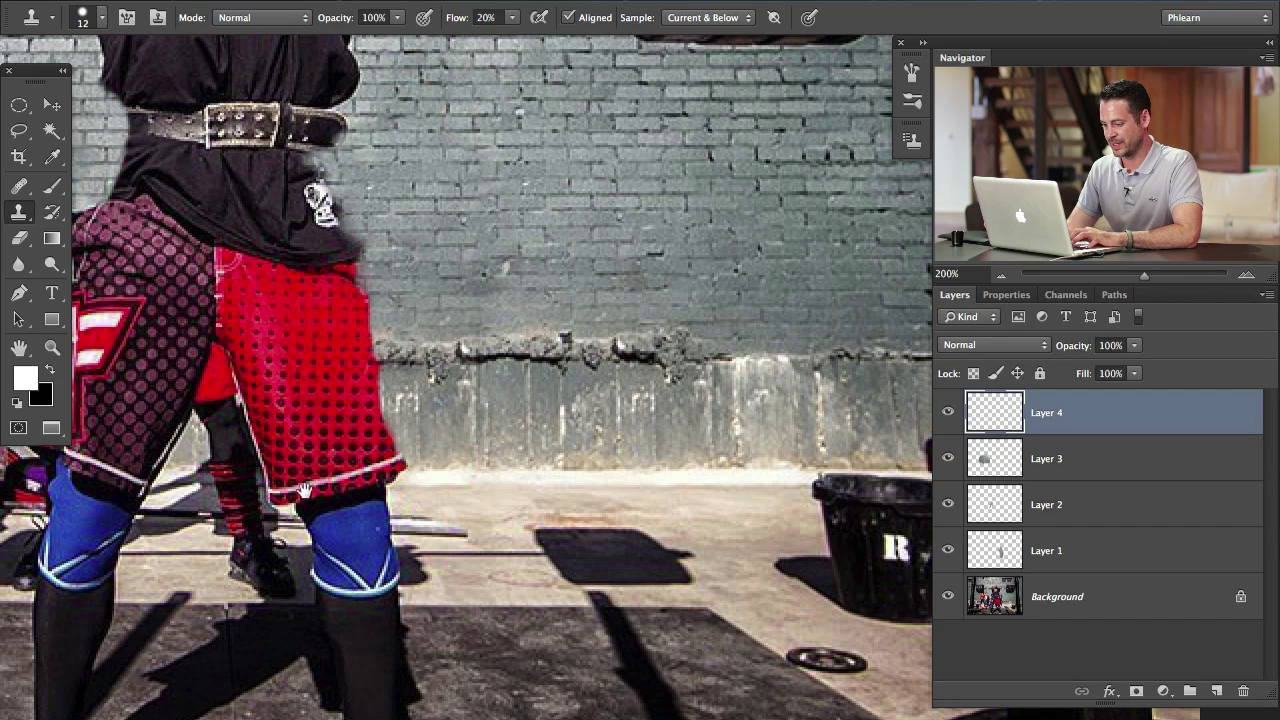
scroll(305, 490, left, 10)
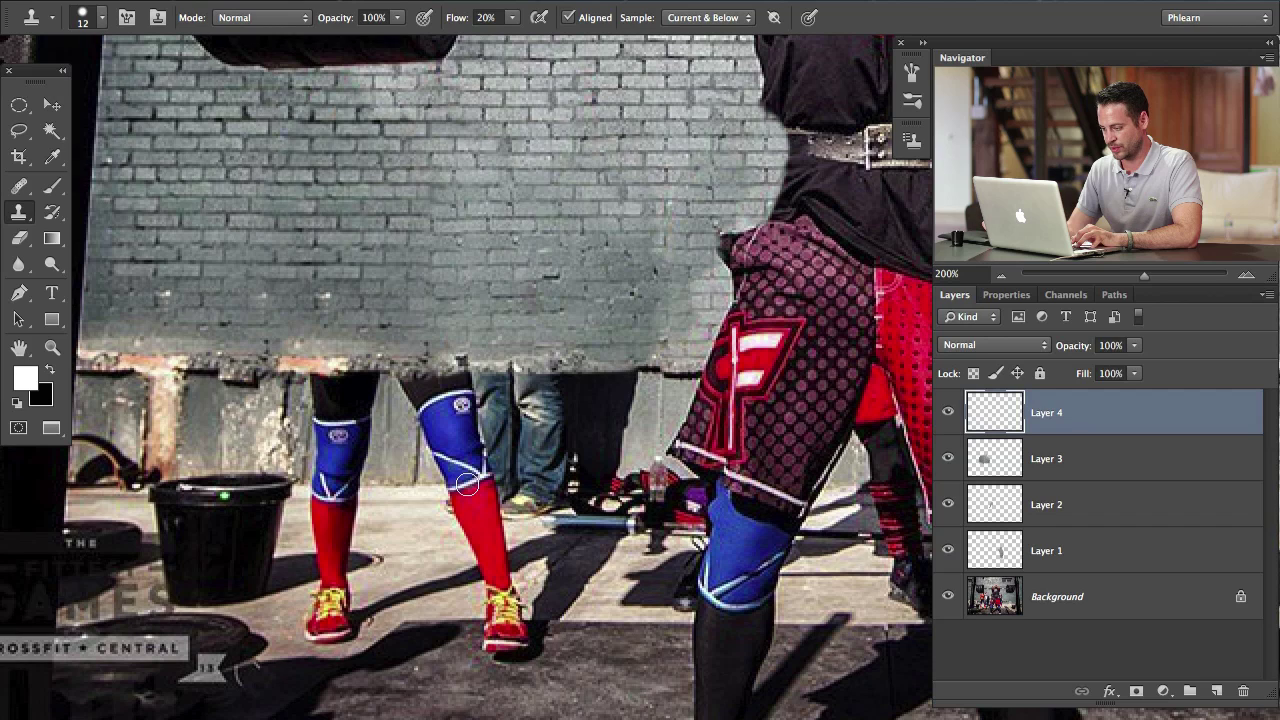
drag(490, 492, 456, 502)
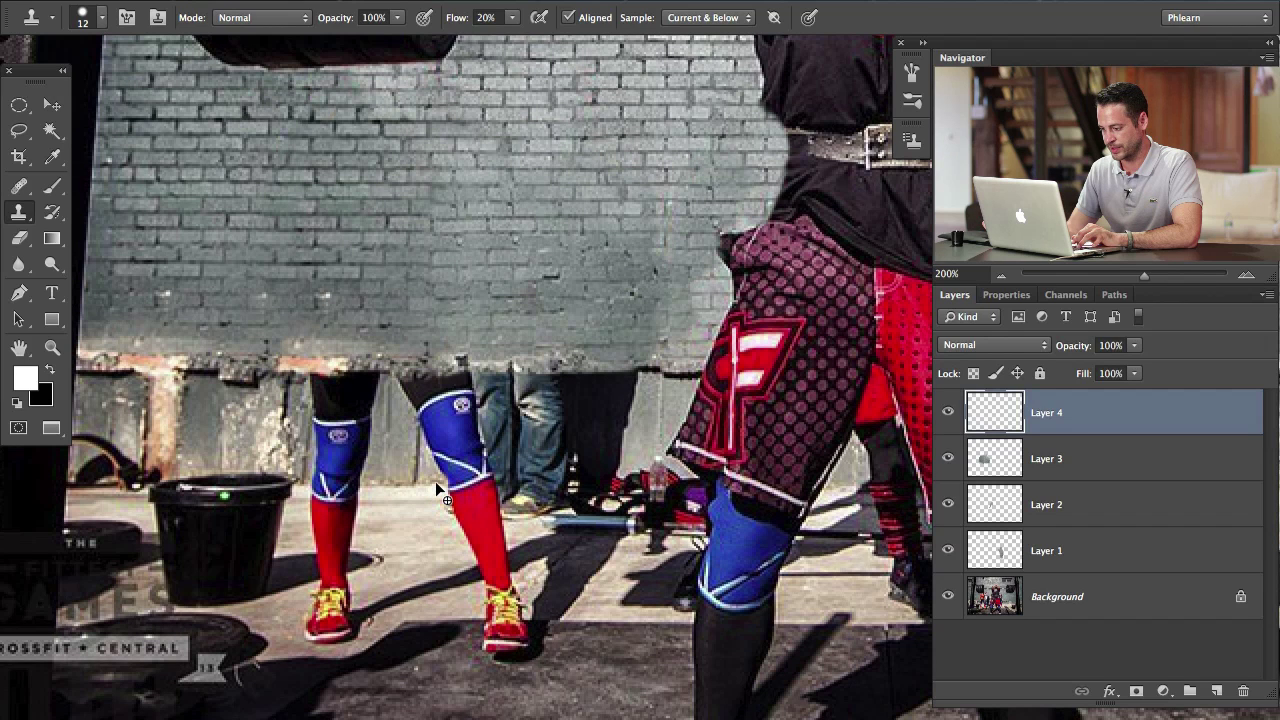
scroll(435, 486, right, 8)
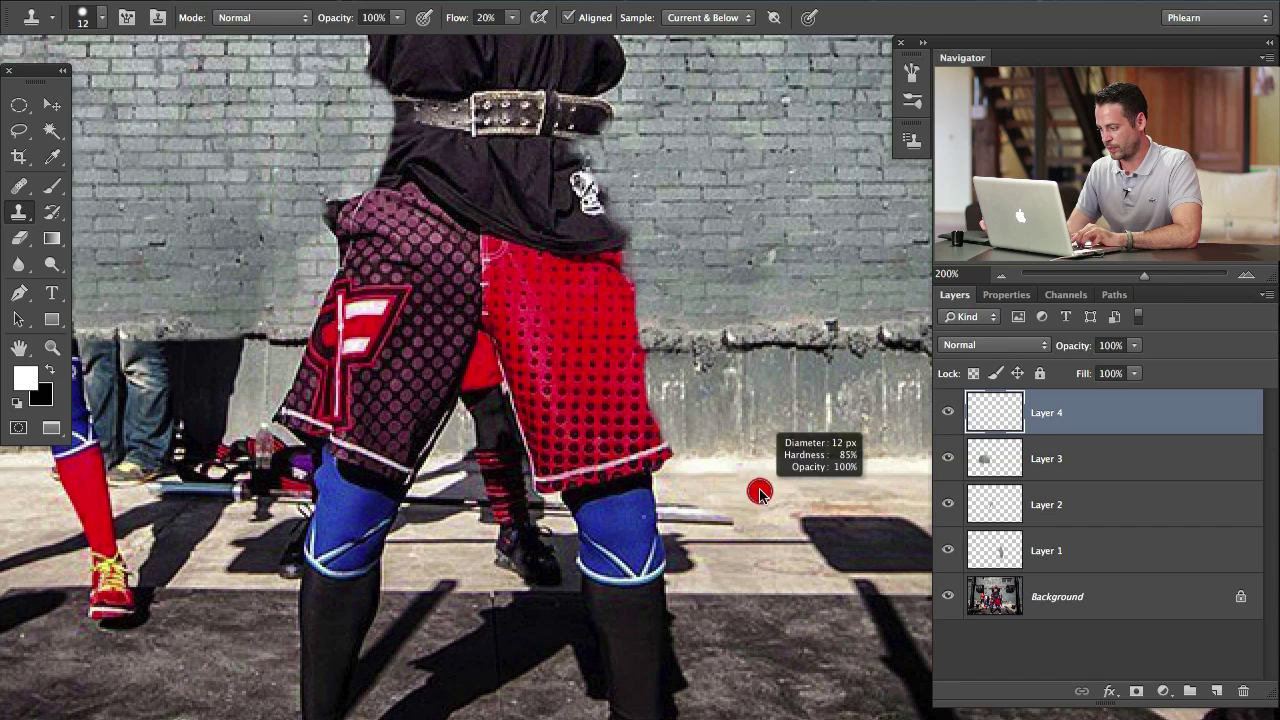
drag(760, 492, 833, 475)
scroll(465, 482, left, 9)
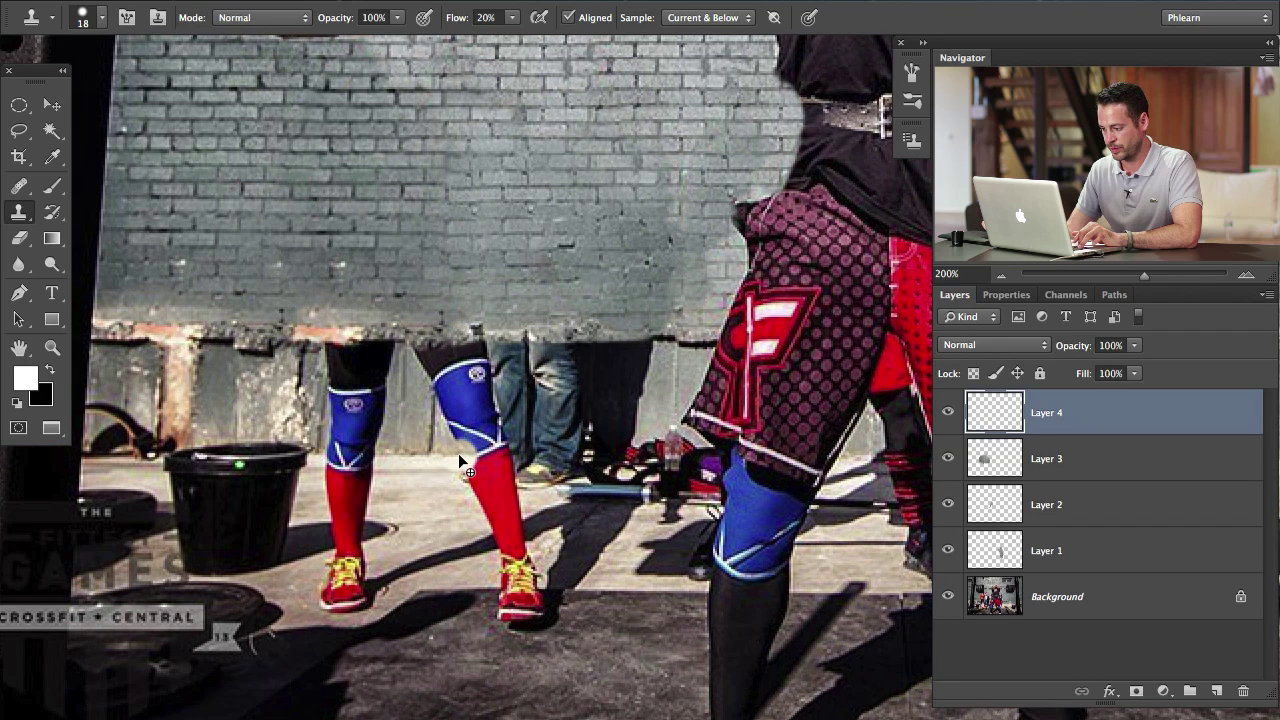
Clone concrete wall and its bright base line over the woman's knees, the photographer's jeans and the shadow beside them.
mouse_move(458, 453)
mouse_down()
mouse_move(647, 468)
mouse_move(618, 467)
mouse_move(678, 450)
mouse_move(662, 457)
mouse_move(712, 472)
mouse_move(629, 469)
mouse_move(619, 451)
mouse_move(662, 435)
mouse_move(654, 417)
mouse_move(591, 454)
mouse_move(329, 462)
mouse_move(370, 465)
mouse_move(338, 447)
mouse_move(328, 457)
mouse_move(370, 429)
mouse_move(337, 455)
mouse_move(371, 403)
mouse_move(328, 382)
mouse_move(358, 363)
mouse_move(338, 357)
mouse_move(363, 348)
mouse_move(309, 351)
mouse_move(417, 361)
mouse_move(627, 348)
mouse_move(600, 351)
mouse_move(622, 354)
mouse_move(612, 359)
mouse_move(633, 367)
mouse_move(626, 376)
mouse_move(557, 407)
mouse_move(635, 410)
mouse_move(656, 437)
mouse_move(475, 455)
mouse_move(570, 415)
mouse_move(490, 437)
mouse_move(534, 401)
mouse_up()
key(super+z)
mouse_move(482, 434)
mouse_down()
mouse_move(429, 388)
mouse_move(463, 378)
mouse_move(453, 373)
mouse_move(445, 381)
mouse_move(513, 393)
mouse_move(482, 391)
mouse_move(501, 412)
mouse_move(487, 416)
mouse_move(334, 429)
mouse_move(324, 386)
mouse_up()
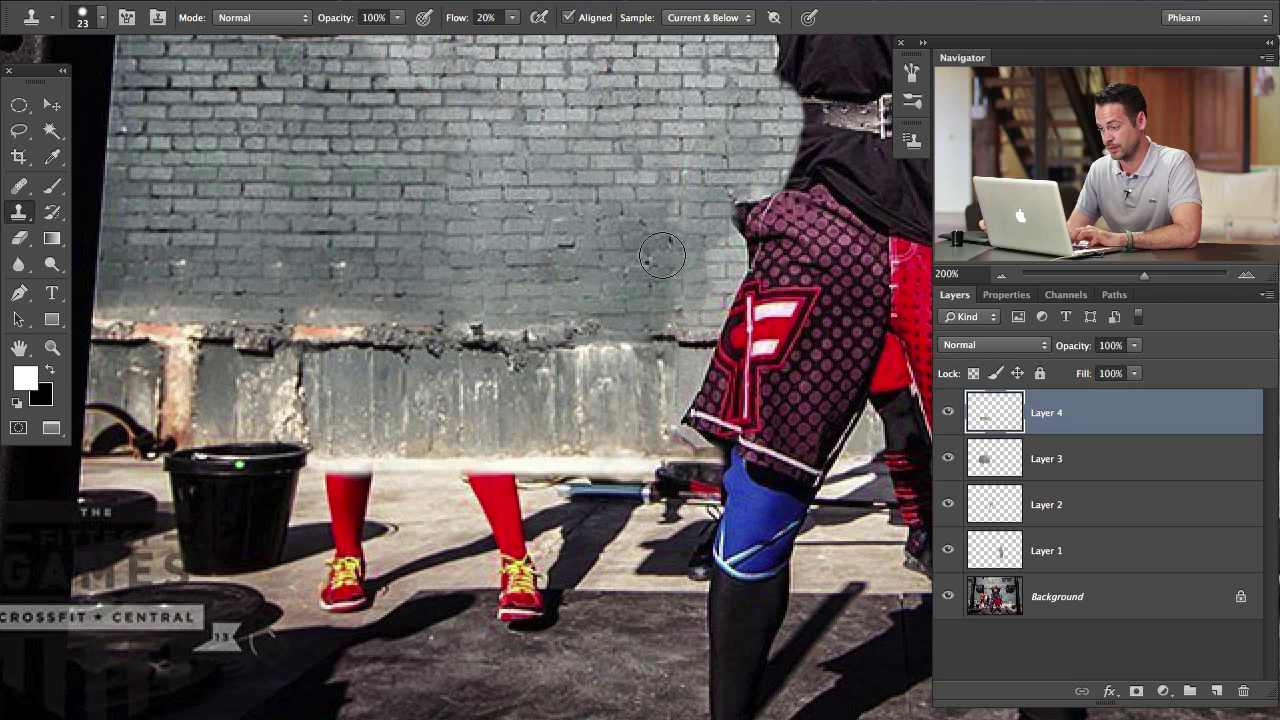
Clone ground over the upper parts of both red socks below the concrete wall.
drag(598, 456, 610, 414)
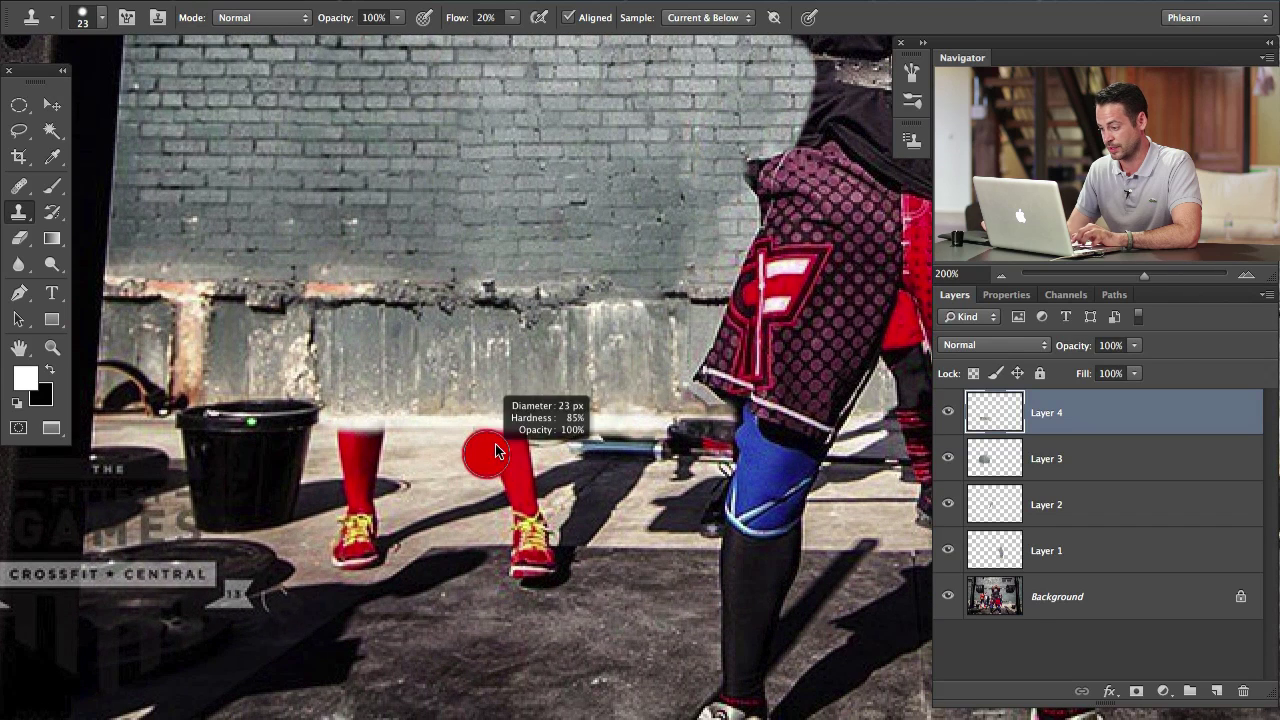
mouse_move(482, 447)
mouse_down()
mouse_move(553, 450)
mouse_move(514, 457)
mouse_up()
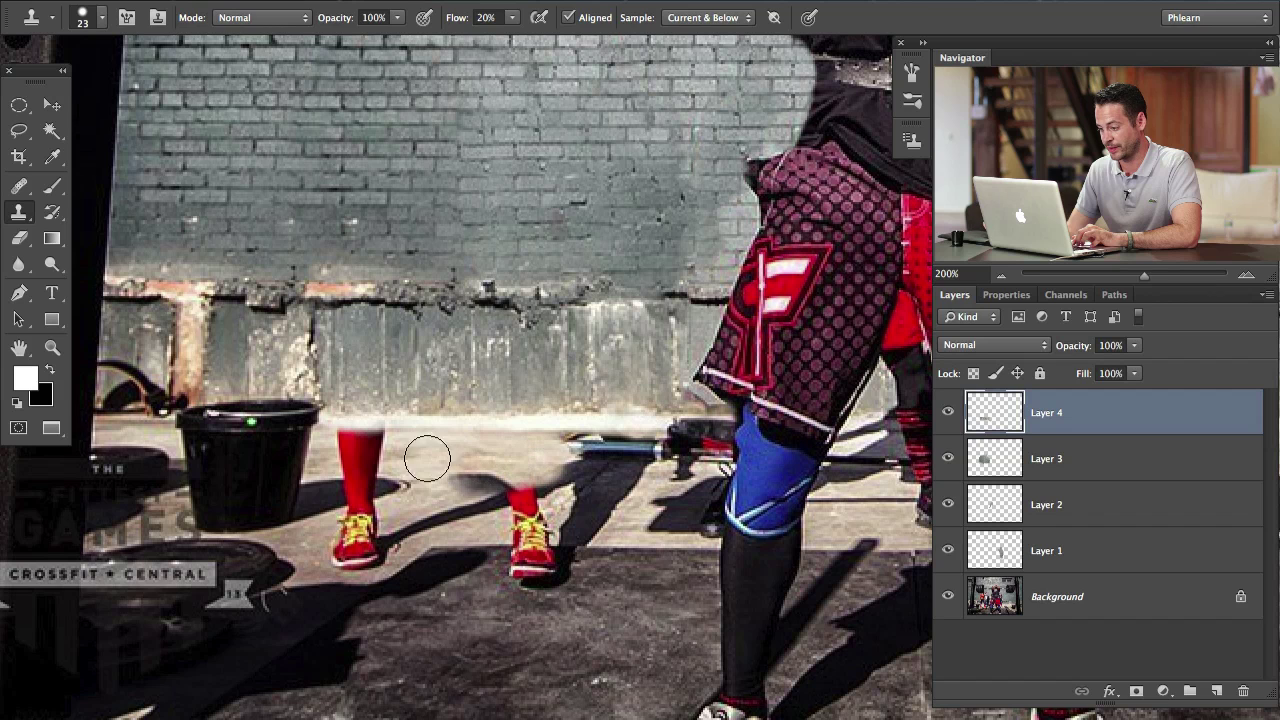
mouse_move(343, 457)
mouse_down()
mouse_move(340, 437)
mouse_move(394, 437)
mouse_up()
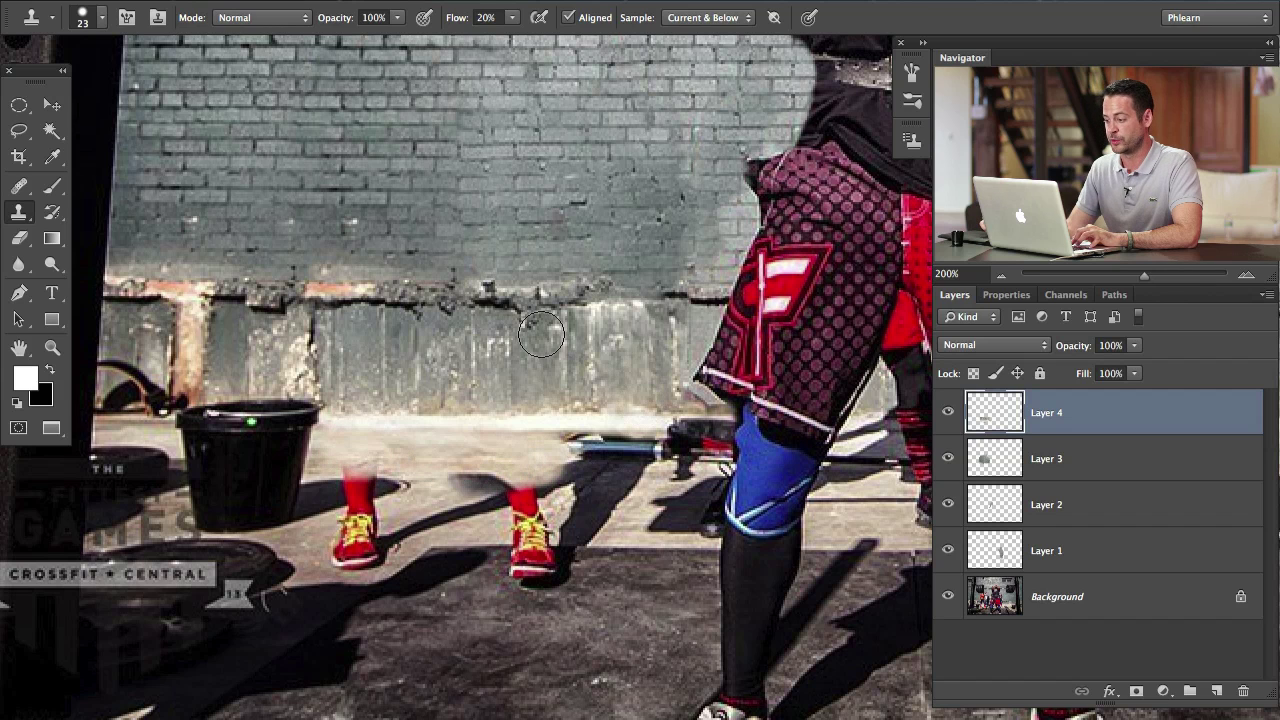
Clone ground over the blue bar and the gear beside the weightlifter's knee.
mouse_move(508, 424)
mouse_down()
mouse_move(415, 401)
mouse_move(434, 434)
mouse_up()
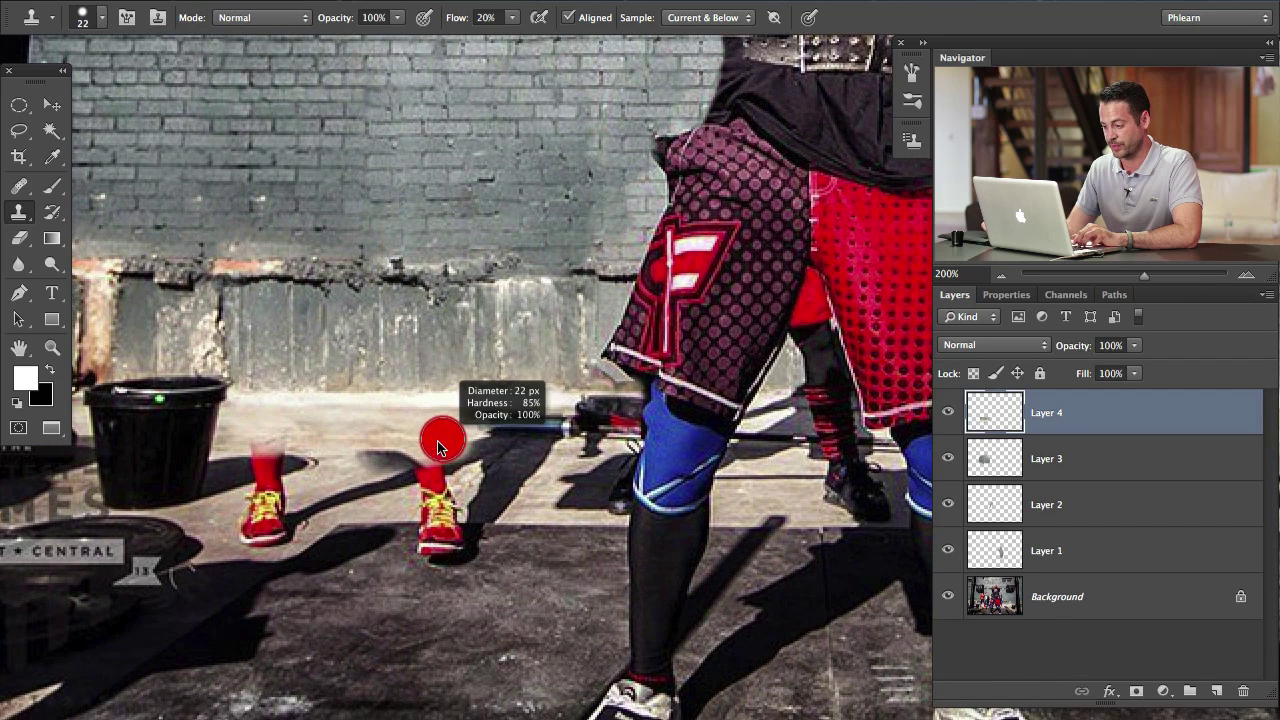
mouse_move(519, 428)
mouse_down()
mouse_move(472, 419)
mouse_move(535, 424)
mouse_up()
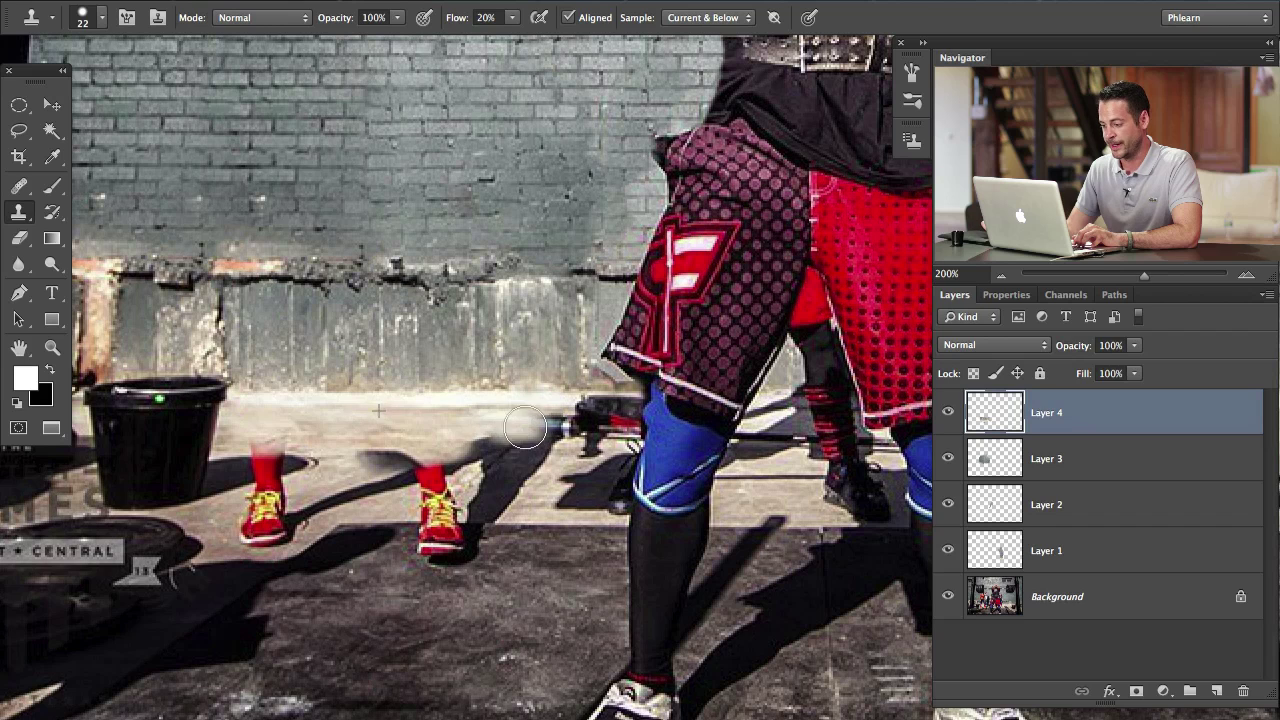
mouse_move(428, 427)
mouse_down()
mouse_move(596, 419)
mouse_move(552, 436)
mouse_up()
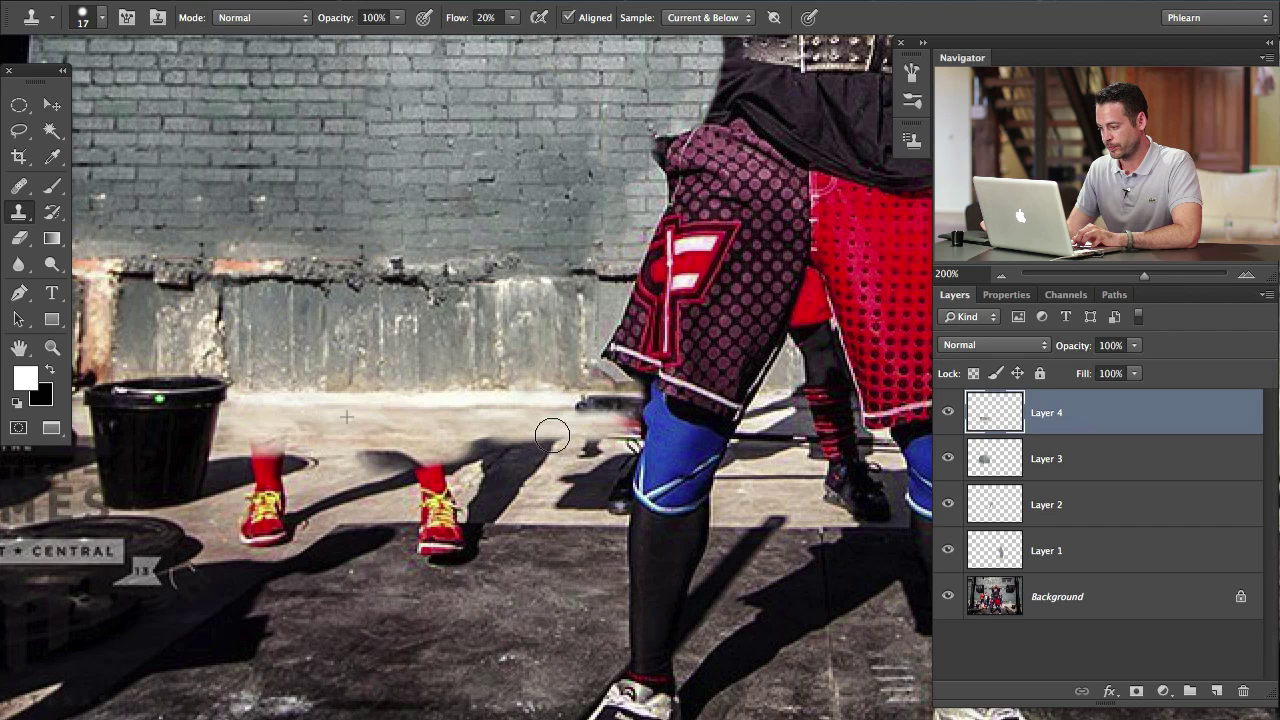
key(bracketright)
scroll(370, 406, right, 5)
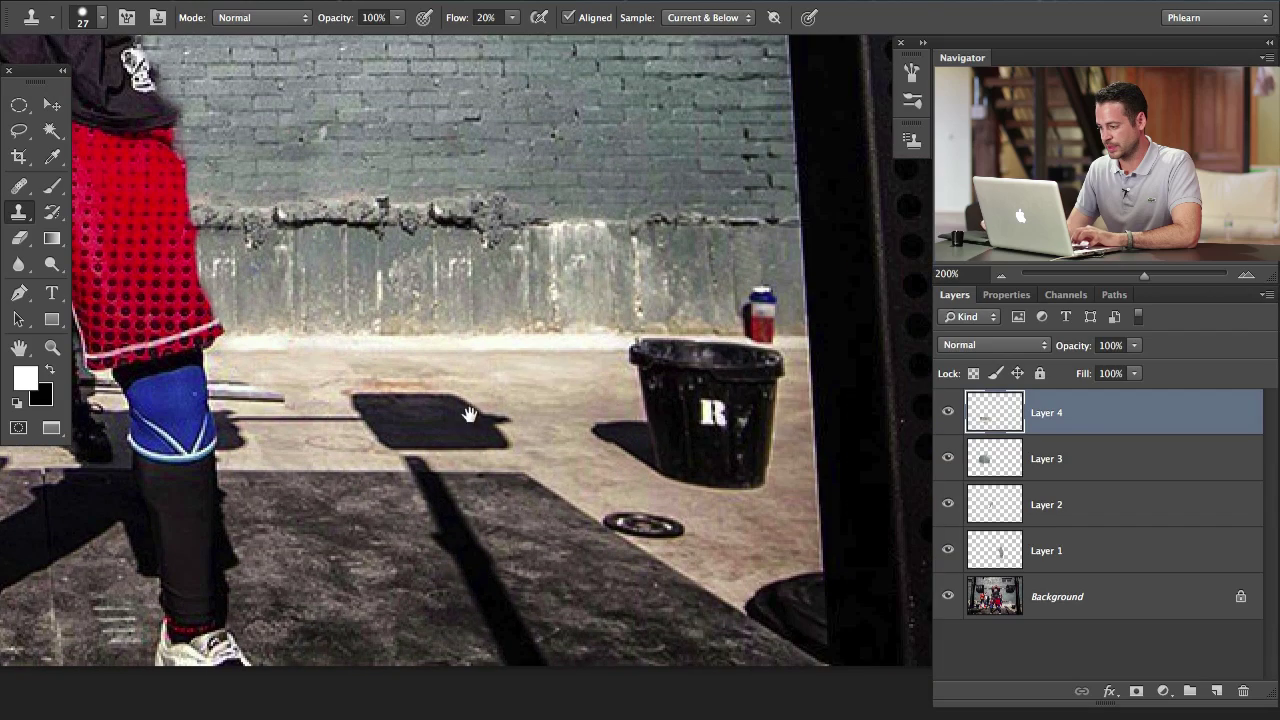
scroll(558, 386, left, 10)
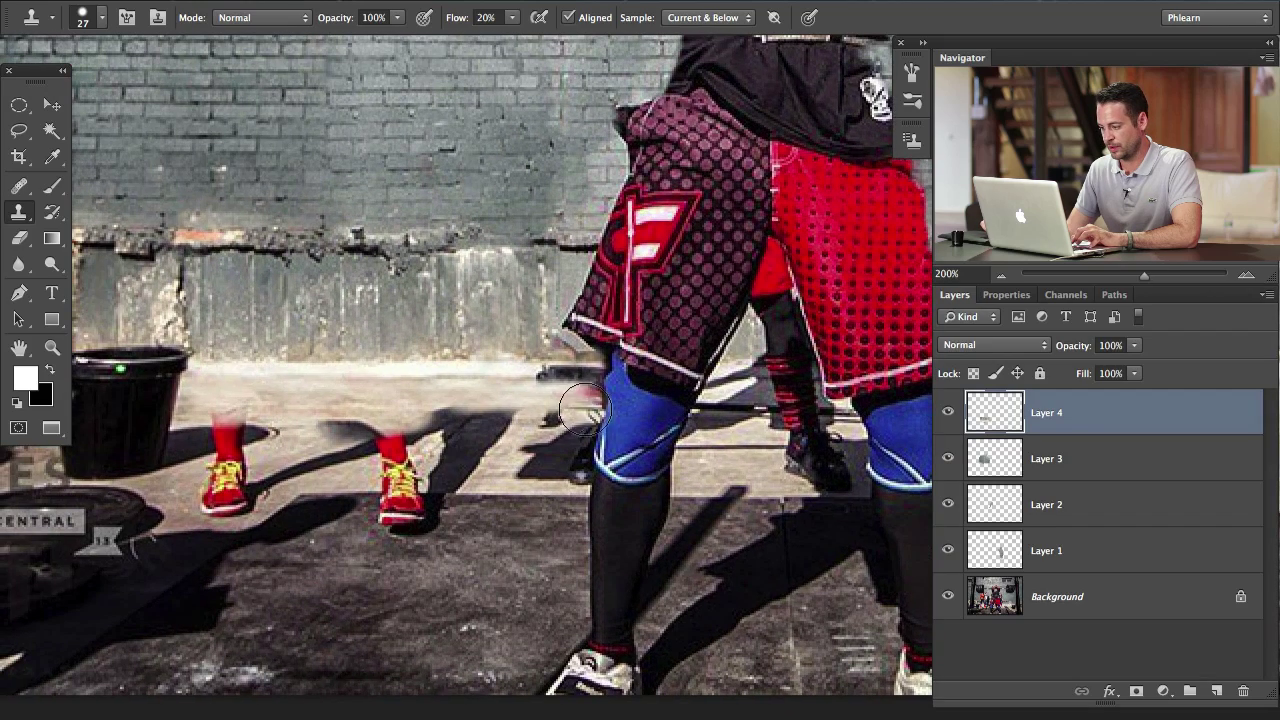
mouse_move(575, 405)
mouse_down()
mouse_move(609, 387)
mouse_move(568, 386)
mouse_move(579, 415)
mouse_up()
mouse_move(416, 489)
mouse_down()
mouse_move(525, 467)
mouse_move(515, 461)
mouse_up()
Set the clone flow to 60% and clone ground over the right sock and the shadows between the shoes and the weightlifter.
alt+click(395, 385)
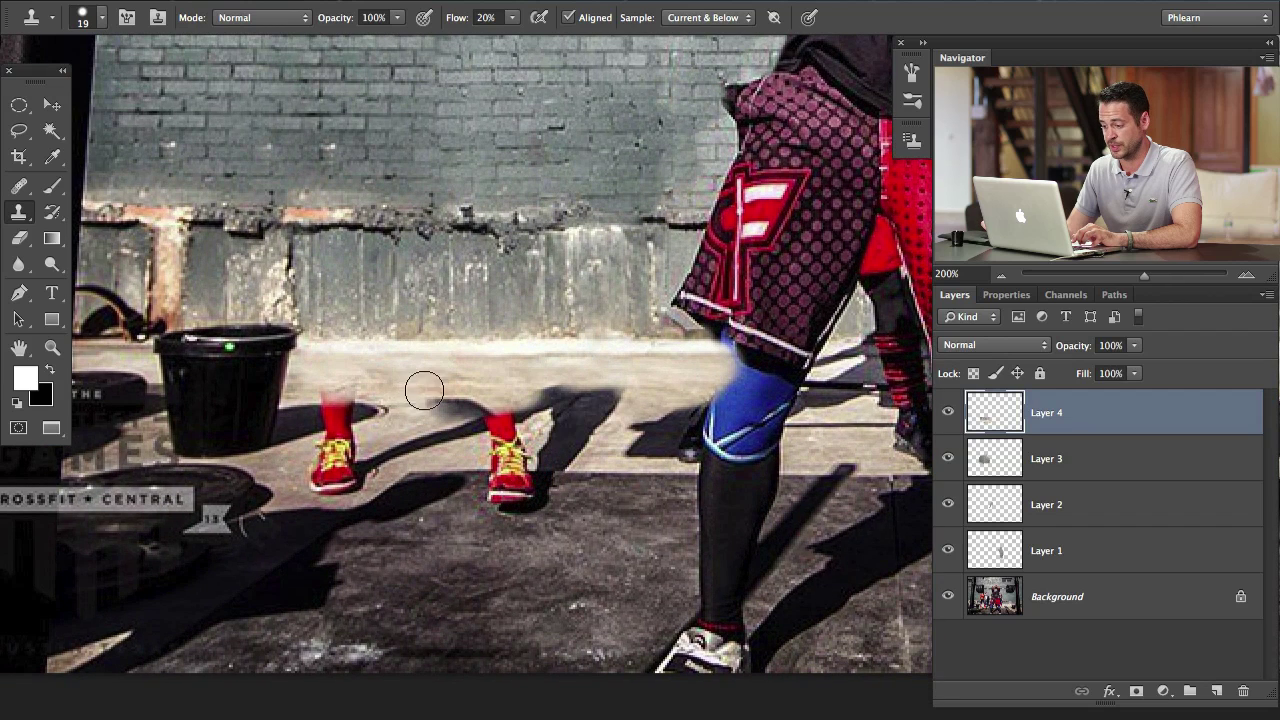
mouse_move(439, 407)
mouse_down()
mouse_move(485, 409)
mouse_move(418, 404)
mouse_up()
key(shift+6)
alt+click(431, 391)
mouse_move(414, 425)
mouse_down()
mouse_move(434, 419)
mouse_move(405, 426)
mouse_up()
mouse_move(499, 423)
mouse_down()
mouse_move(573, 402)
mouse_move(523, 388)
mouse_up()
alt+click(489, 391)
mouse_move(618, 396)
mouse_down()
mouse_move(560, 407)
mouse_move(601, 390)
mouse_move(604, 412)
mouse_move(578, 433)
mouse_move(627, 404)
mouse_up()
alt+click(437, 394)
alt+click(425, 398)
mouse_move(320, 381)
mouse_down()
mouse_move(352, 378)
mouse_move(352, 391)
mouse_up()
drag(406, 429, 408, 414)
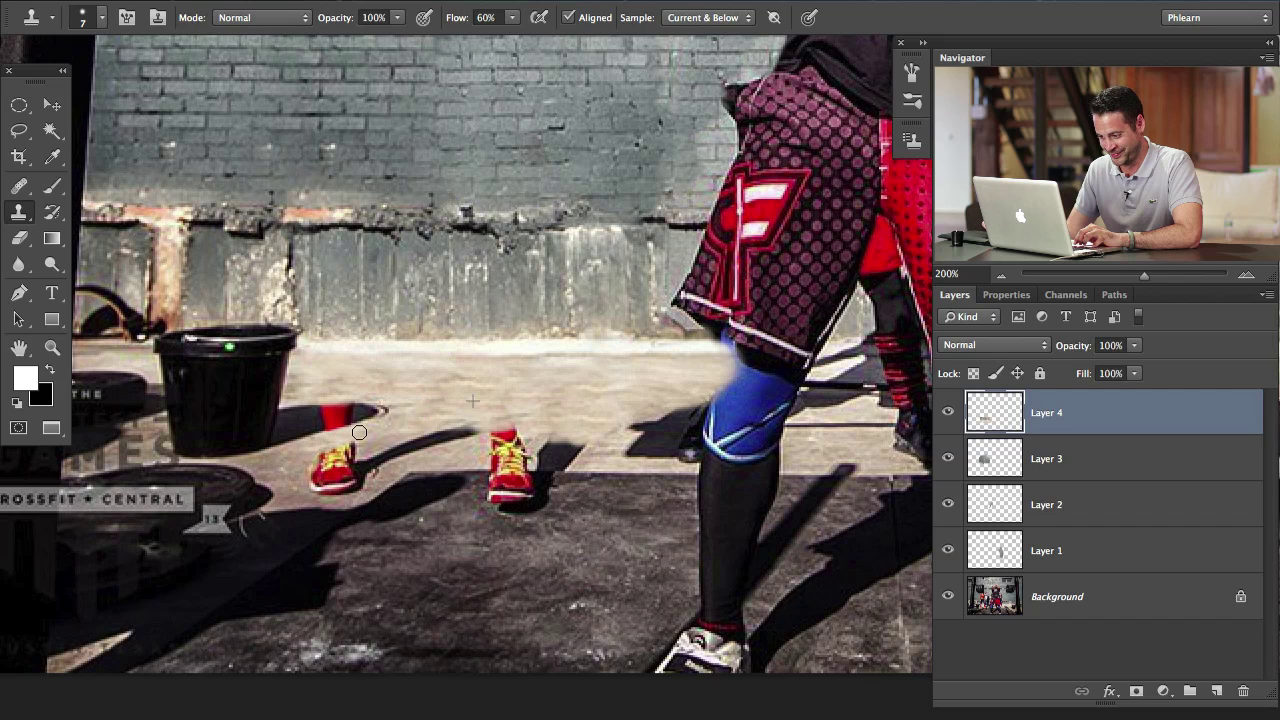
Clone ground over the left red shoe and its shadow, down to the edge of the dark mat.
drag(341, 454, 318, 463)
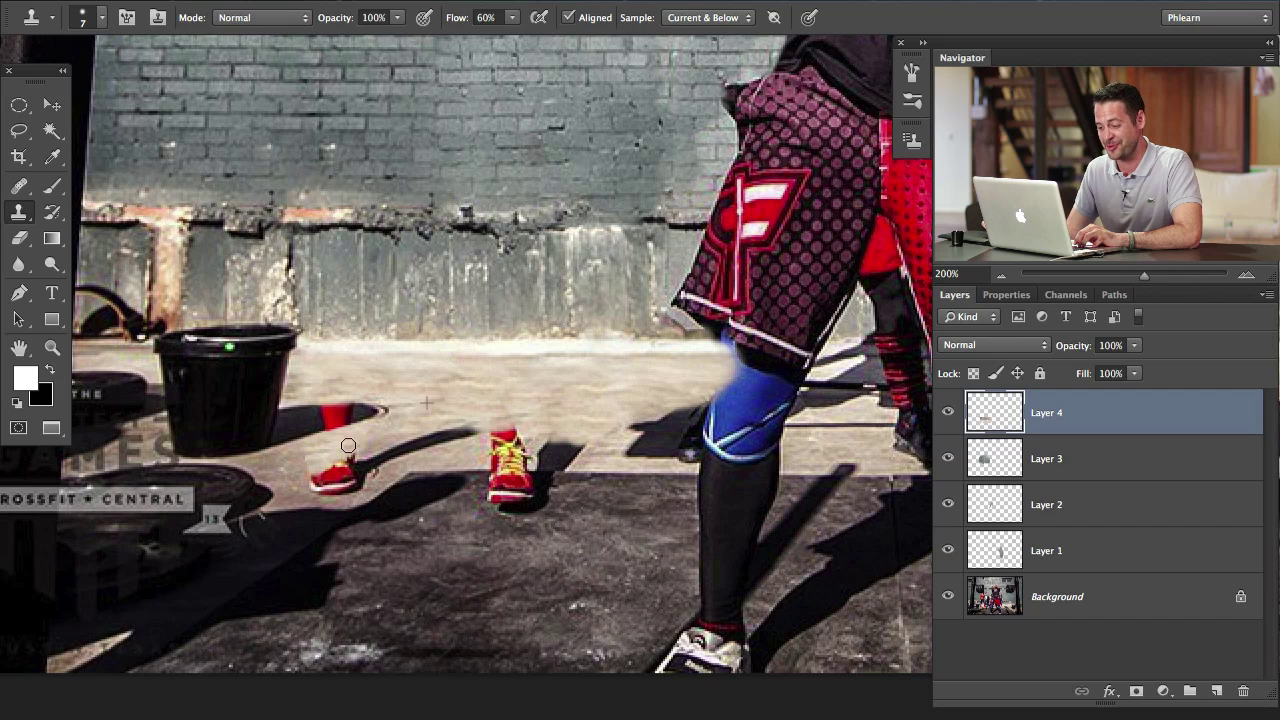
drag(388, 432, 393, 430)
mouse_move(321, 464)
mouse_down()
mouse_move(313, 473)
mouse_move(328, 486)
mouse_move(354, 477)
mouse_move(314, 466)
mouse_move(471, 429)
mouse_up()
alt+click(284, 468)
alt+click(440, 411)
mouse_move(342, 483)
mouse_down()
mouse_move(376, 473)
mouse_move(295, 489)
mouse_up()
alt+click(368, 456)
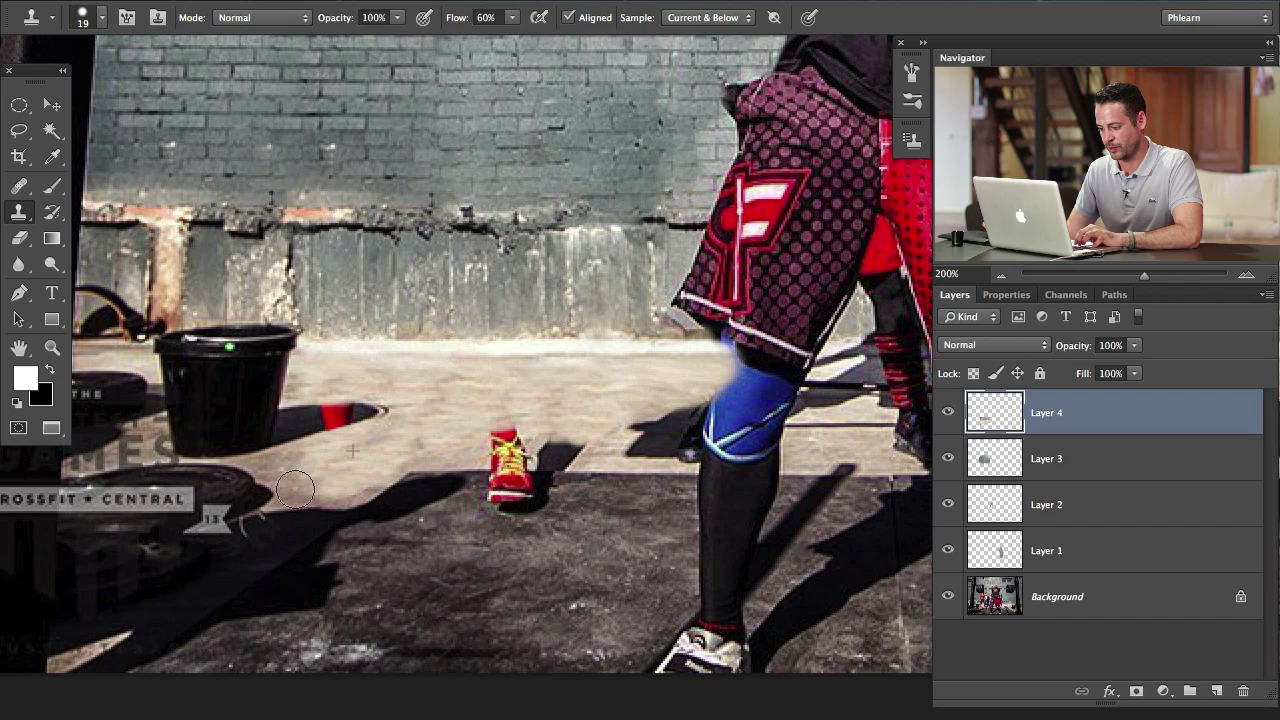
Clone ground and the dark mat edge over the remaining red shoe and its shadow.
alt+click(435, 424)
mouse_move(502, 448)
mouse_down()
mouse_move(534, 456)
mouse_move(489, 463)
mouse_move(567, 451)
mouse_move(533, 437)
mouse_move(500, 448)
mouse_move(521, 433)
mouse_move(462, 438)
mouse_up()
alt+click(478, 417)
alt+click(504, 442)
mouse_move(566, 463)
mouse_down()
mouse_move(512, 472)
mouse_move(544, 477)
mouse_move(522, 489)
mouse_move(542, 490)
mouse_move(532, 507)
mouse_move(540, 499)
mouse_move(493, 491)
mouse_up()
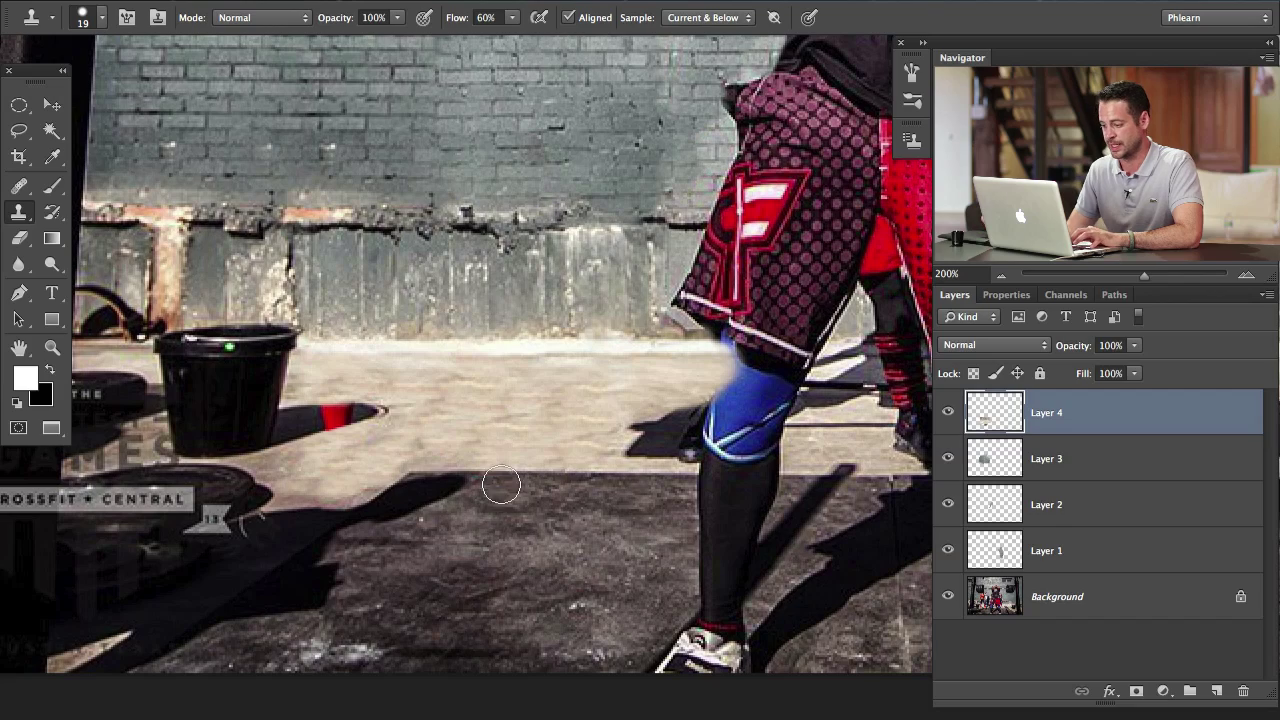
Clone the bucket's shadow and surrounding ground over the leftover piece of red sock with a small brush.
key(super+plus)
key(super+plus)
mouse_move(266, 560)
mouse_down()
mouse_move(627, 492)
mouse_move(707, 580)
mouse_up()
mouse_move(464, 467)
mouse_down()
mouse_move(412, 469)
mouse_move(480, 449)
mouse_move(407, 449)
mouse_move(434, 447)
mouse_up()
alt+click(411, 457)
mouse_move(433, 440)
mouse_down()
mouse_move(410, 448)
mouse_move(487, 418)
mouse_up()
alt+click(453, 408)
drag(465, 488, 447, 495)
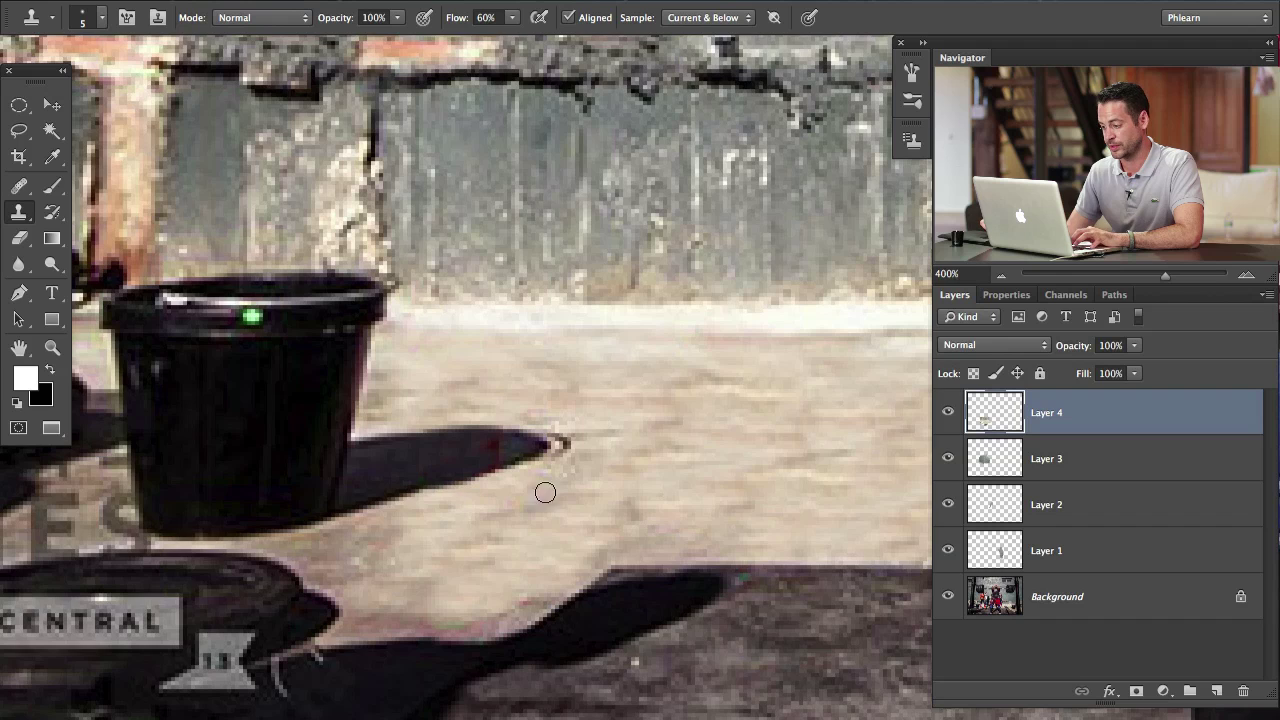
Clone dark shadow over the reddish specks left in the shadow beside the black bucket.
drag(675, 560, 471, 502)
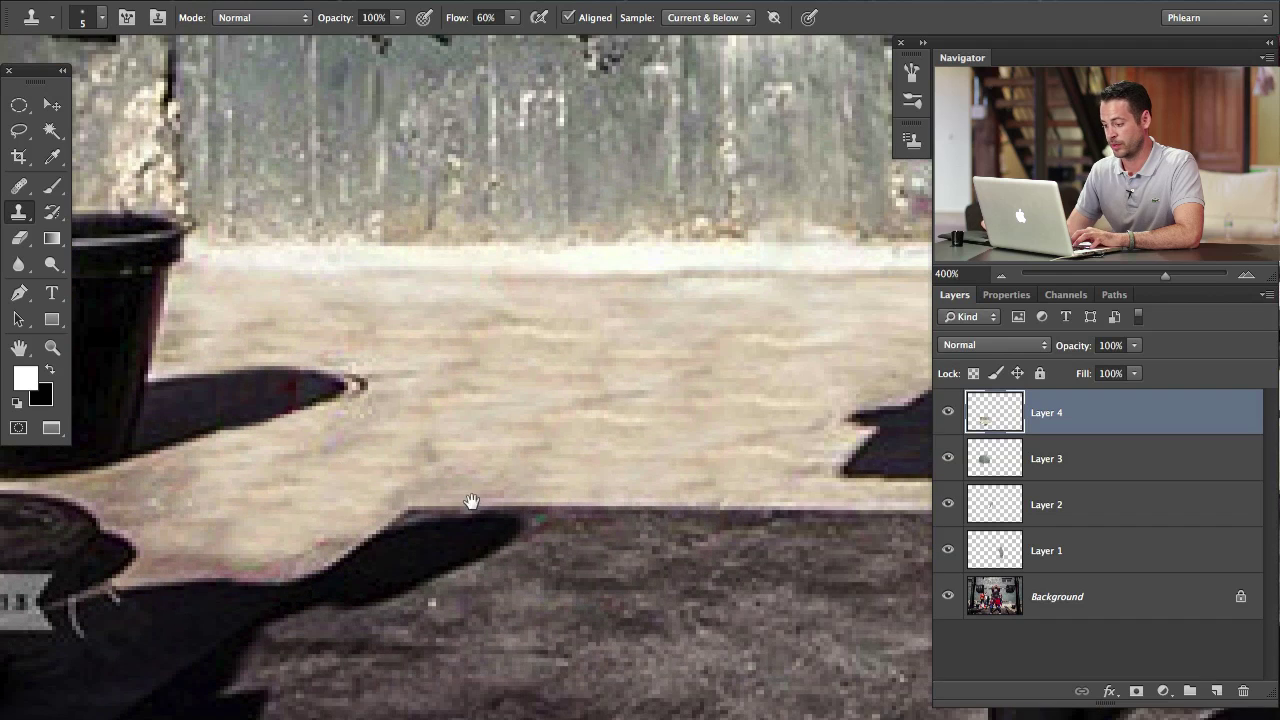
alt+click(190, 422)
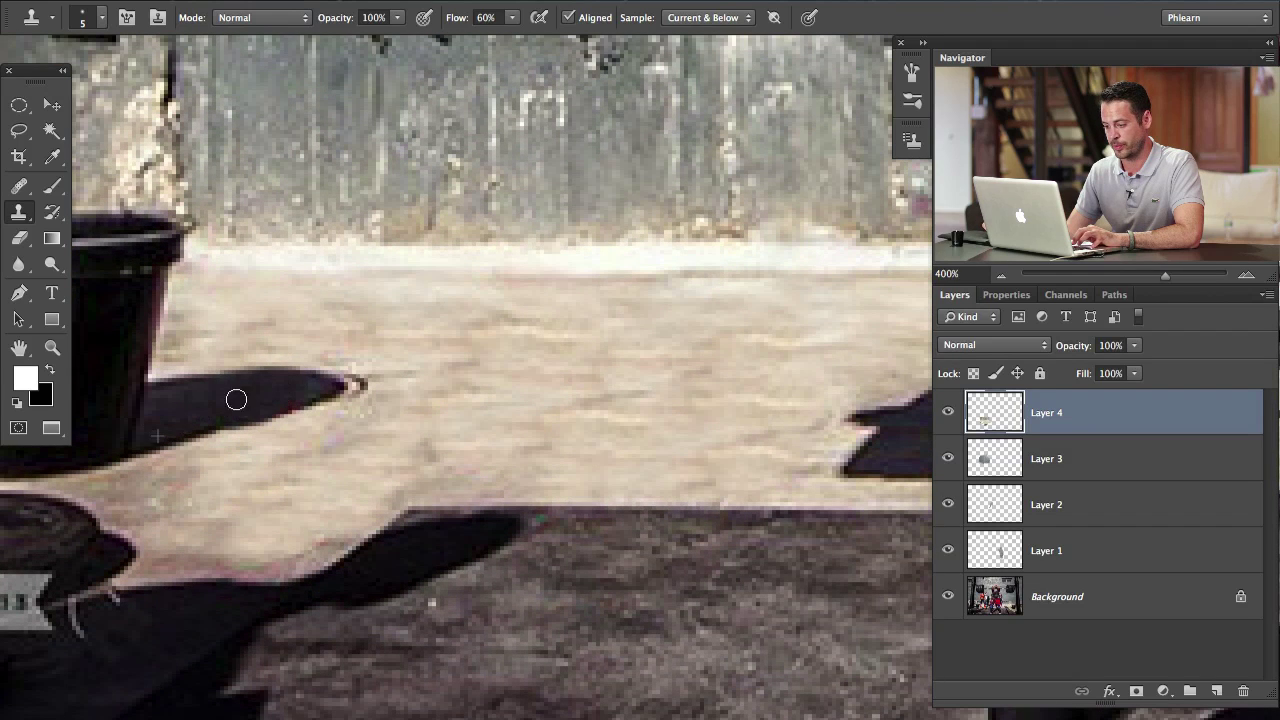
drag(583, 573, 546, 541)
drag(459, 524, 486, 526)
Clone ground and shadow over the black shoe between the weightlifter's legs with a 6 px brush.
scroll(486, 527, up, 8)
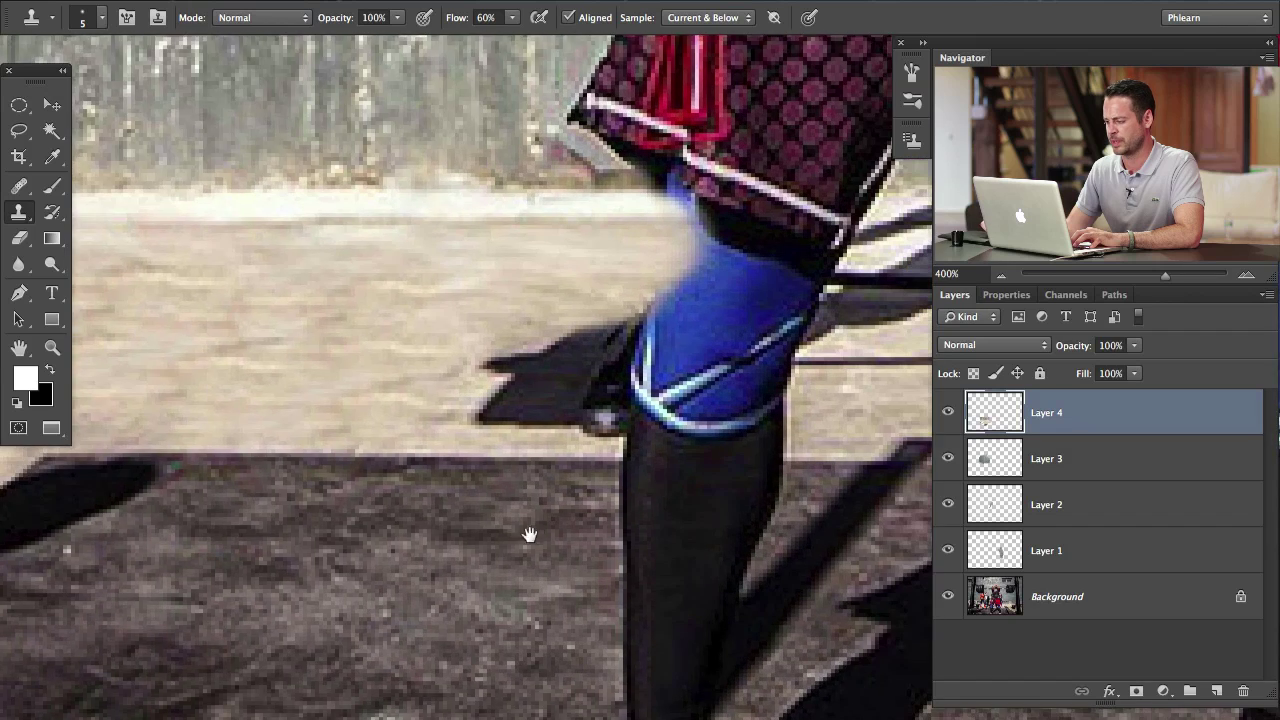
scroll(486, 527, right, 6)
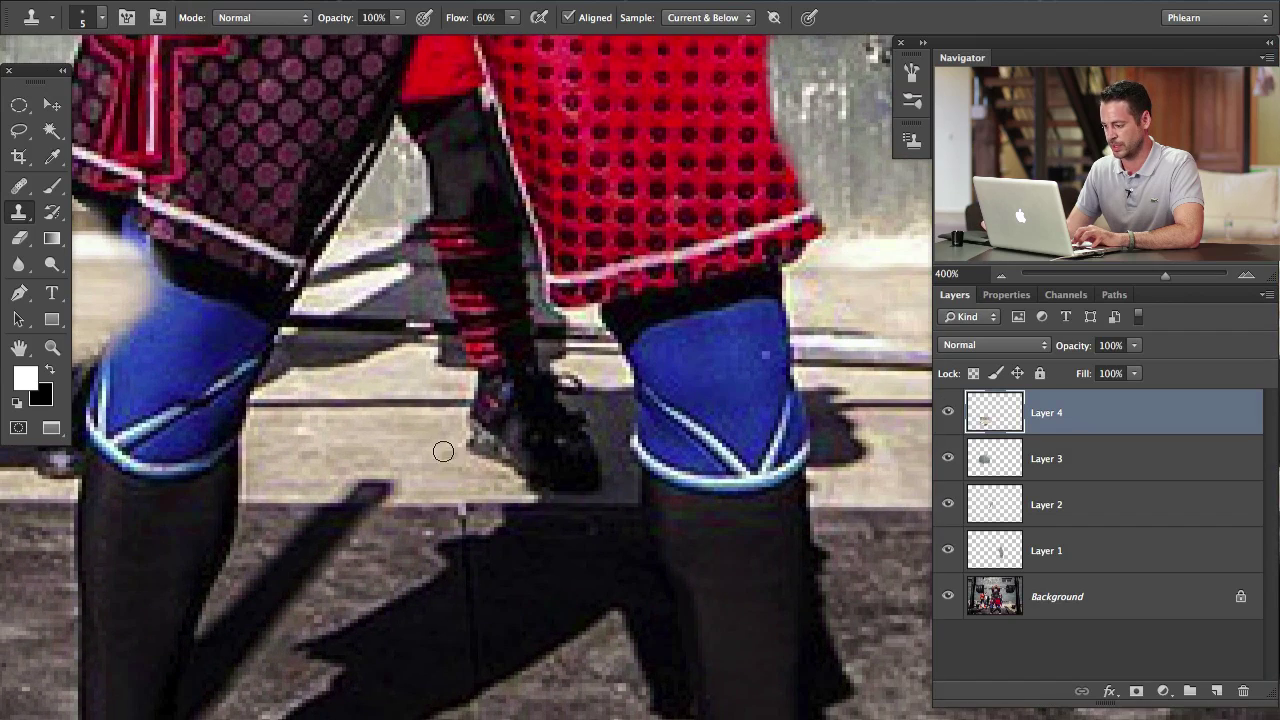
mouse_move(417, 433)
mouse_down()
mouse_move(499, 420)
mouse_move(513, 429)
mouse_move(511, 473)
mouse_move(493, 465)
mouse_move(512, 476)
mouse_move(527, 465)
mouse_move(503, 446)
mouse_move(468, 453)
mouse_up()
alt+click(377, 433)
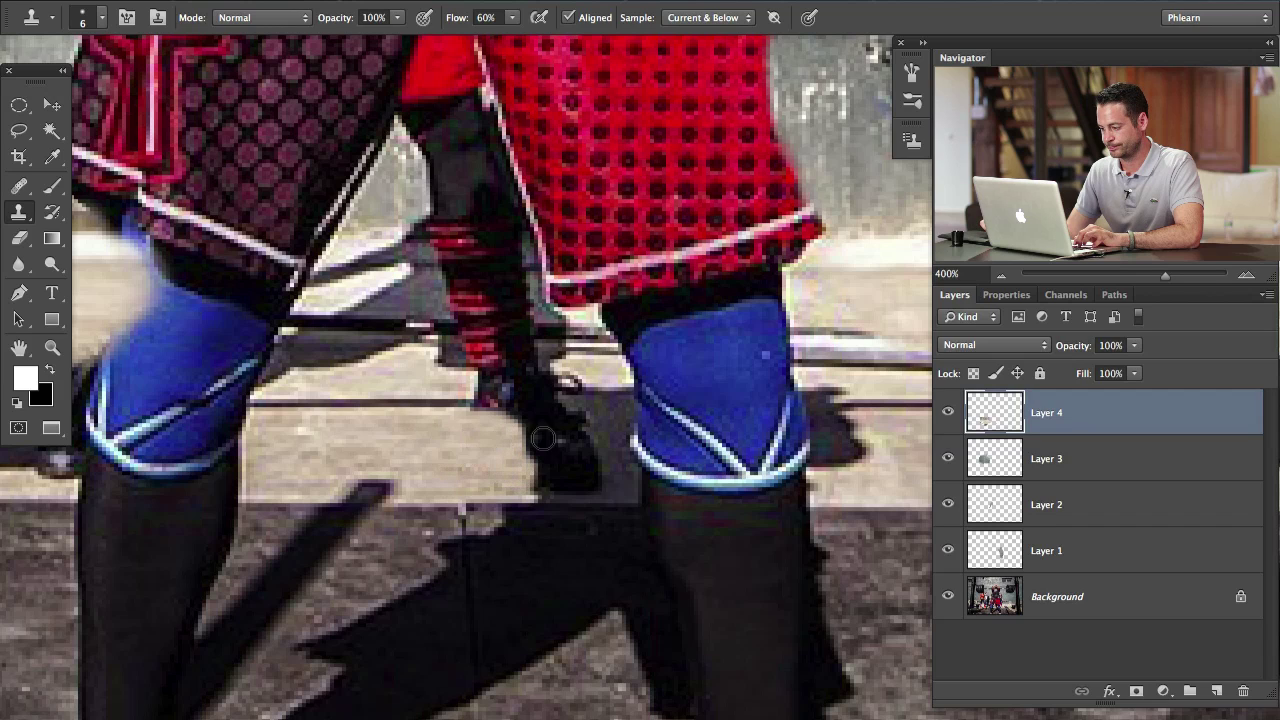
mouse_move(586, 431)
mouse_down()
mouse_move(601, 459)
mouse_move(590, 483)
mouse_move(601, 478)
mouse_move(570, 473)
mouse_move(607, 441)
mouse_move(578, 486)
mouse_move(563, 482)
mouse_move(563, 429)
mouse_move(555, 465)
mouse_up()
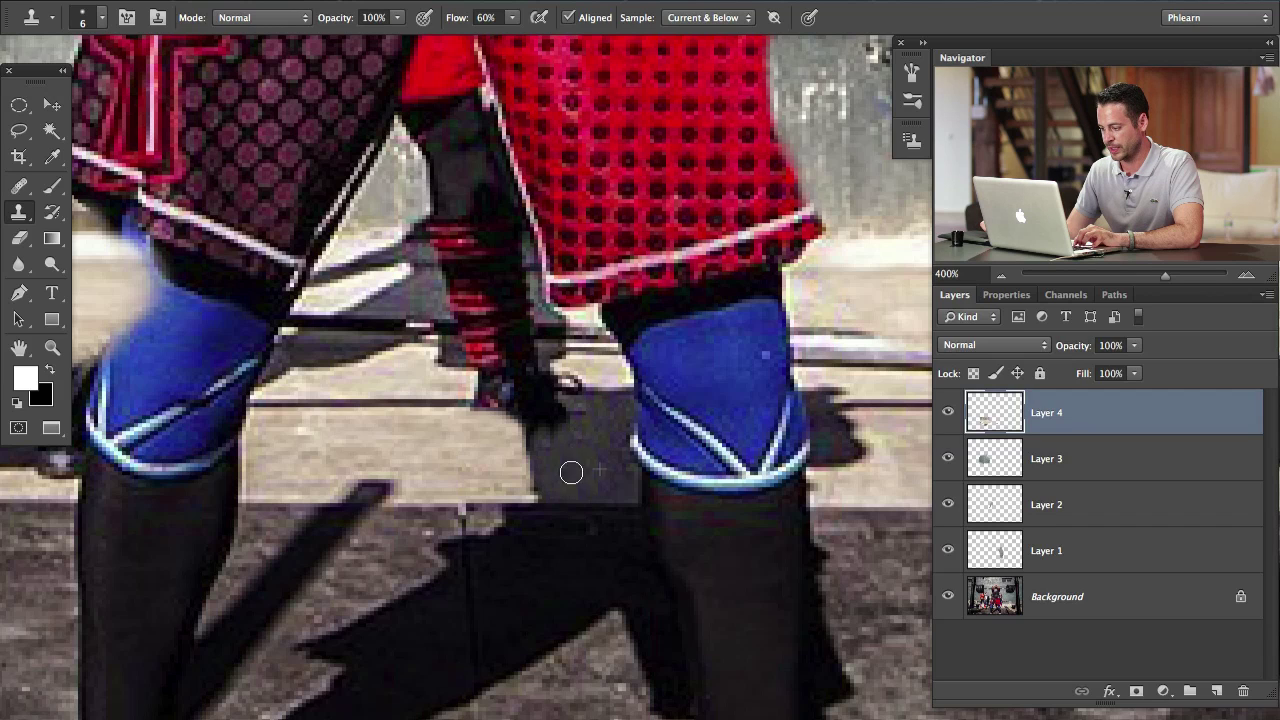
drag(569, 418, 548, 407)
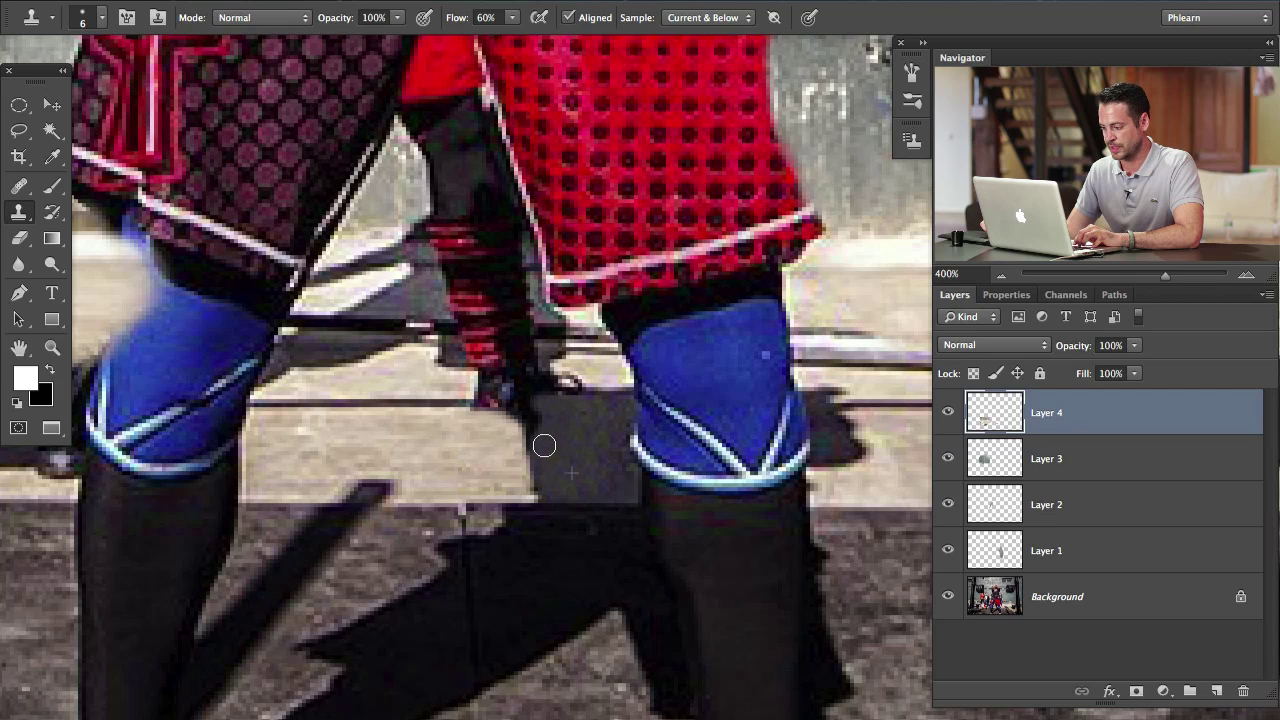
drag(543, 457, 533, 401)
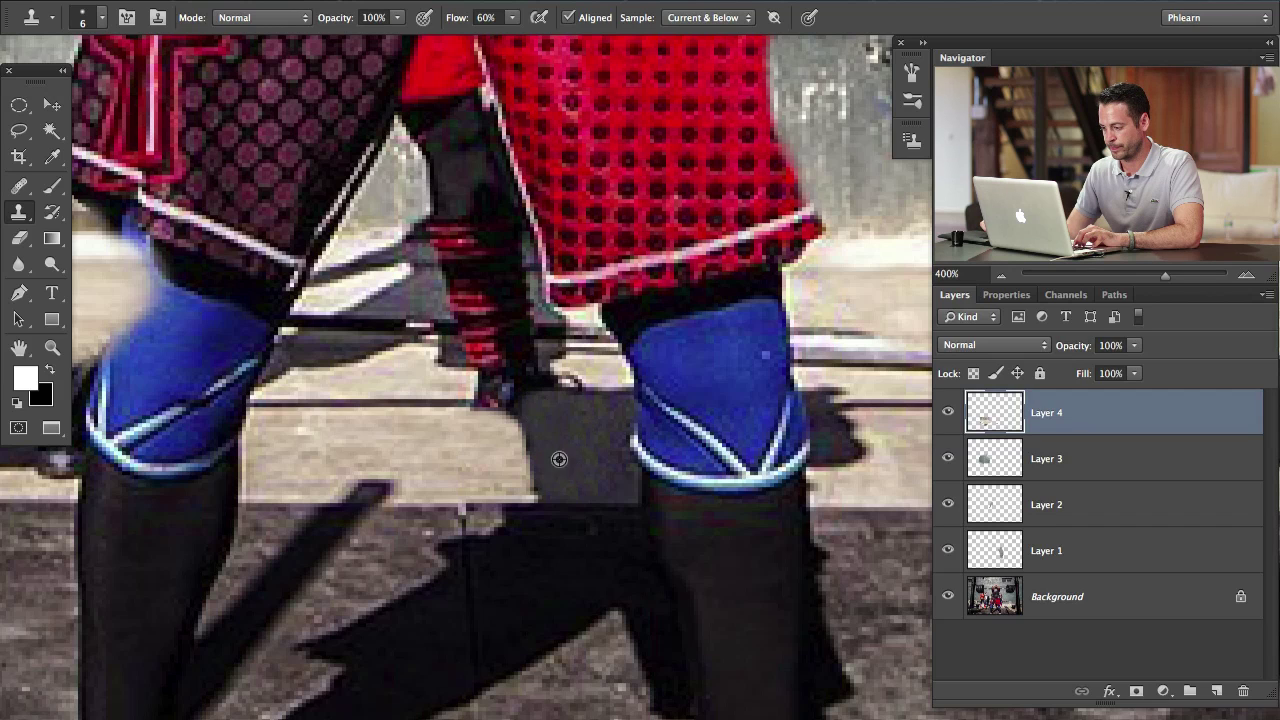
drag(513, 447, 528, 487)
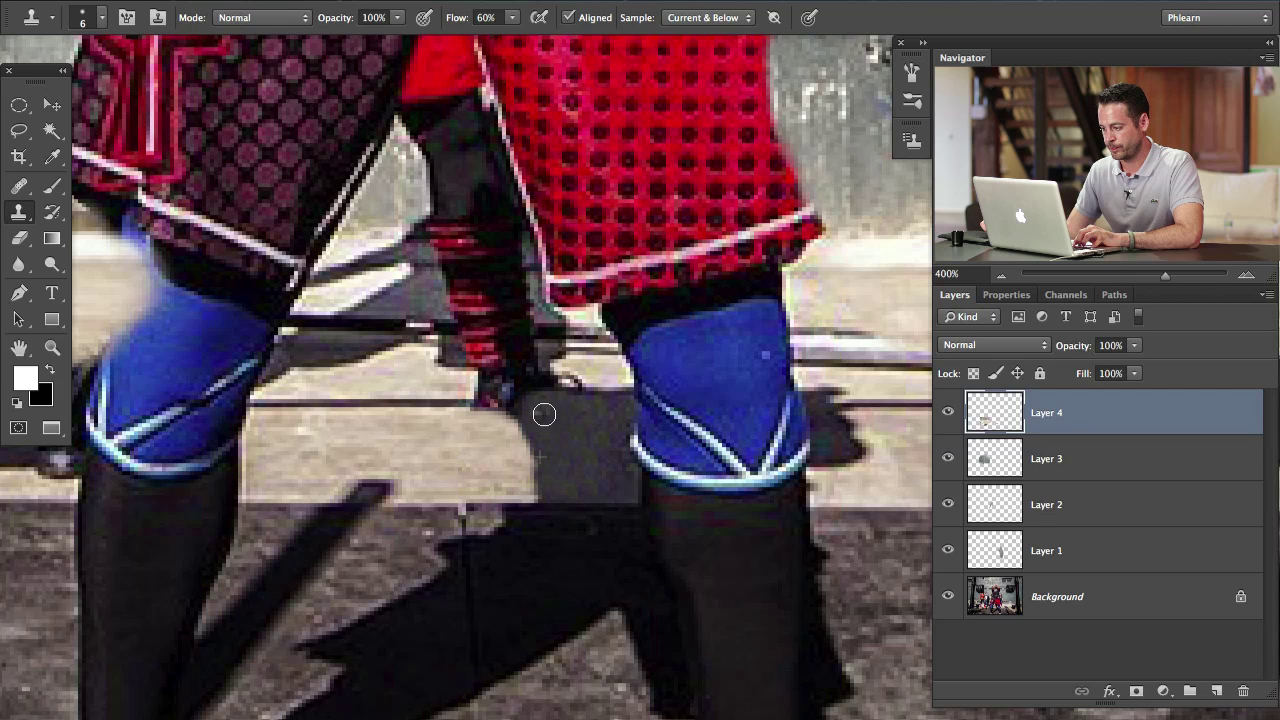
mouse_move(469, 387)
mouse_down()
mouse_move(400, 379)
mouse_move(576, 384)
mouse_up()
Enlarge the clone brush to 11 px and clone ground and the wall's base over the striped sock and bar between the weightlifter's legs.
alt+click(443, 375)
mouse_move(922, 450)
mouse_down()
mouse_move(503, 437)
mouse_move(376, 478)
mouse_up()
scroll(783, 333, left, 11)
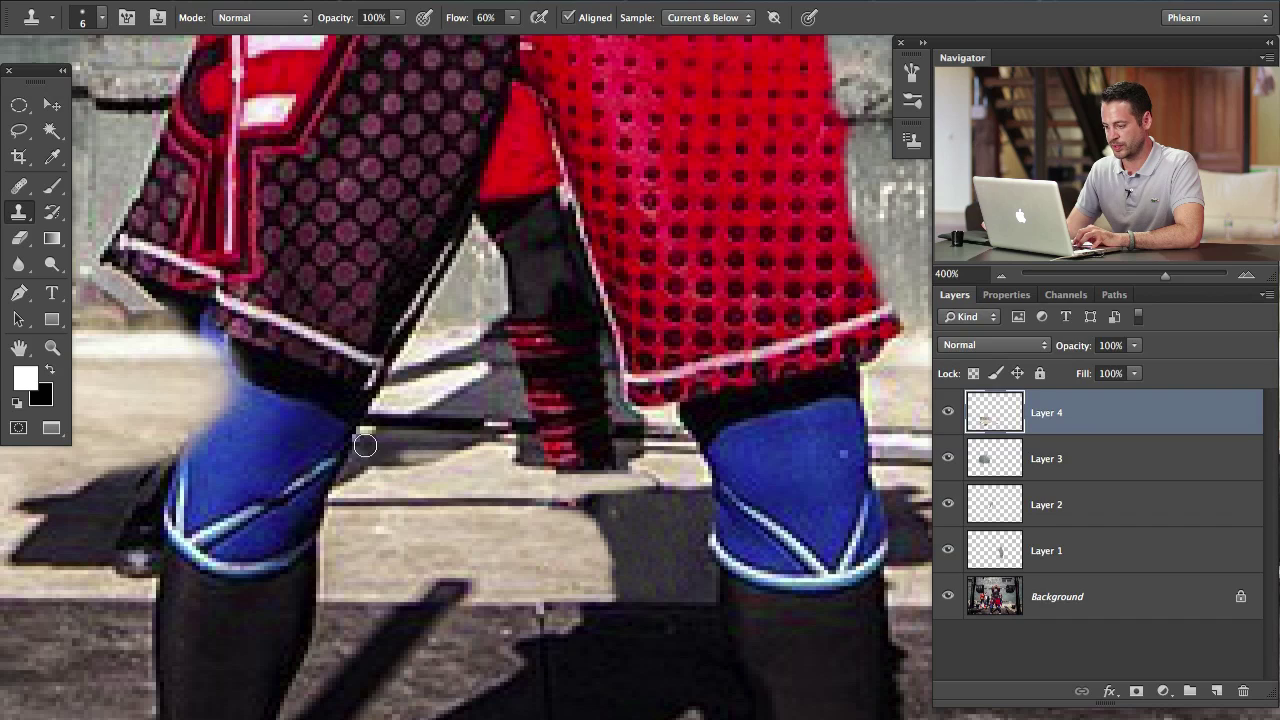
mouse_move(365, 438)
mouse_down()
mouse_move(349, 485)
mouse_move(399, 425)
mouse_move(402, 451)
mouse_move(368, 466)
mouse_move(377, 422)
mouse_move(378, 445)
mouse_move(435, 411)
mouse_move(455, 451)
mouse_move(437, 451)
mouse_move(466, 387)
mouse_move(409, 425)
mouse_move(414, 370)
mouse_move(392, 401)
mouse_move(477, 338)
mouse_move(485, 383)
mouse_move(517, 390)
mouse_move(524, 351)
mouse_move(581, 352)
mouse_move(611, 377)
mouse_move(605, 393)
mouse_move(665, 439)
mouse_move(517, 407)
mouse_move(558, 384)
mouse_move(535, 382)
mouse_move(592, 458)
mouse_move(626, 466)
mouse_move(500, 410)
mouse_move(520, 455)
mouse_up()
key(bracketright)
key(bracketright)
key(bracketright)
key(bracketright)
key(bracketright)
drag(611, 448, 416, 423)
mouse_move(550, 390)
mouse_down()
mouse_move(452, 428)
mouse_move(475, 418)
mouse_move(461, 401)
mouse_move(449, 409)
mouse_move(466, 391)
mouse_move(425, 381)
mouse_move(460, 488)
mouse_up()
drag(706, 445, 546, 425)
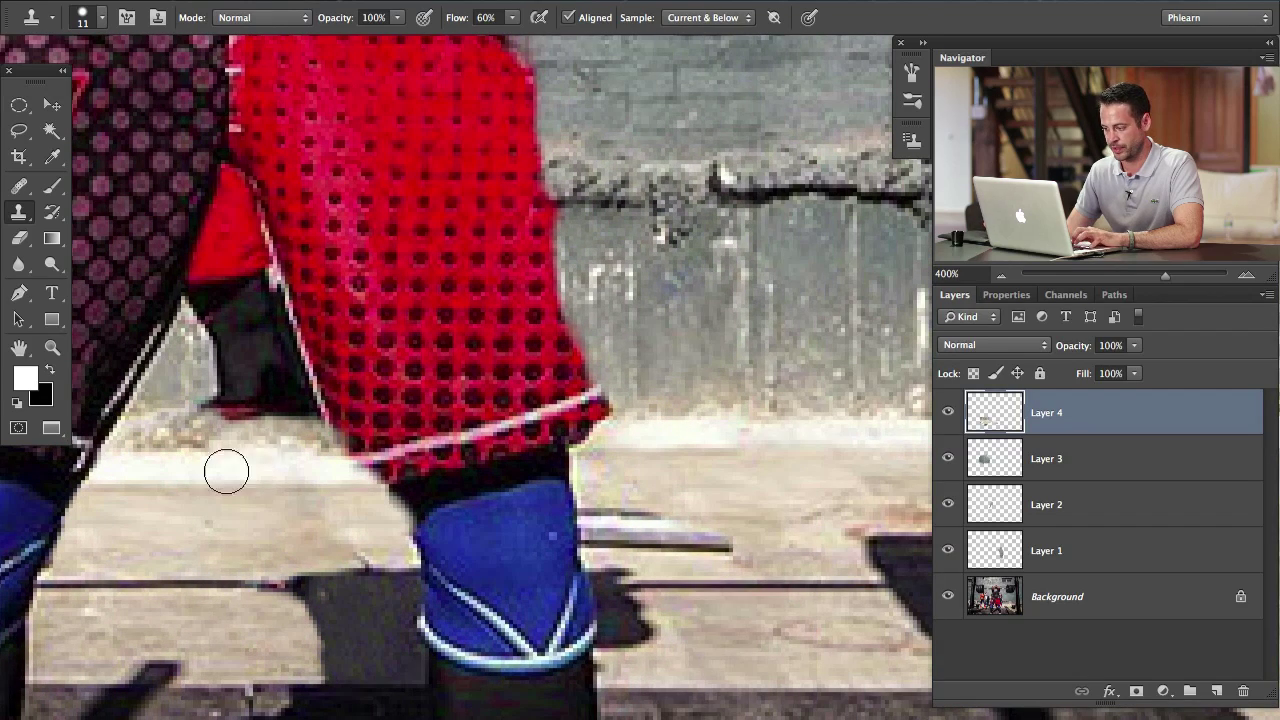
drag(226, 471, 428, 477)
Clone concrete wall and ledge over the remaining black legging and red clothing between the legs of the weightlifter's shorts.
drag(825, 446, 543, 440)
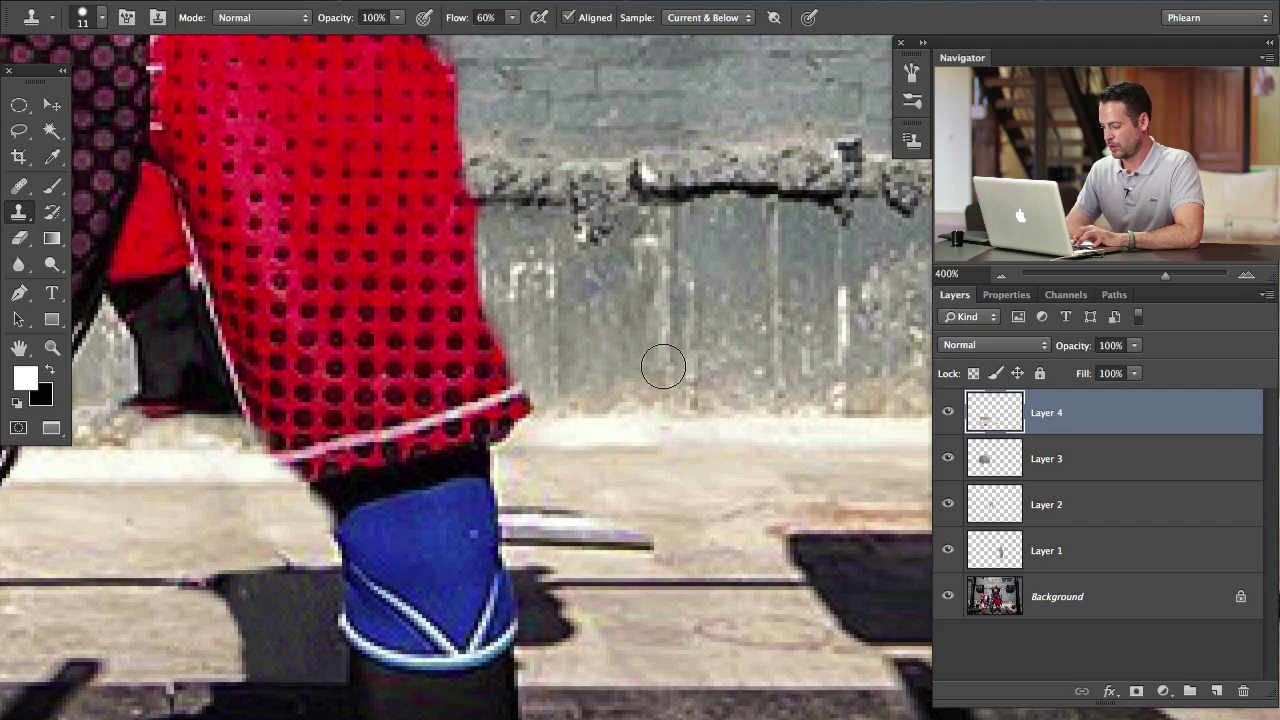
key(ctrl+minus)
drag(512, 602, 719, 592)
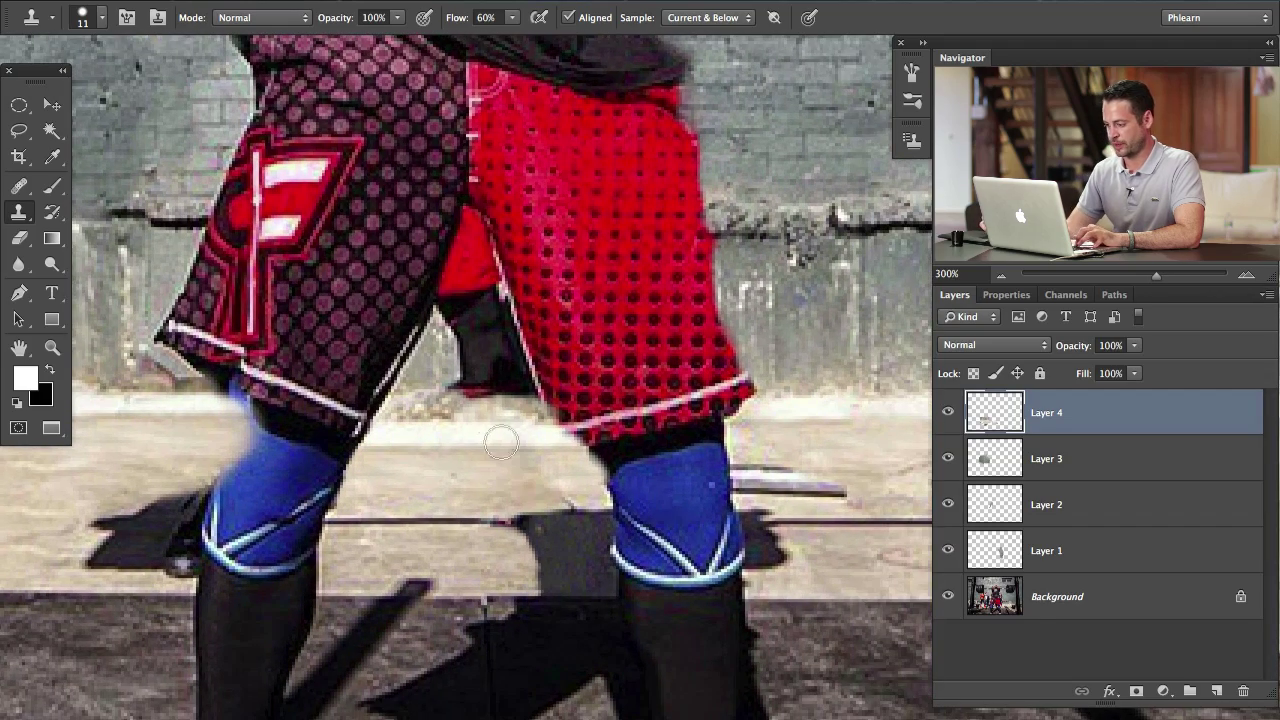
drag(906, 393, 580, 414)
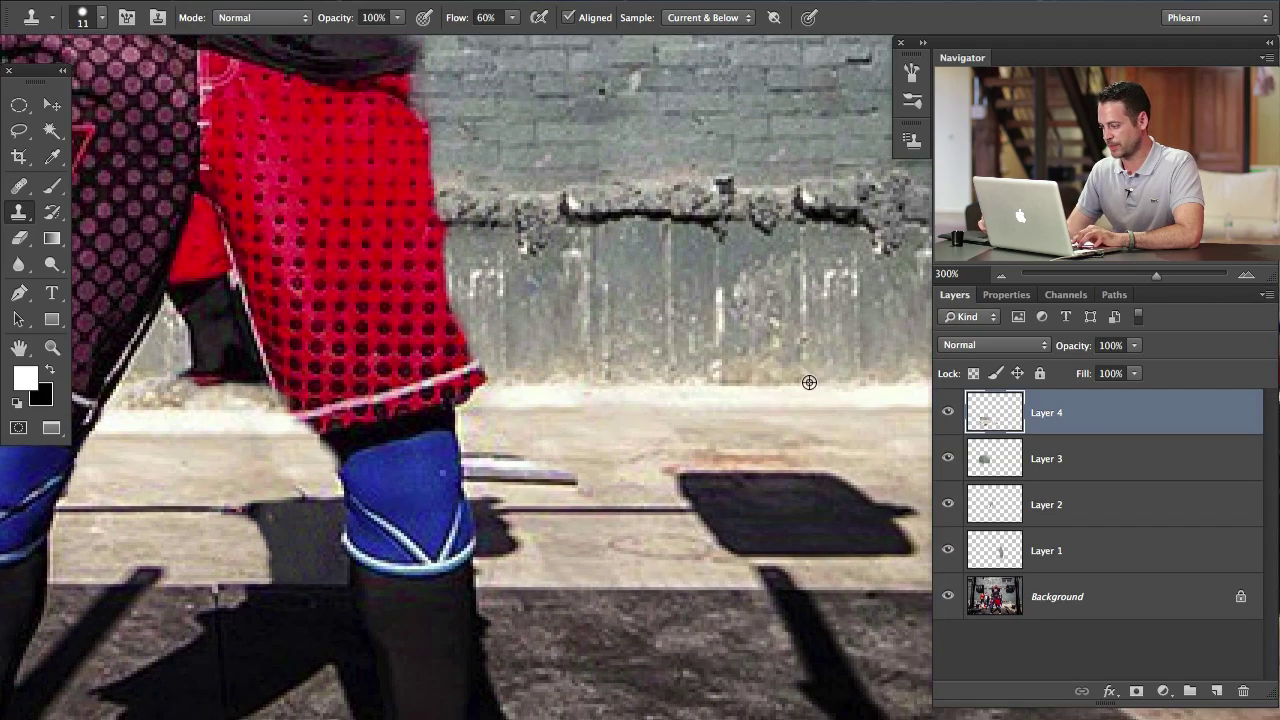
drag(333, 465, 683, 455)
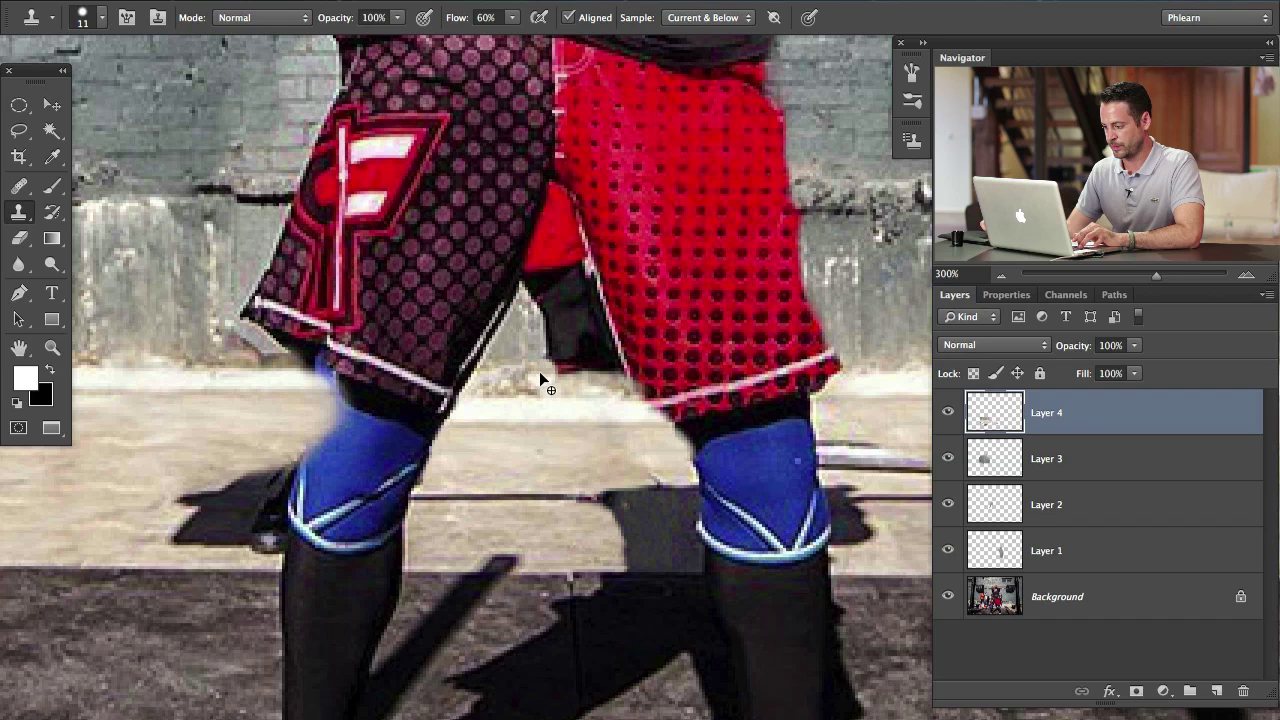
mouse_move(539, 371)
mouse_down()
mouse_move(614, 379)
mouse_move(623, 409)
mouse_move(500, 410)
mouse_move(503, 363)
mouse_move(594, 366)
mouse_move(550, 355)
mouse_move(565, 320)
mouse_move(530, 213)
mouse_move(513, 286)
mouse_move(460, 355)
mouse_up()
mouse_move(435, 514)
mouse_down()
mouse_move(387, 400)
mouse_move(555, 376)
mouse_up()
Reduce the clone brush to 8 px and clone ground and shadow over the dark shoe remnant behind the blue knee sleeve.
scroll(555, 376, up, 3)
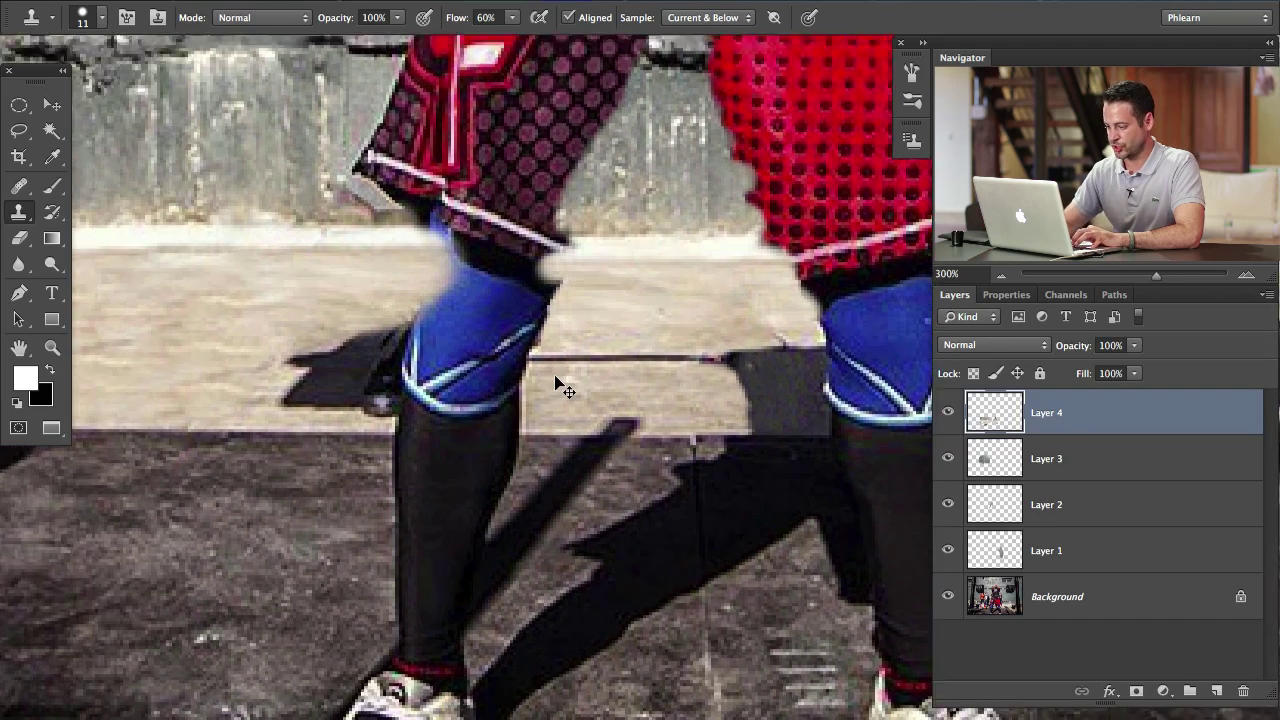
scroll(333, 485, left, 5)
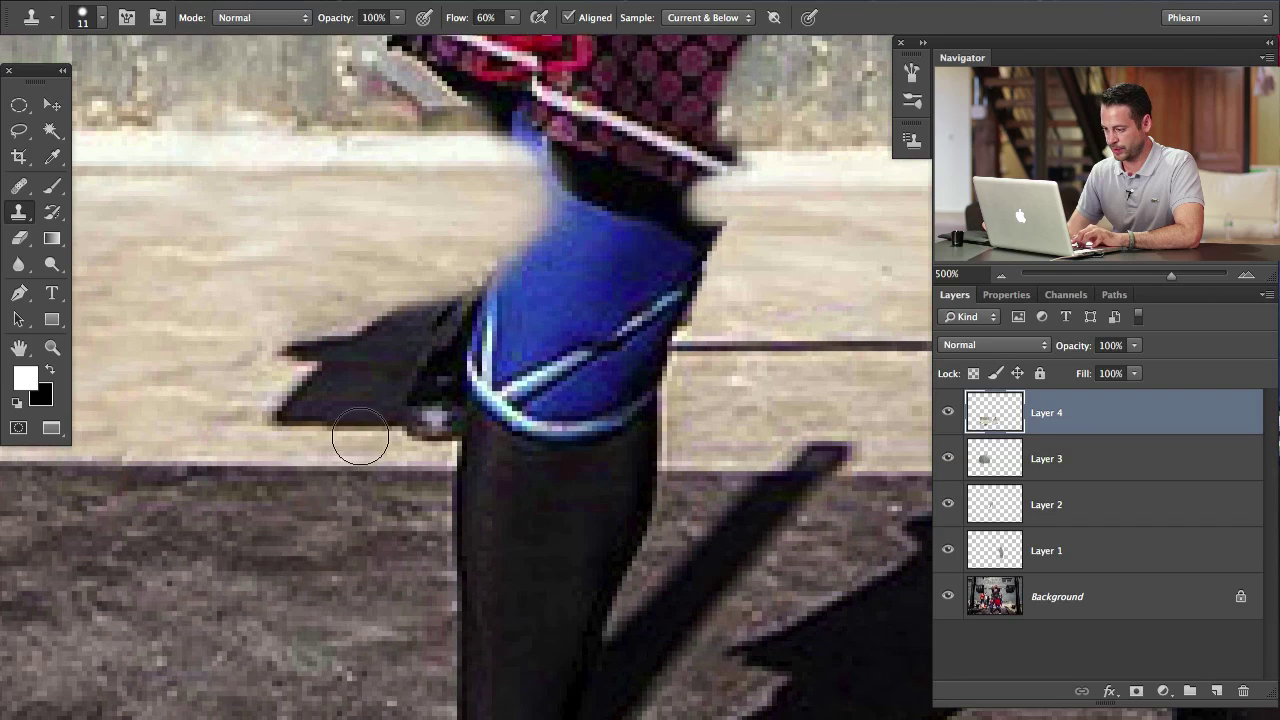
key(bracketleft)
key(bracketleft)
key(bracketleft)
mouse_move(397, 441)
mouse_down()
mouse_move(453, 440)
mouse_move(431, 409)
mouse_move(434, 360)
mouse_move(421, 380)
mouse_move(445, 356)
mouse_up()
alt+click(367, 404)
Group Layer 1 through Layer 4 into a single layer group.
key(super+minus)
key(super+minus)
key(super+minus)
key(super+minus)
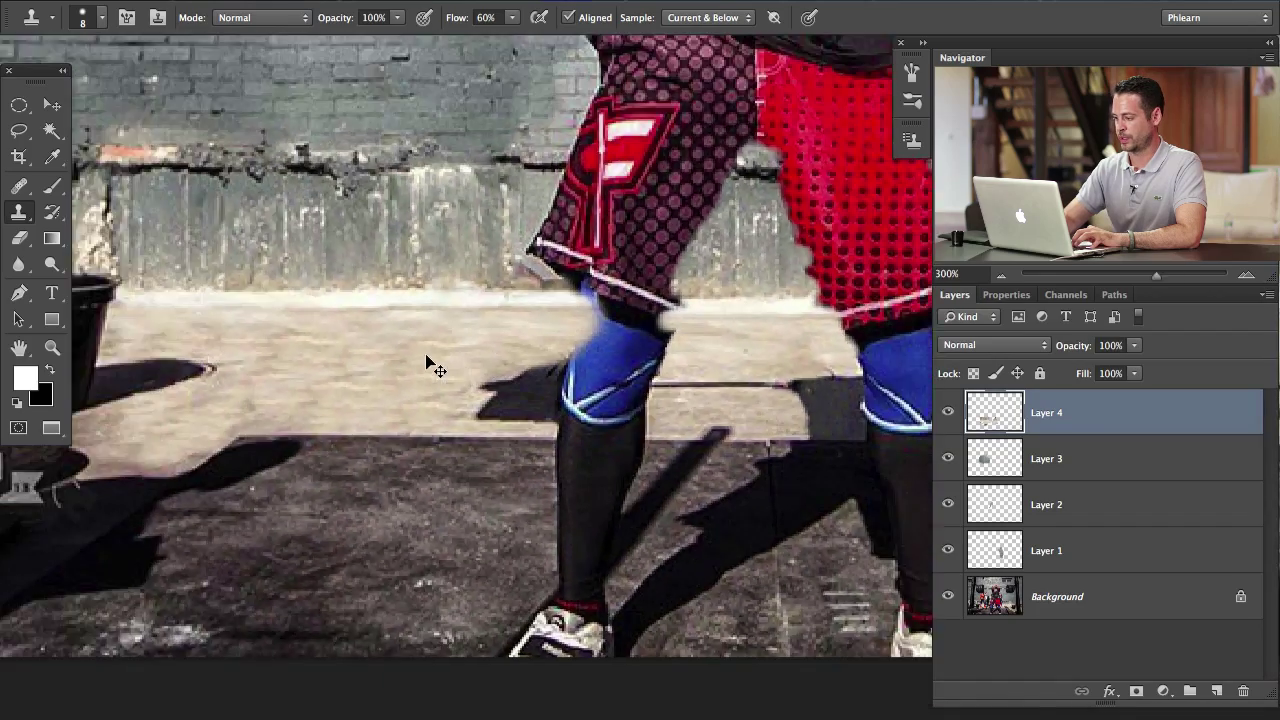
drag(597, 543, 478, 406)
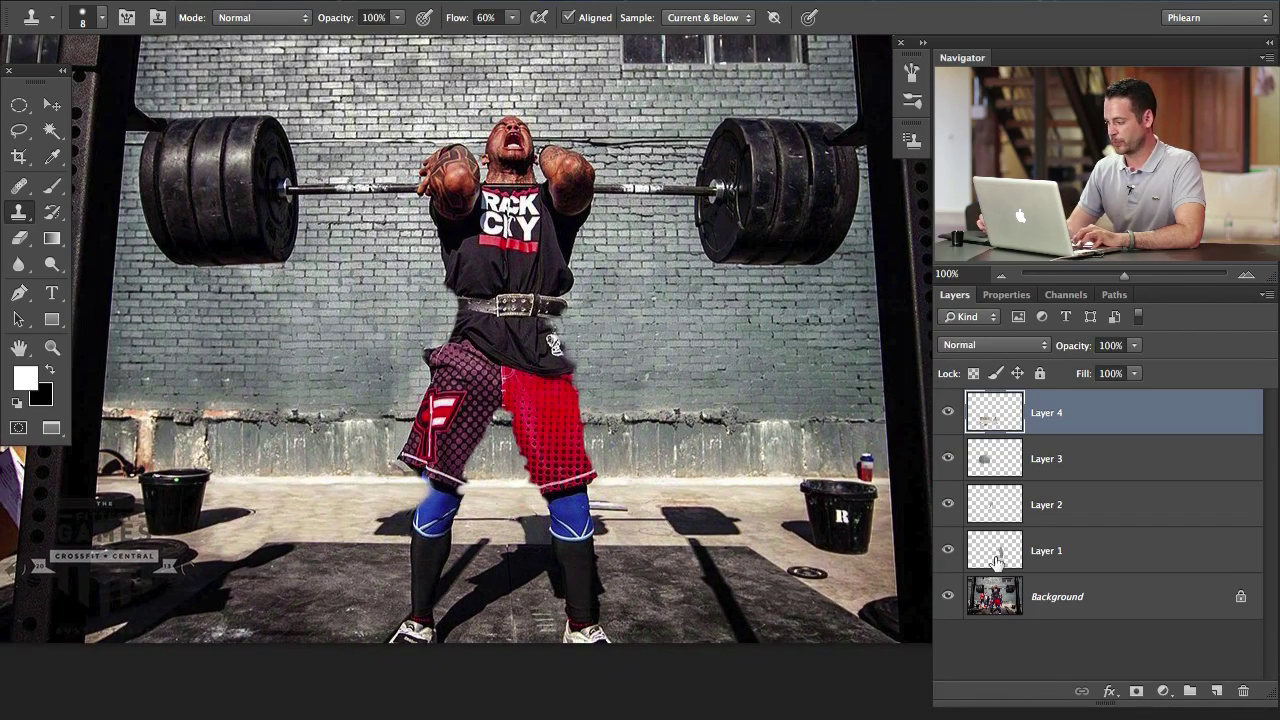
shift+click(1054, 563)
key(super+g)
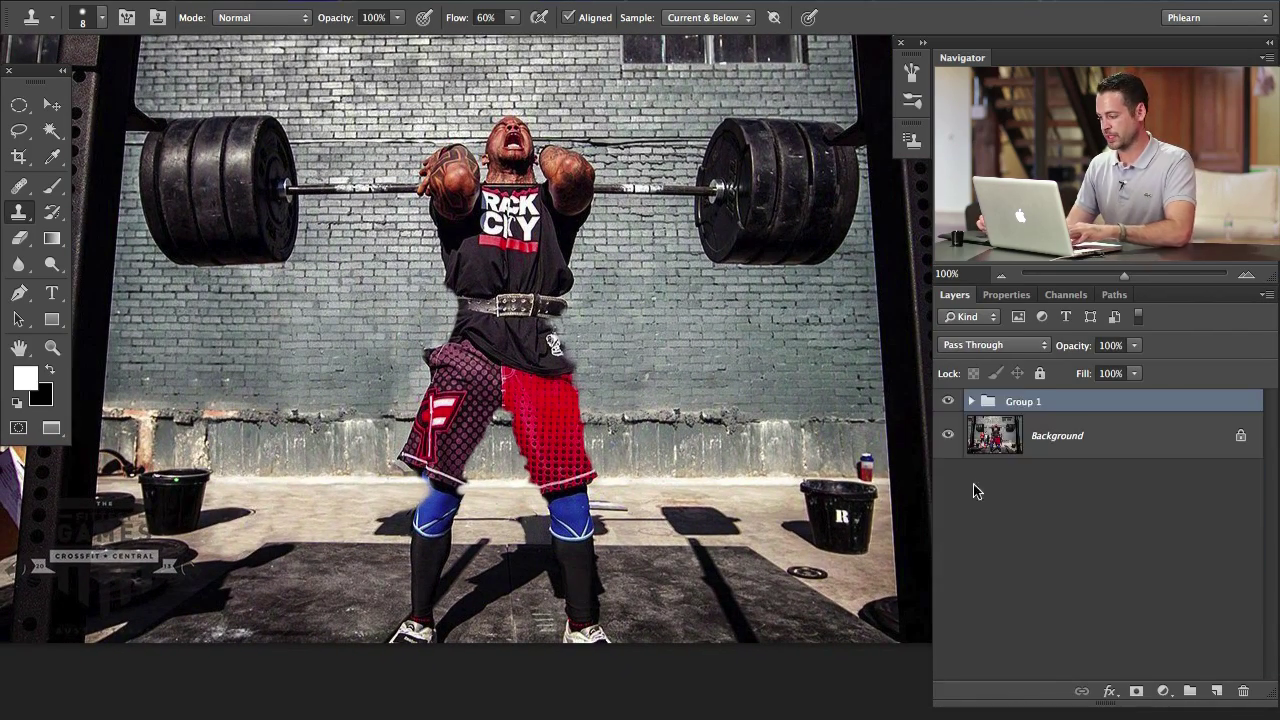
Compare the photo with and without the group of clone layers.
click(947, 404)
click(947, 404)
click(946, 406)
click(946, 410)
click(946, 412)
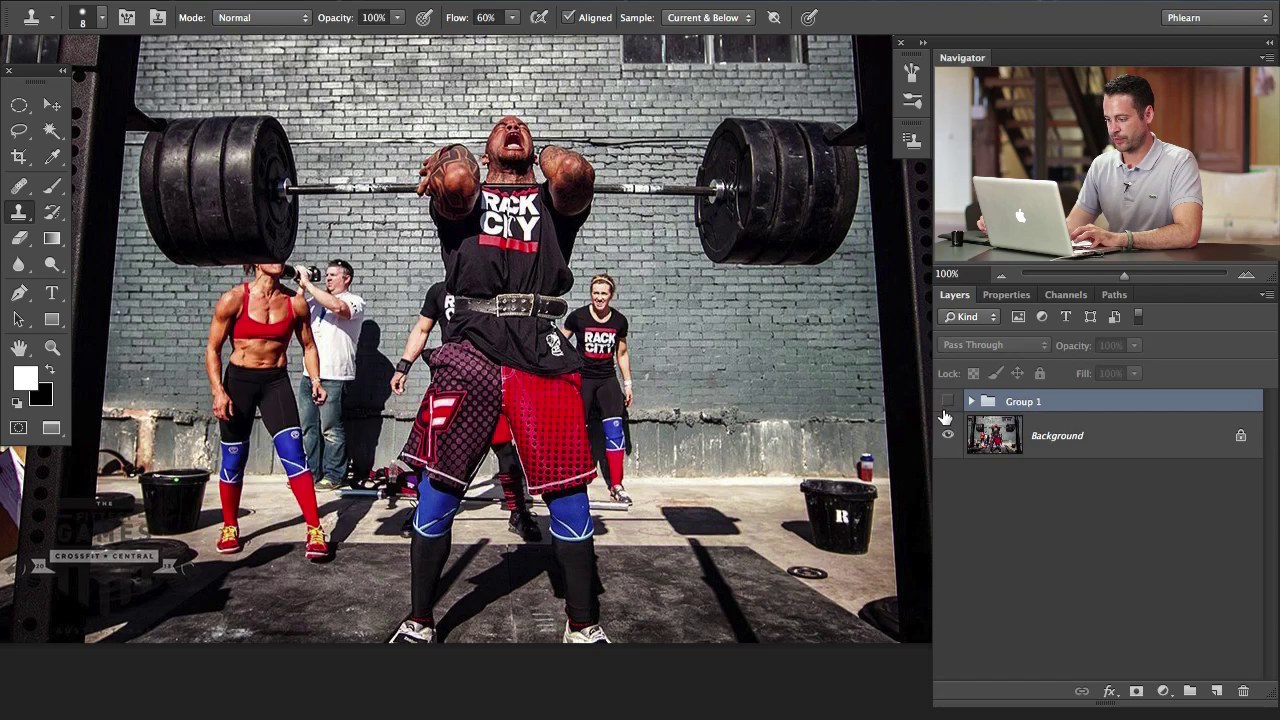
click(946, 432)
click(948, 440)
click(946, 408)
click(946, 408)
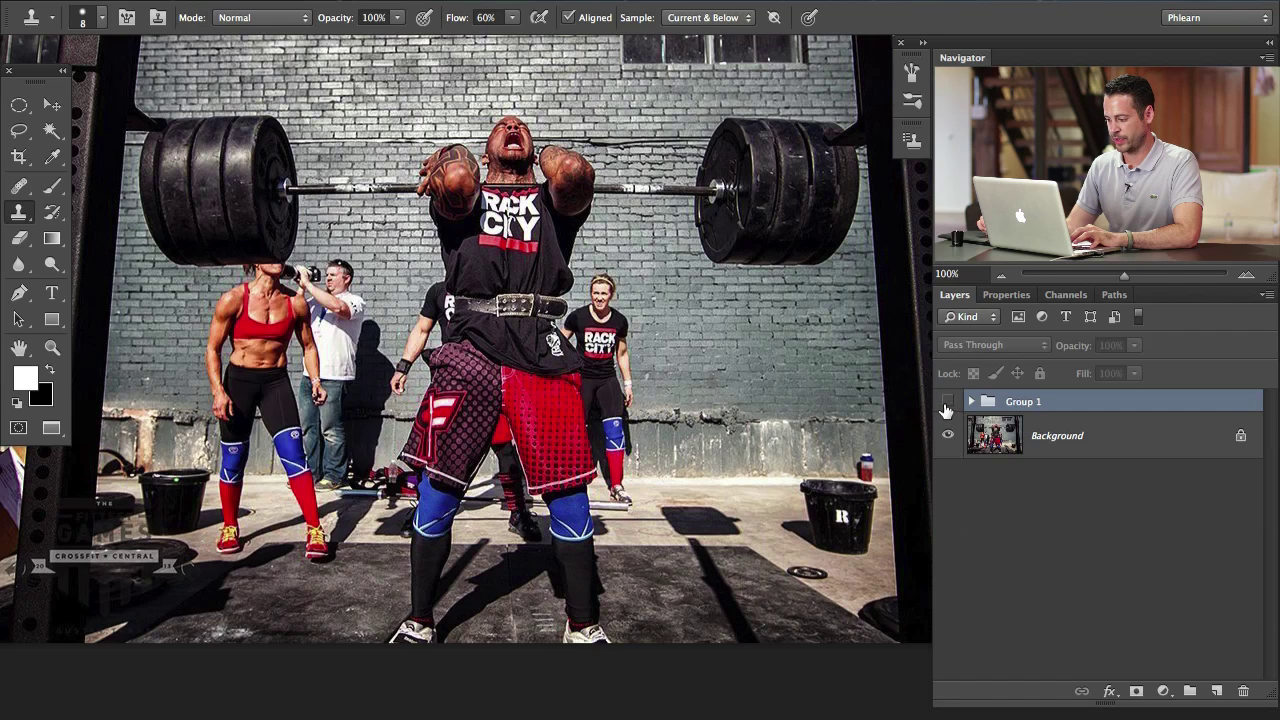
click(945, 410)
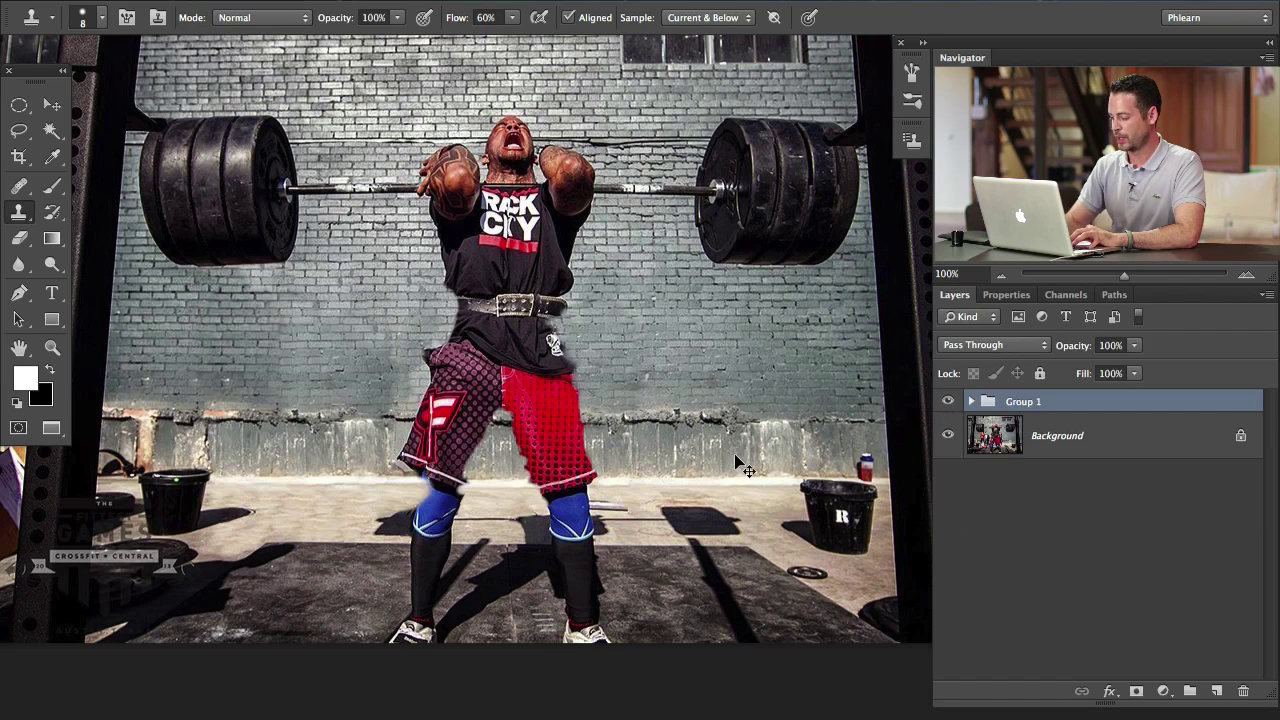
Hide the clone layer group to expose the weightlifter's original edges and activate the Lasso tool with 0 px feather.
scroll(740, 465, up, 2)
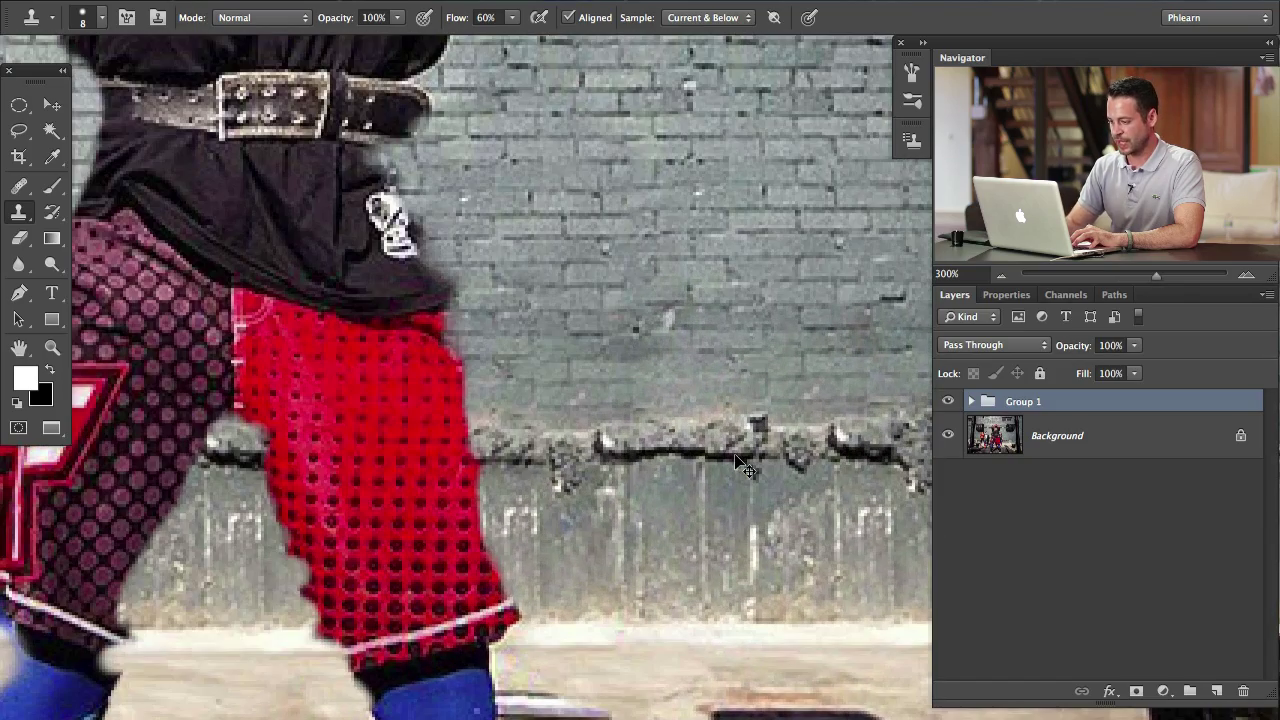
drag(257, 487, 499, 304)
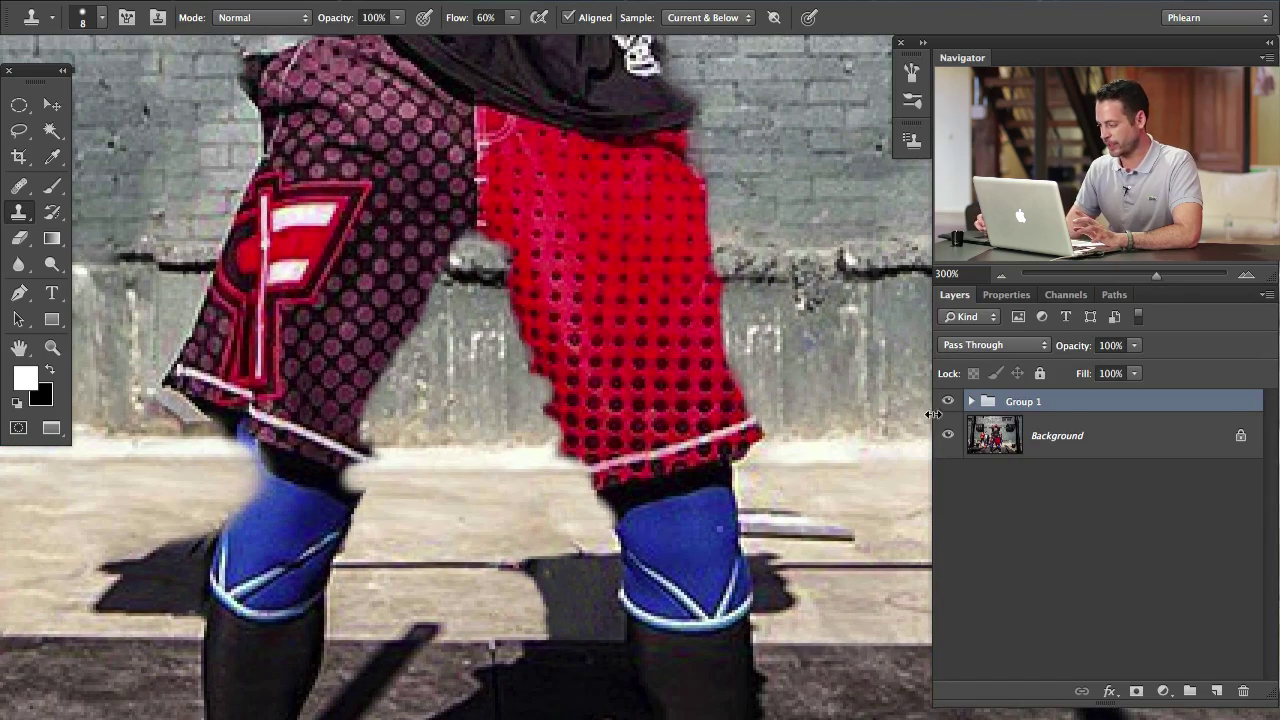
click(946, 404)
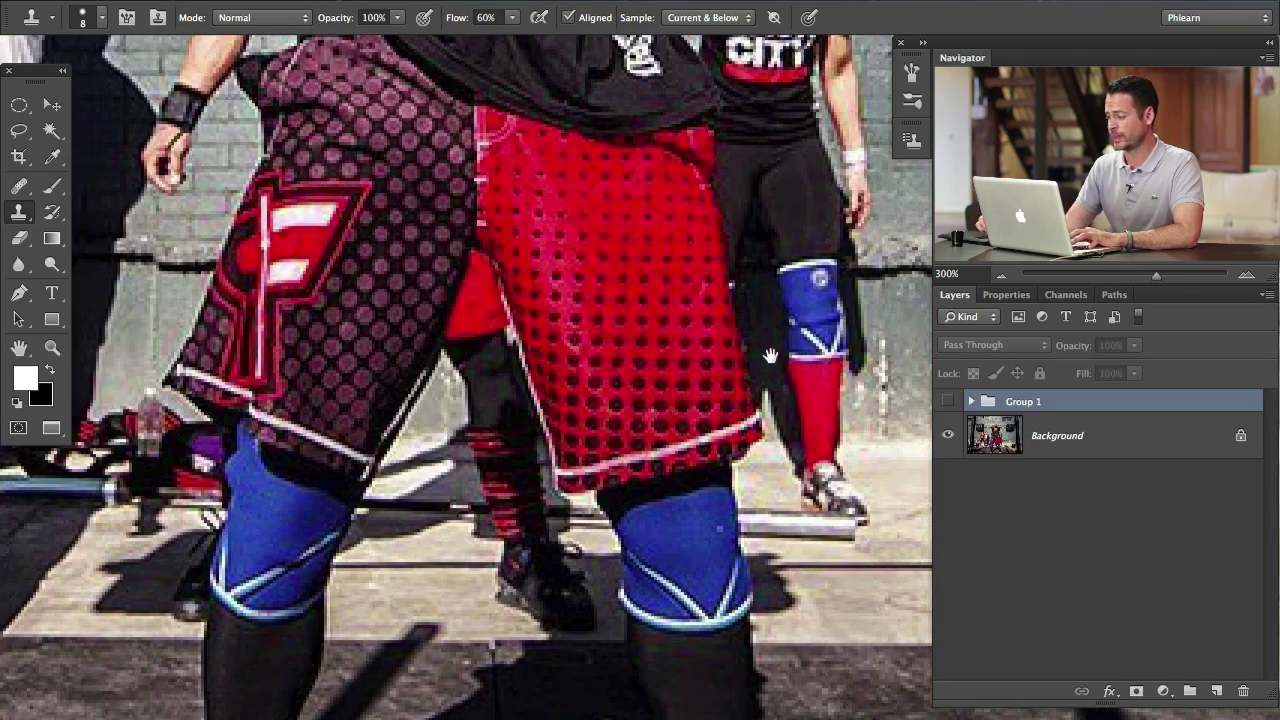
mouse_move(770, 356)
mouse_down()
mouse_move(698, 449)
mouse_move(655, 593)
mouse_up()
key(l)
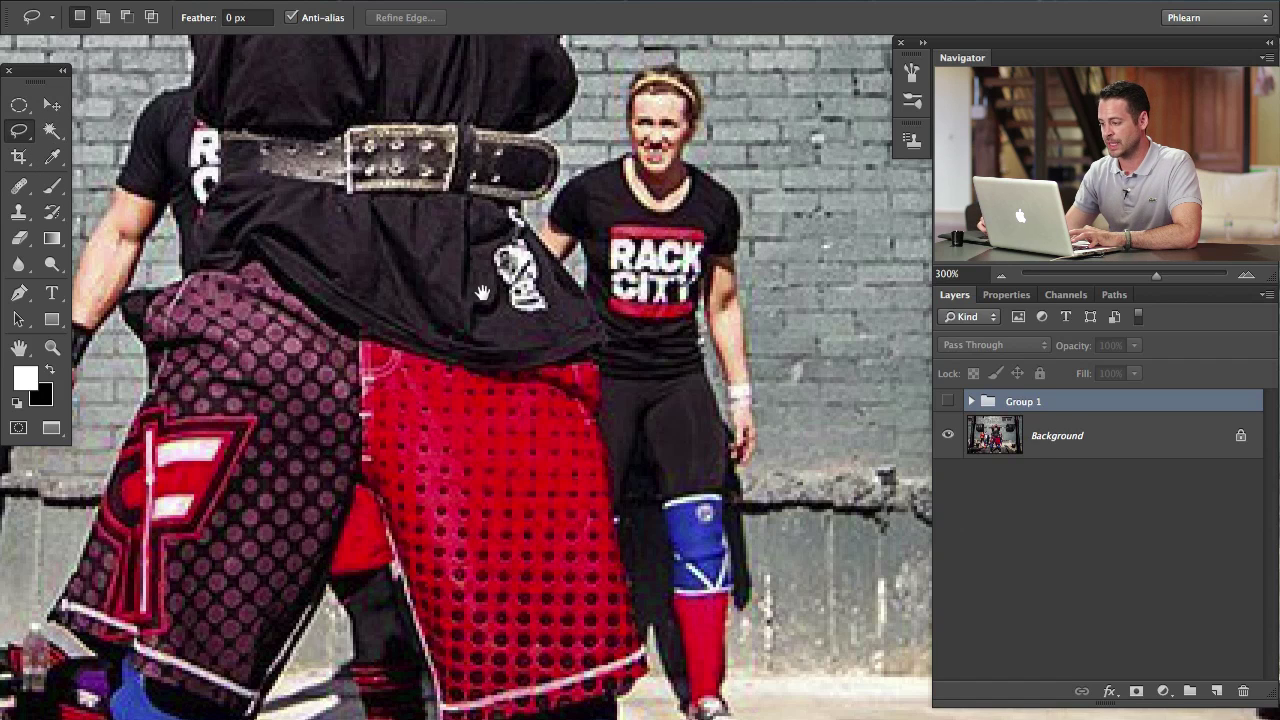
scroll(700, 335, up, 2)
click(948, 402)
click(945, 403)
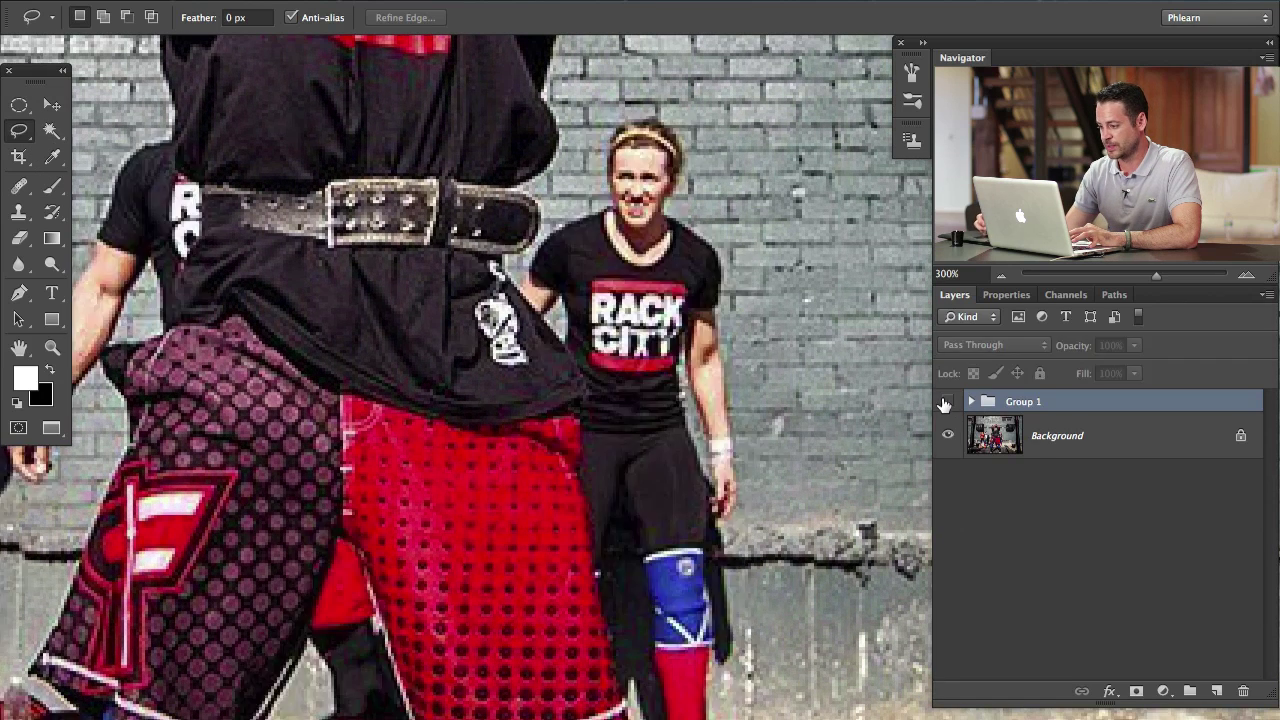
Trace a lasso outline down the weightlifter's shirt, belt and red shorts leg beside the woman, and around that leg's hem.
drag(528, 219, 576, 247)
drag(626, 583, 628, 635)
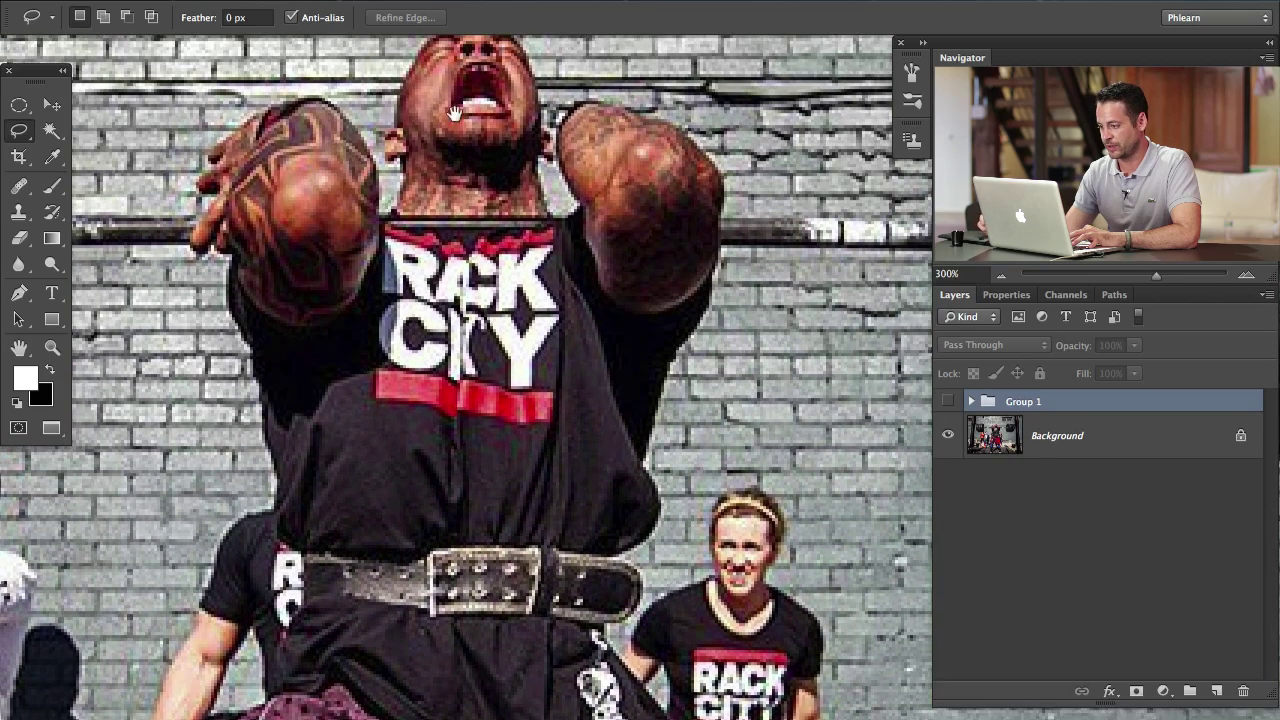
mouse_move(616, 448)
mouse_down()
mouse_move(497, 153)
mouse_move(523, 172)
mouse_move(532, 242)
mouse_up()
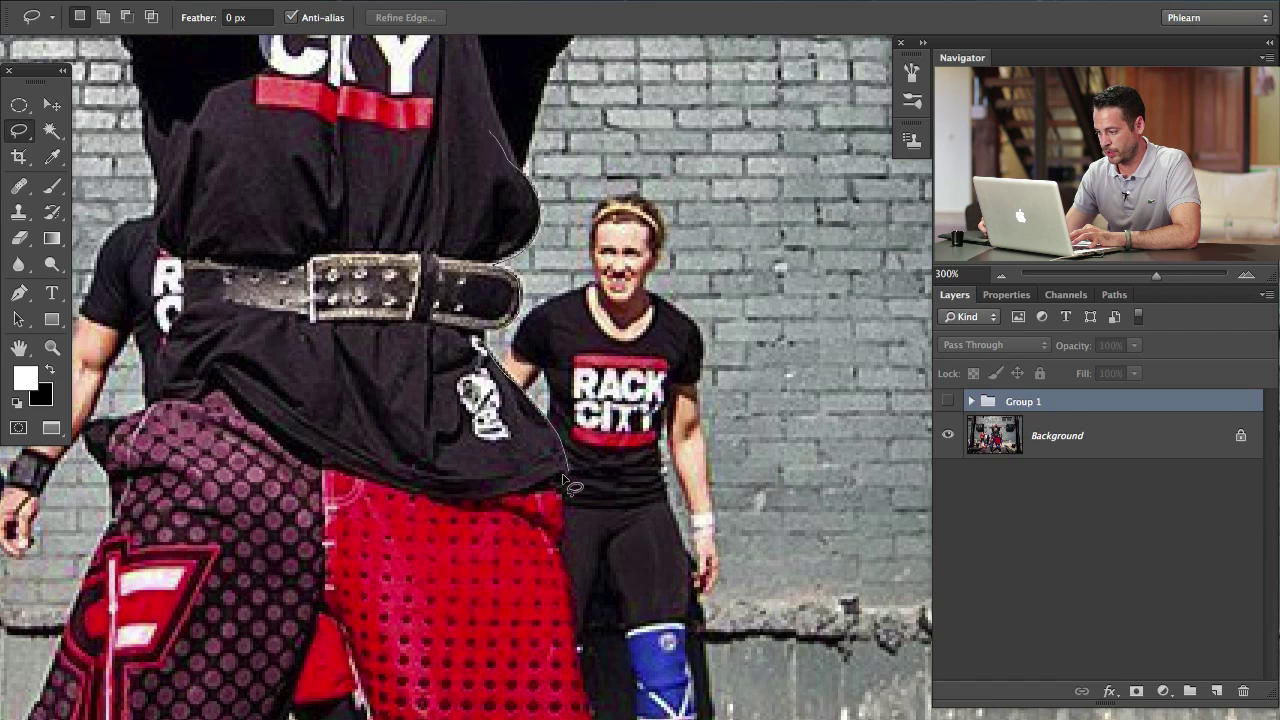
drag(565, 485, 530, 262)
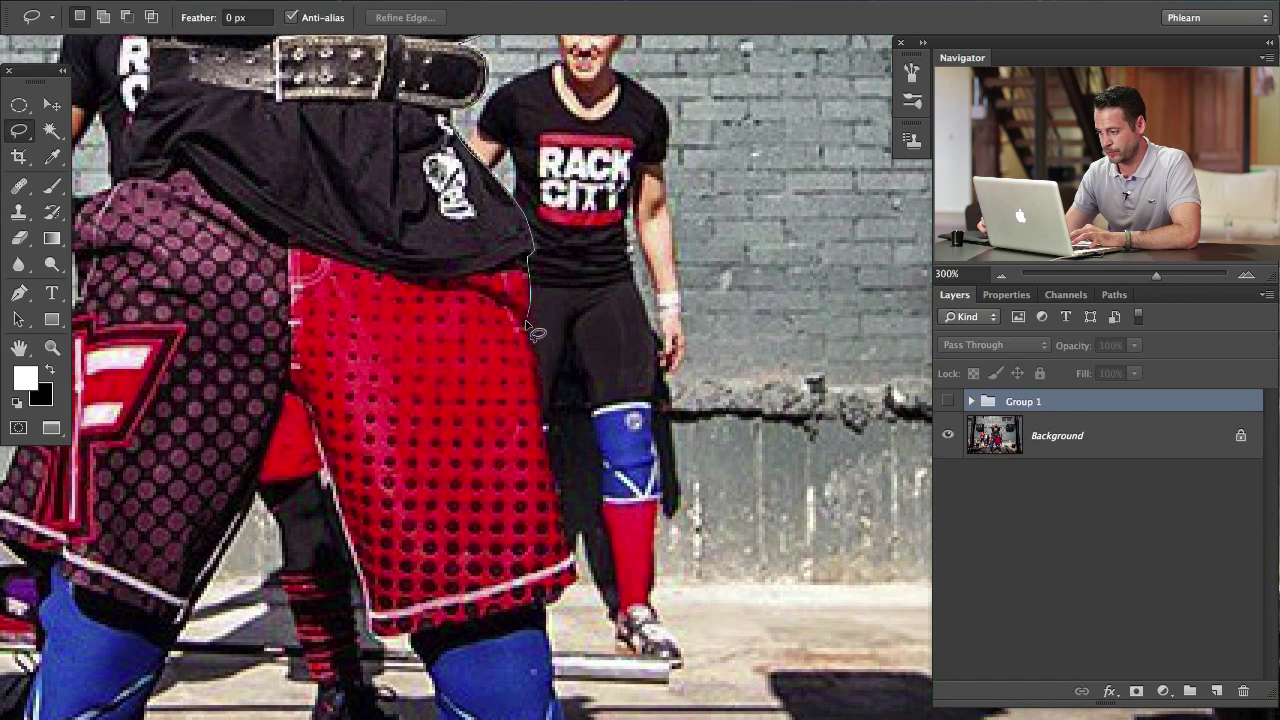
drag(535, 343, 505, 213)
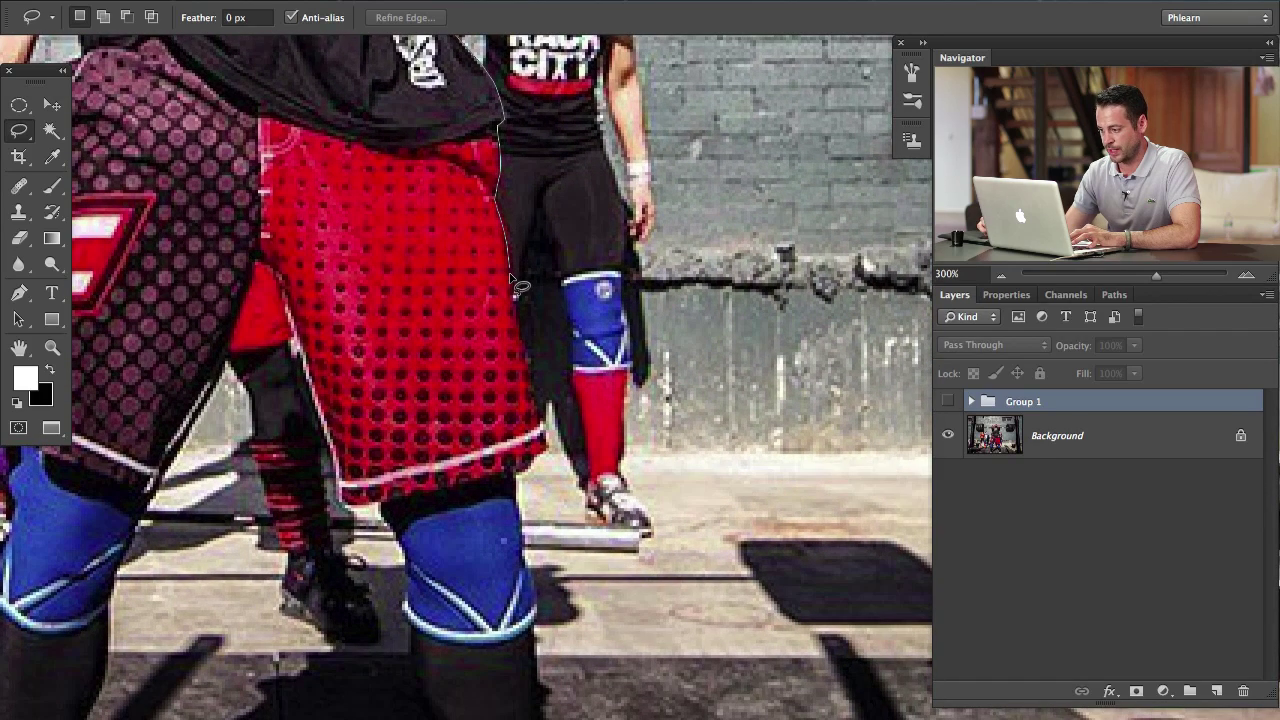
drag(511, 278, 522, 363)
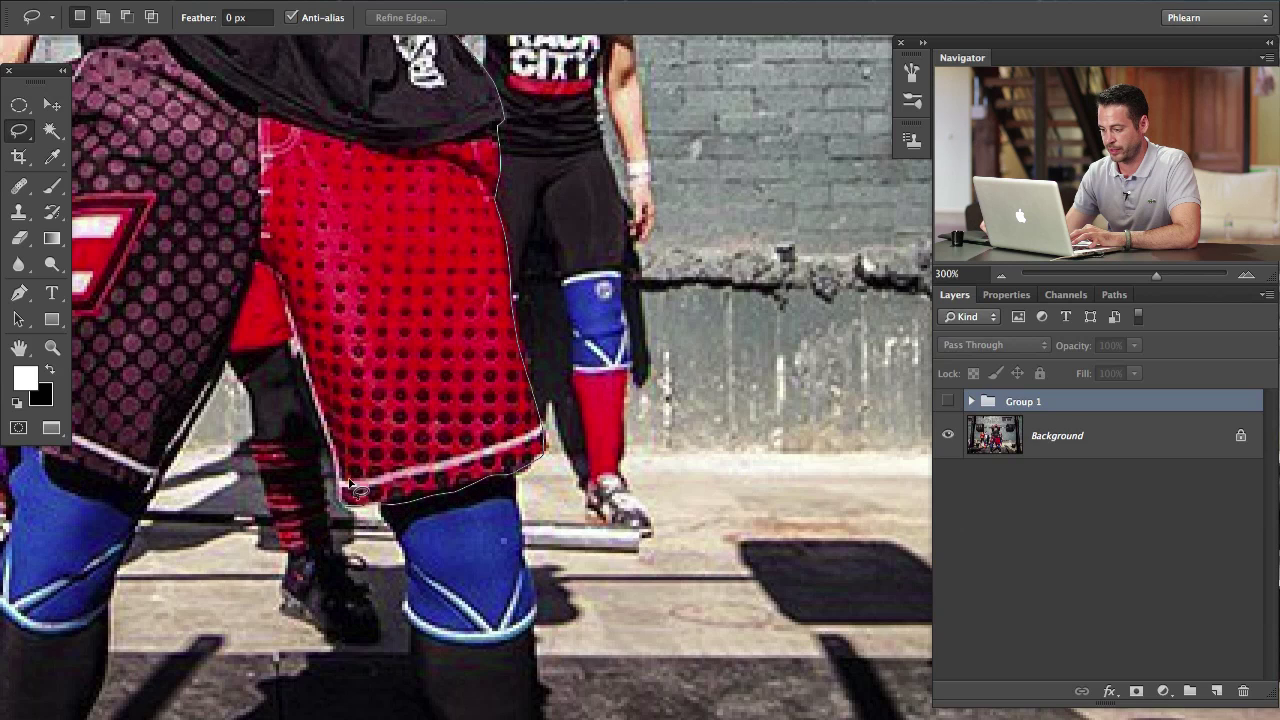
mouse_move(350, 483)
mouse_down()
mouse_move(376, 403)
mouse_move(353, 361)
mouse_up()
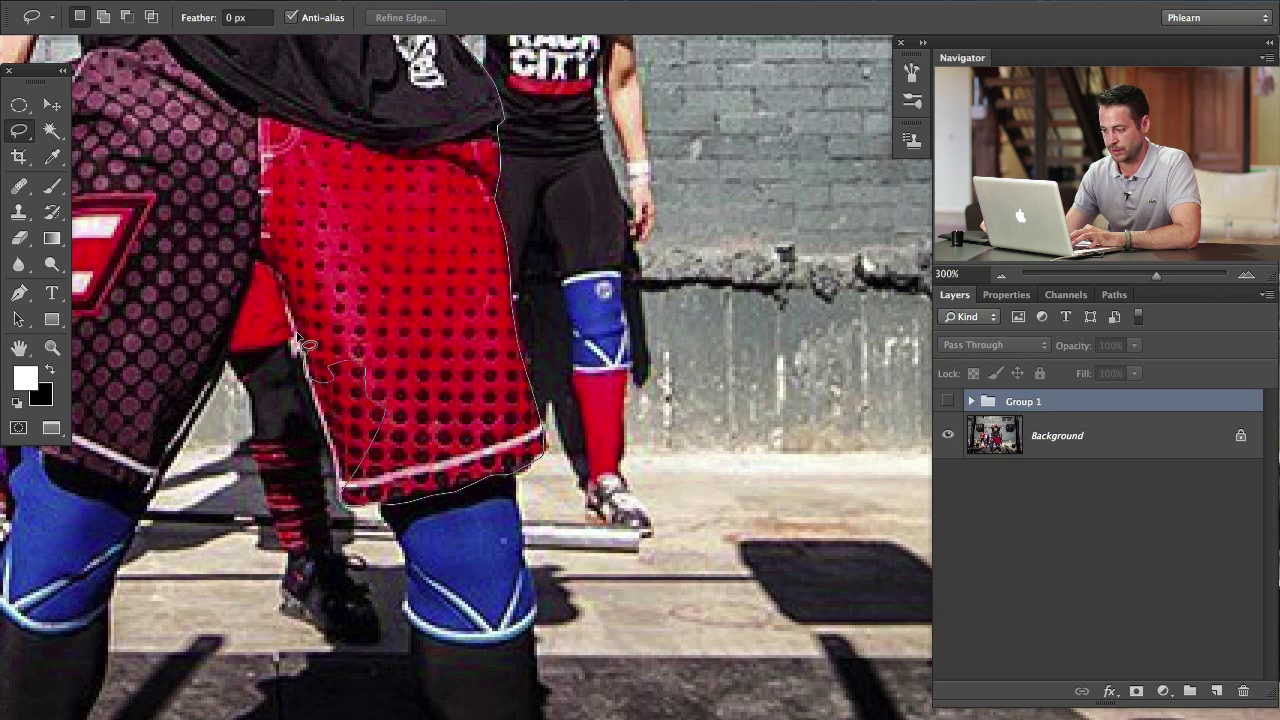
Continue the lasso outline around the dark shorts leg and up the other side of the shirt, closing the selection across the torso.
mouse_move(257, 258)
mouse_down()
mouse_move(561, 233)
mouse_move(530, 345)
mouse_up()
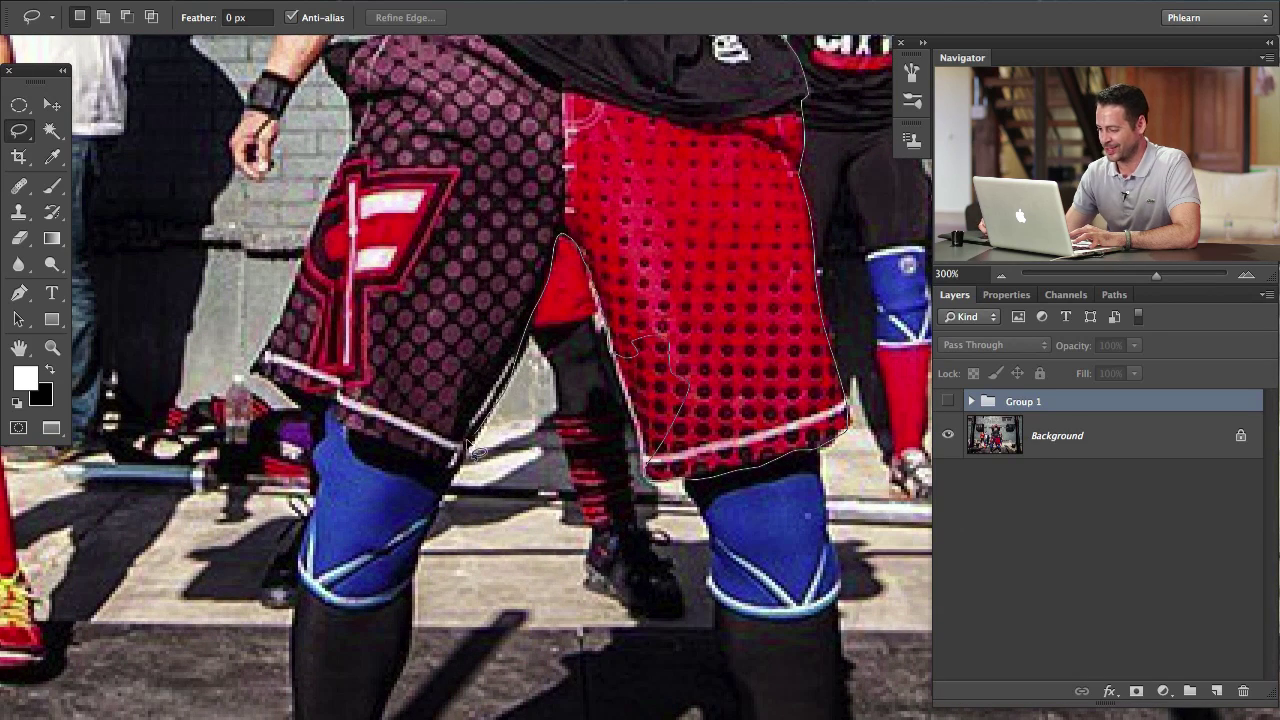
mouse_move(445, 480)
mouse_down()
mouse_move(334, 453)
mouse_move(322, 527)
mouse_up()
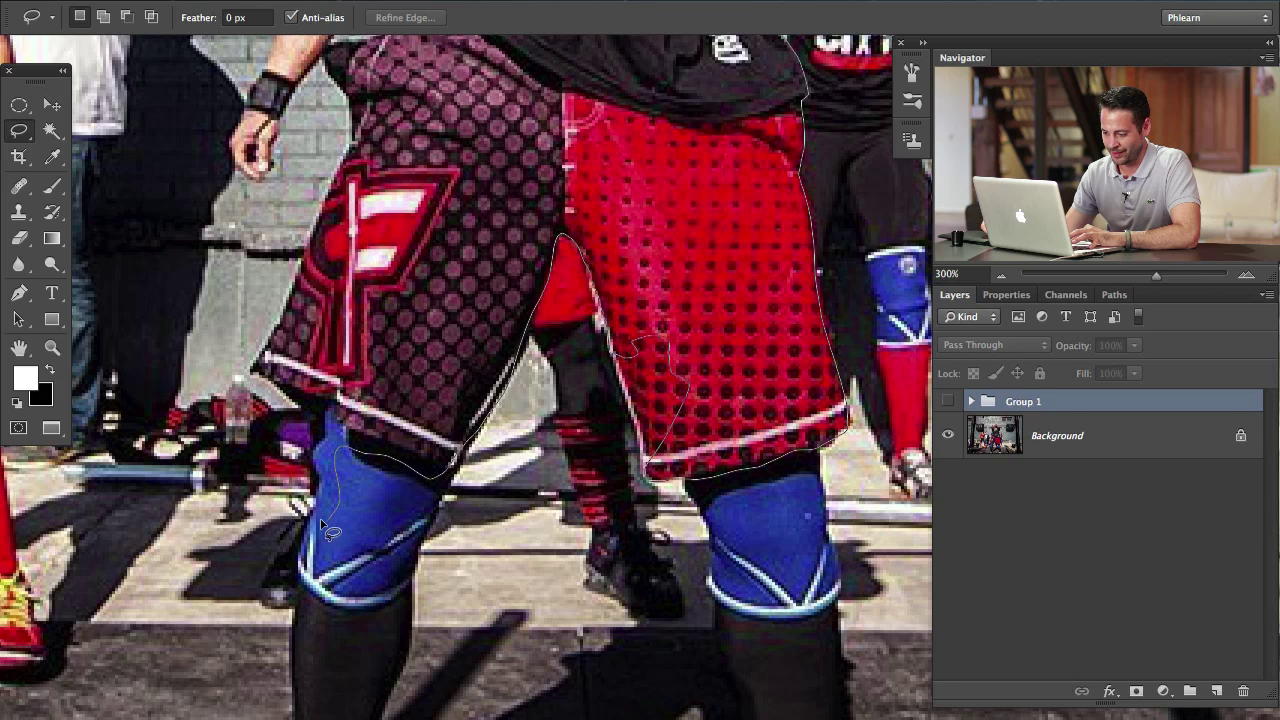
drag(317, 419, 392, 485)
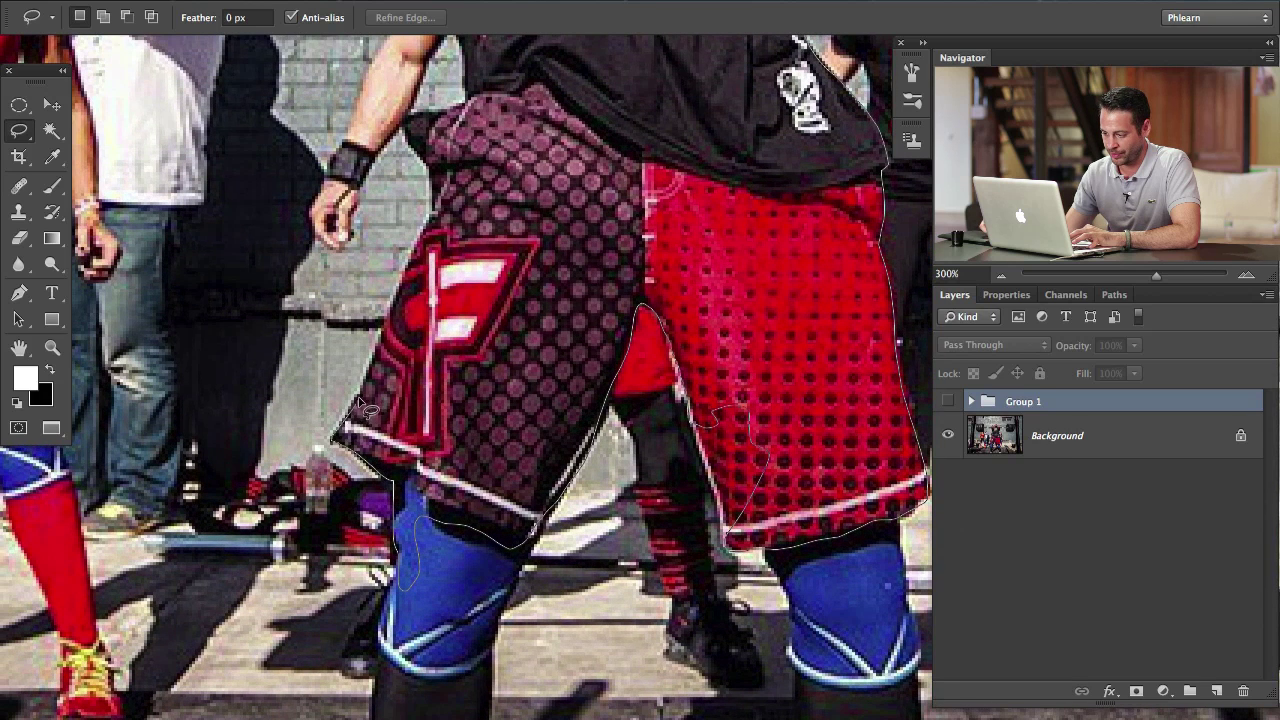
drag(395, 333, 418, 430)
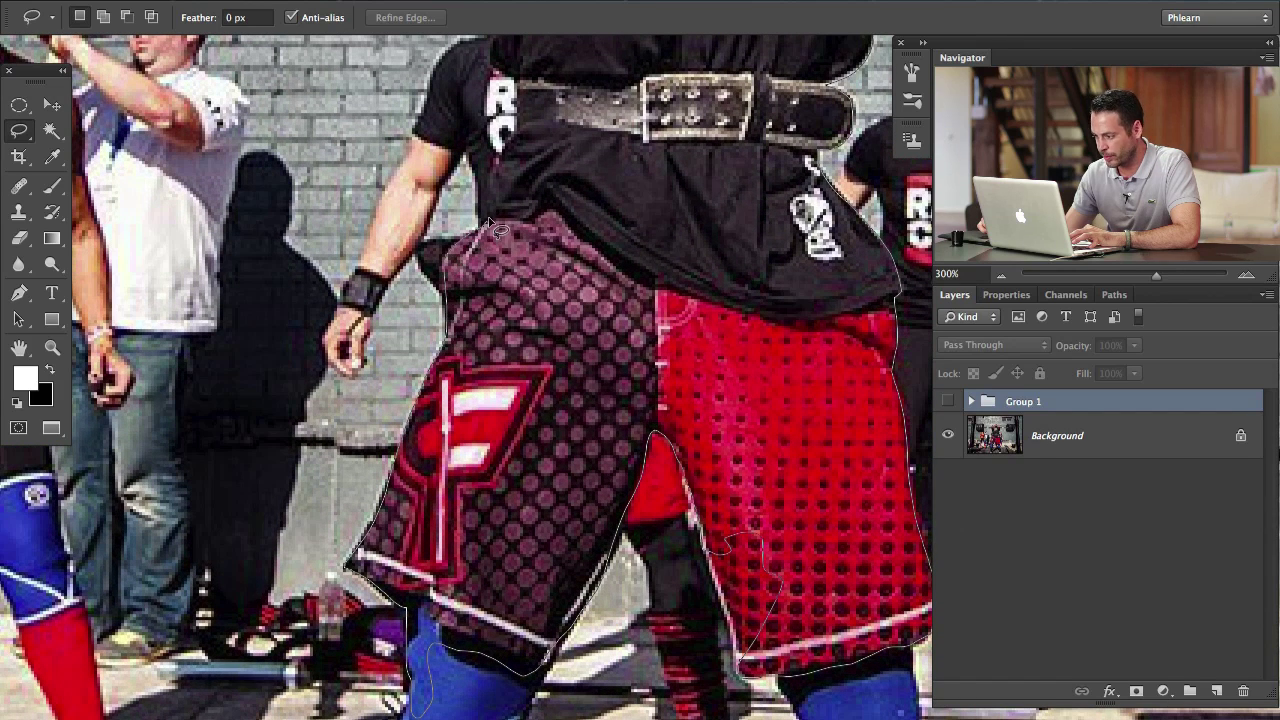
drag(492, 220, 508, 298)
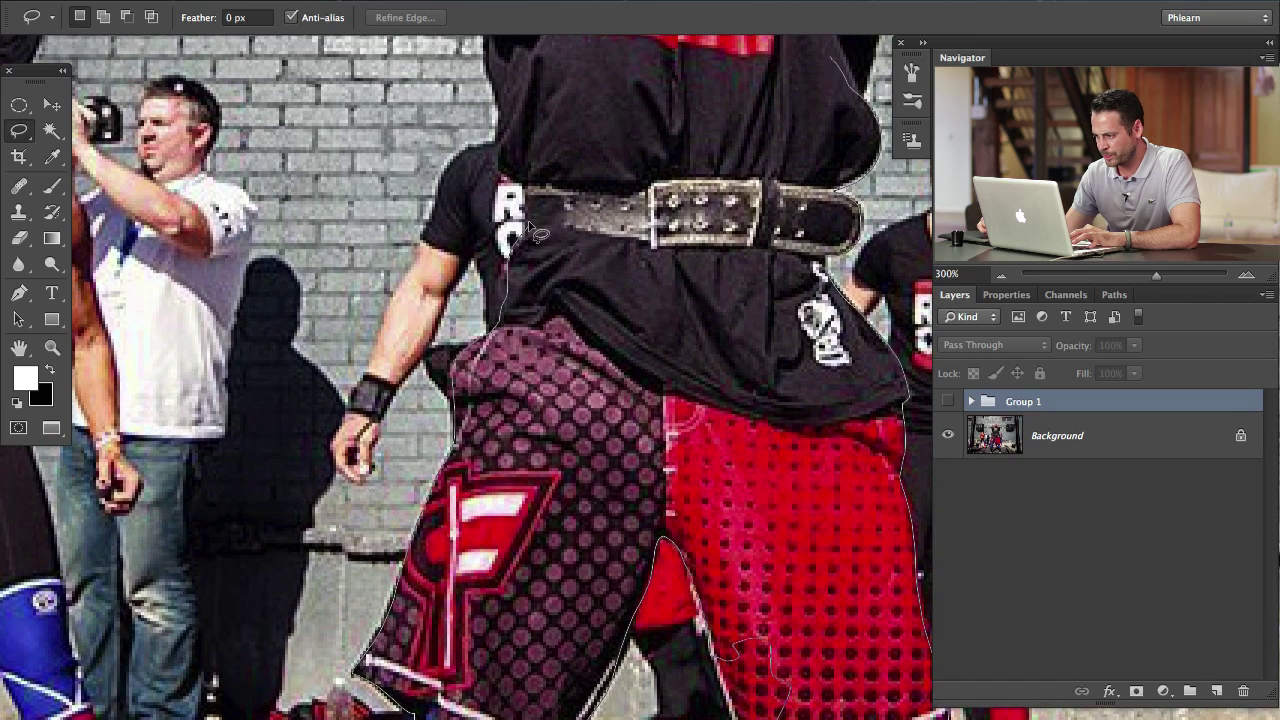
drag(533, 200, 523, 438)
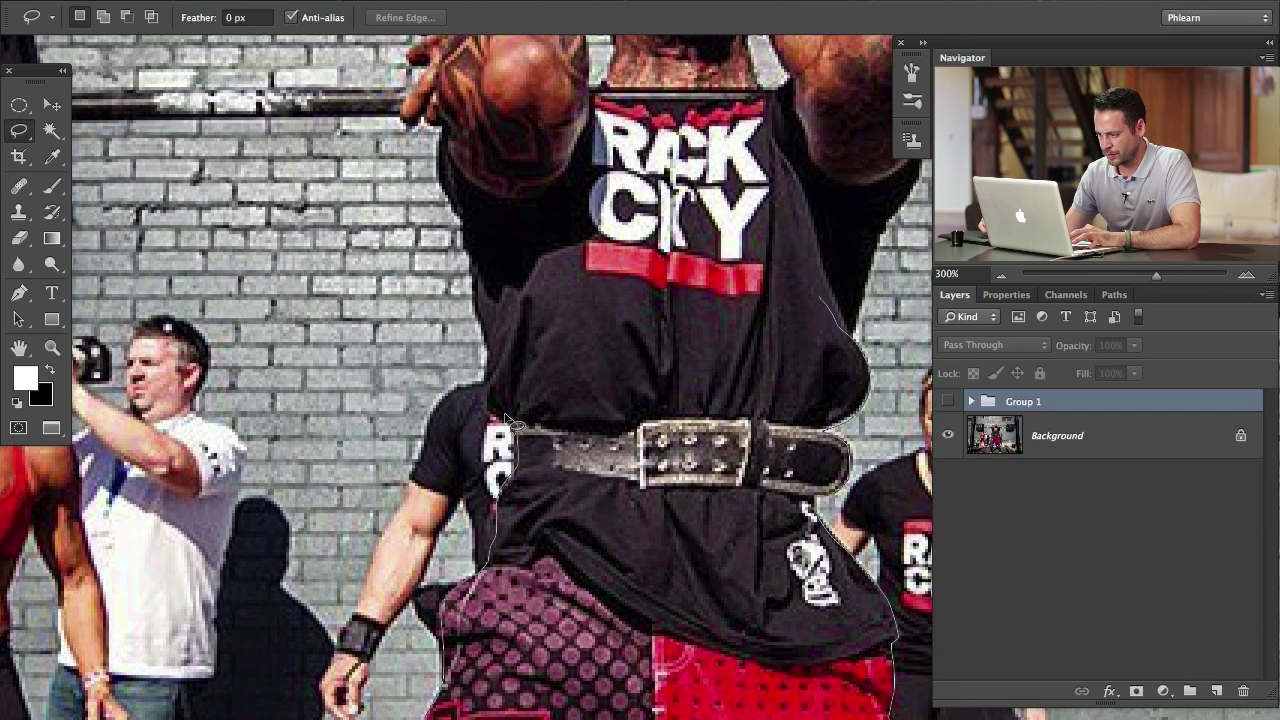
mouse_move(477, 312)
mouse_down()
mouse_move(479, 235)
mouse_move(690, 192)
mouse_move(546, 149)
mouse_move(676, 252)
mouse_up()
drag(664, 593, 593, 293)
scroll(592, 292, down, 2)
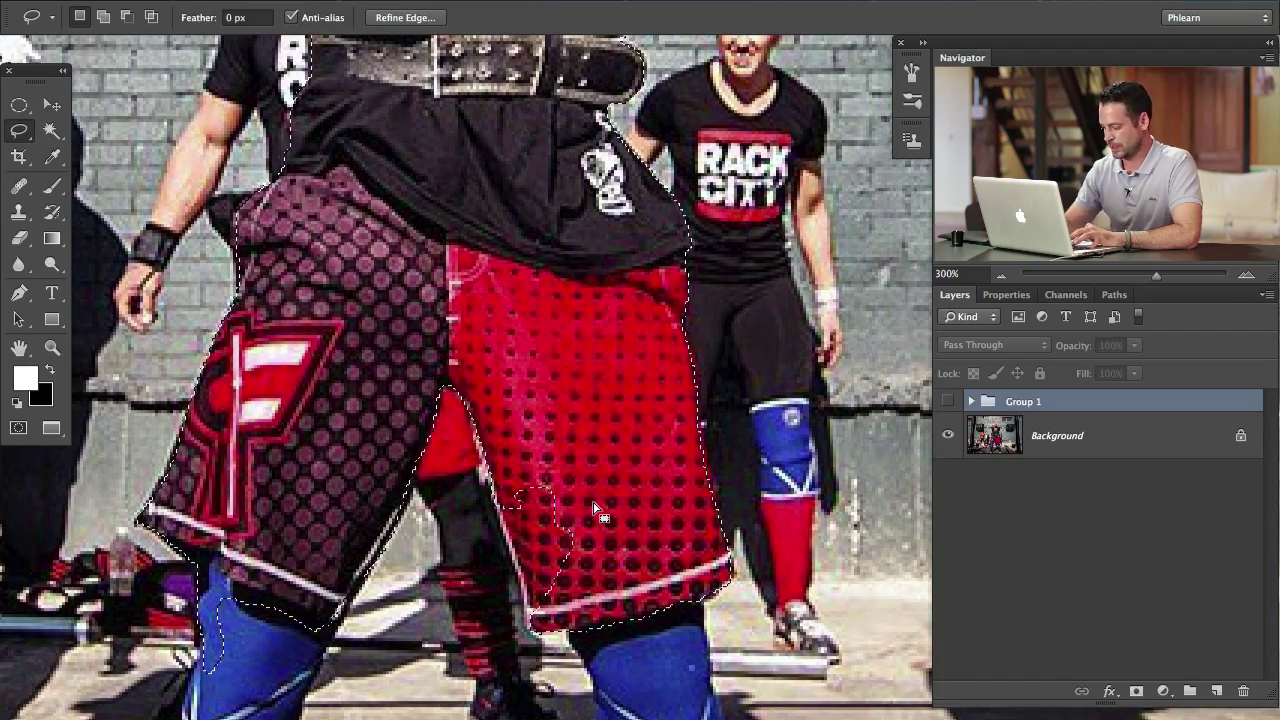
Add the missed strip along the red shorts leg's inner edge to the lasso selection.
key(super+plus)
scroll(504, 366, down, 5)
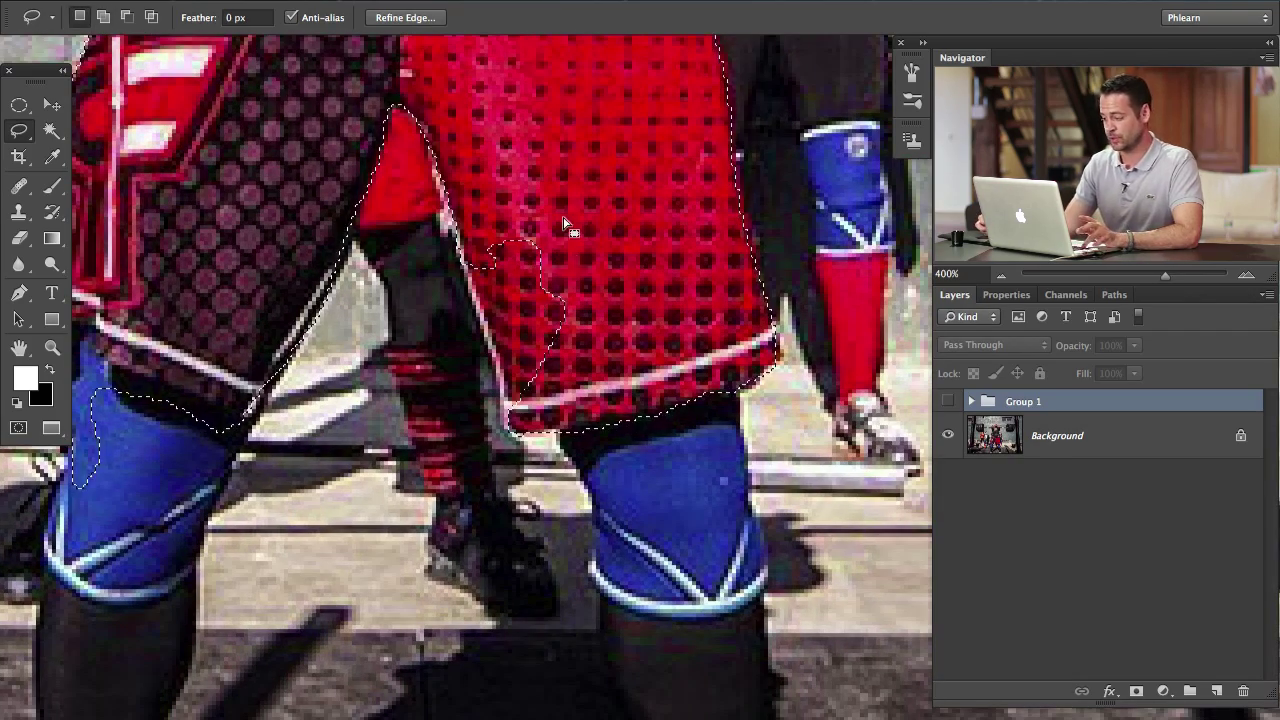
mouse_move(571, 222)
mouse_down()
mouse_move(563, 200)
mouse_move(502, 172)
mouse_move(466, 212)
mouse_up()
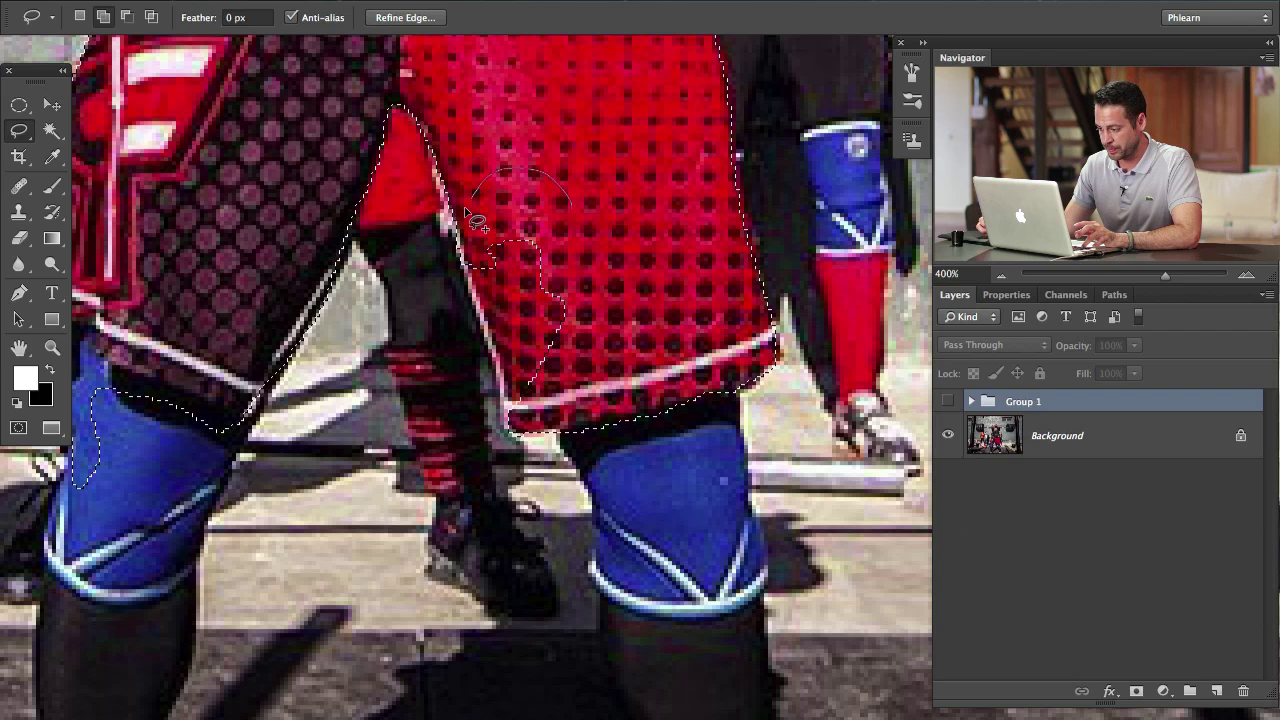
drag(480, 293, 487, 333)
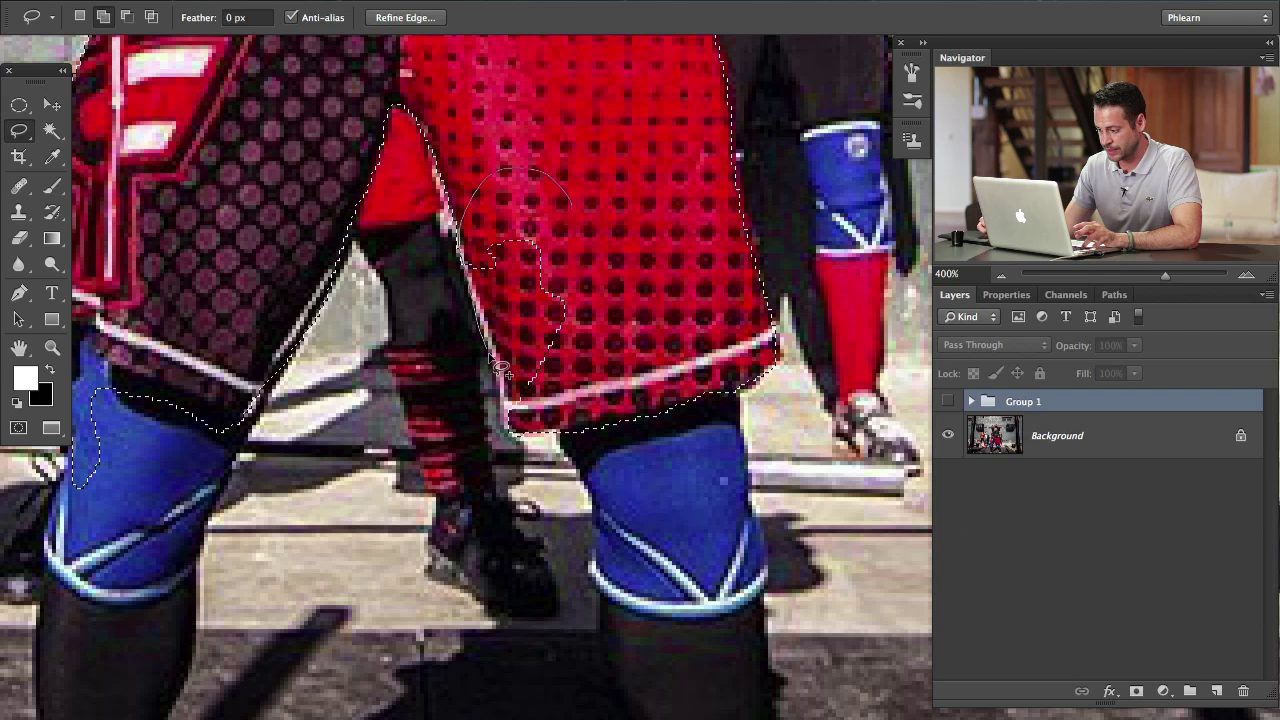
drag(618, 286, 590, 178)
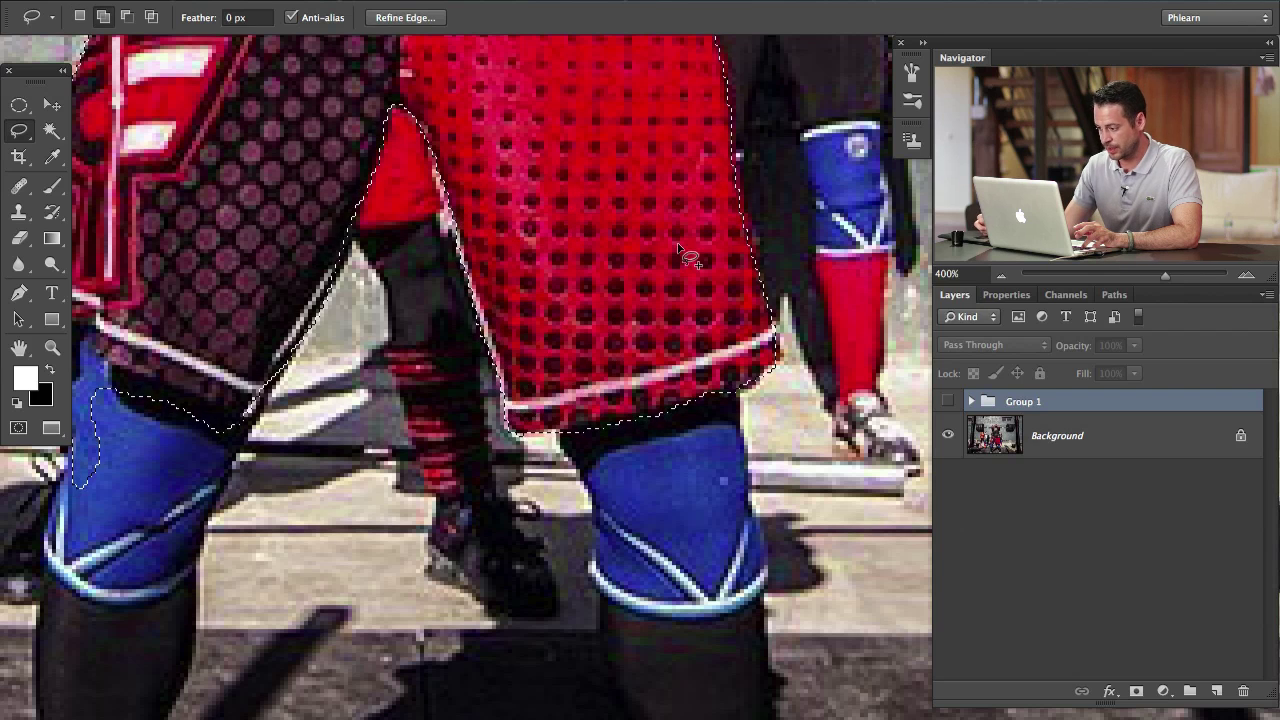
Add an area beyond the red shorts' outer edge to the selection, and subtract it again along the edge.
drag(726, 289, 538, 297)
drag(515, 214, 615, 334)
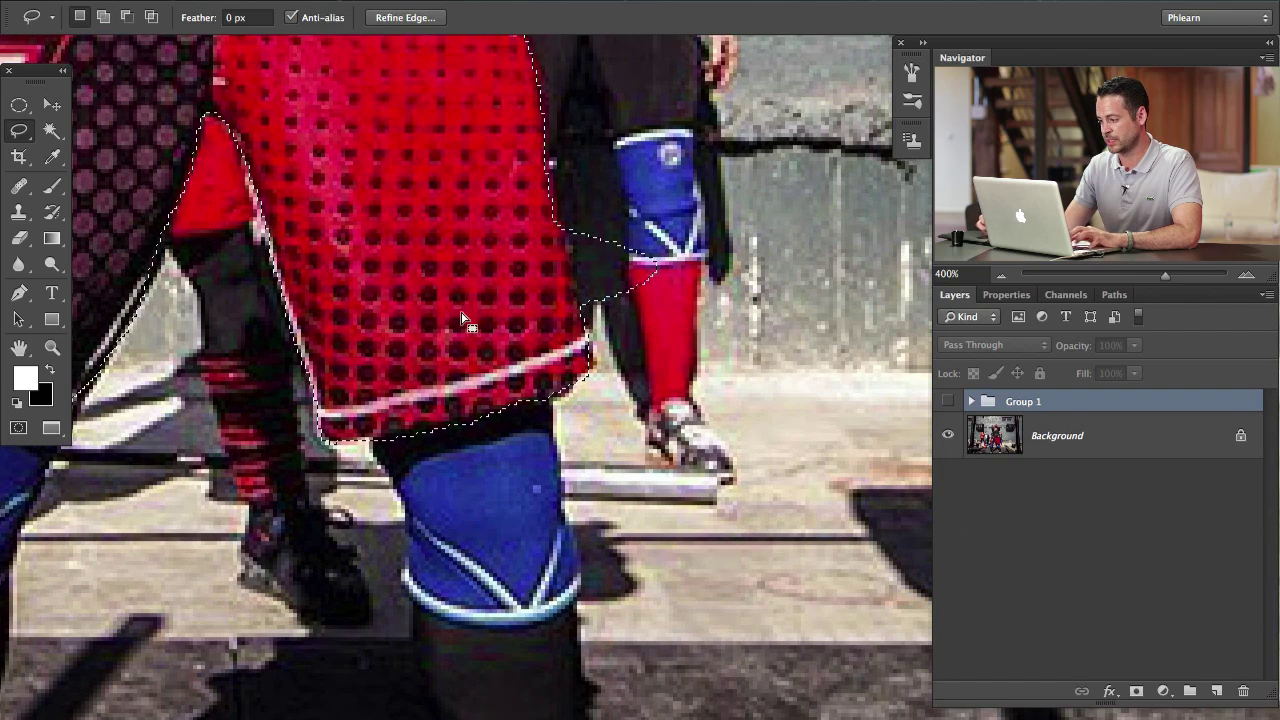
drag(436, 164, 360, 239)
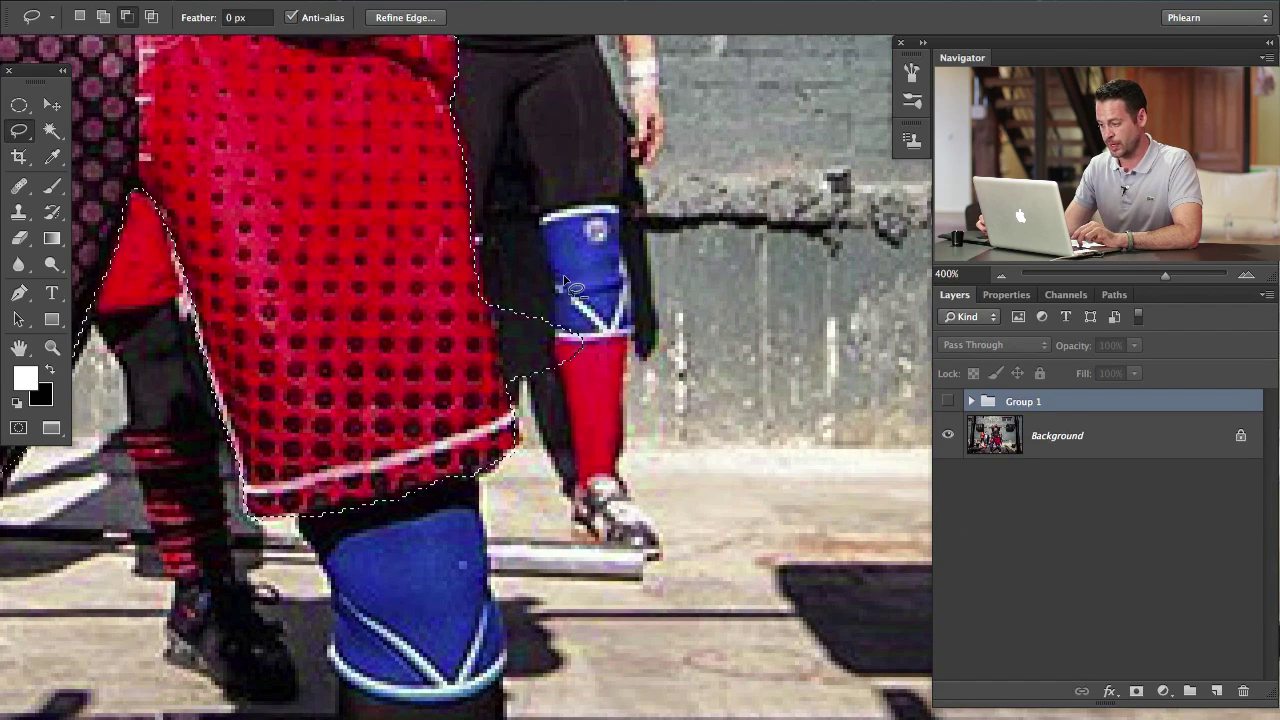
mouse_move(600, 270)
mouse_down()
mouse_move(584, 222)
mouse_move(539, 193)
mouse_move(501, 222)
mouse_move(490, 292)
mouse_up()
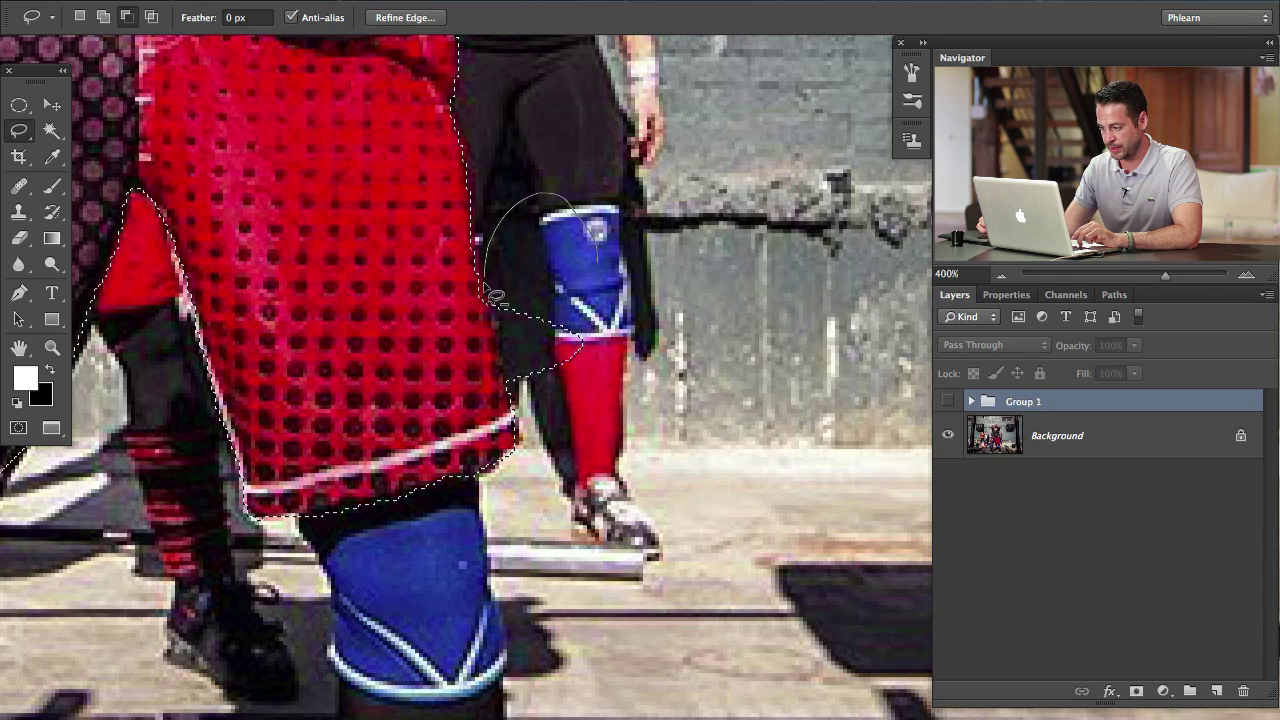
drag(516, 398, 566, 432)
Show Group 1 and add a layer mask to it from the selection.
key(super+minus)
key(super+minus)
key(super+minus)
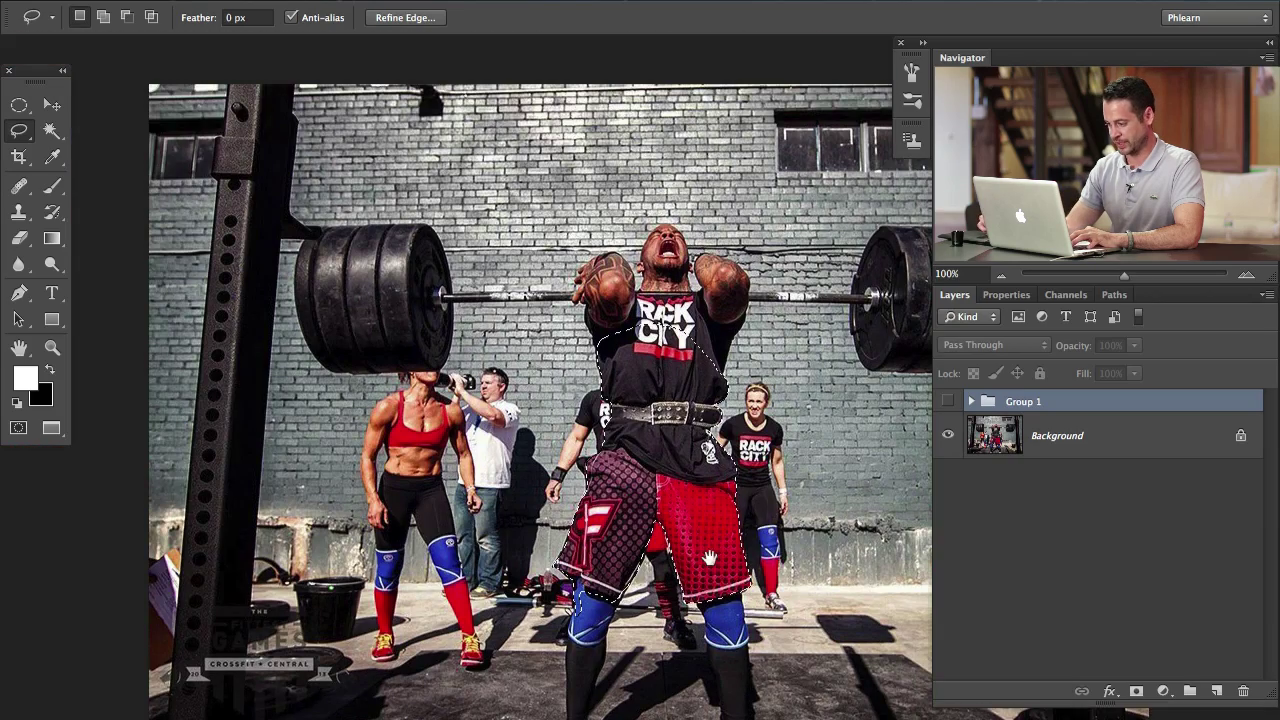
drag(708, 557, 551, 420)
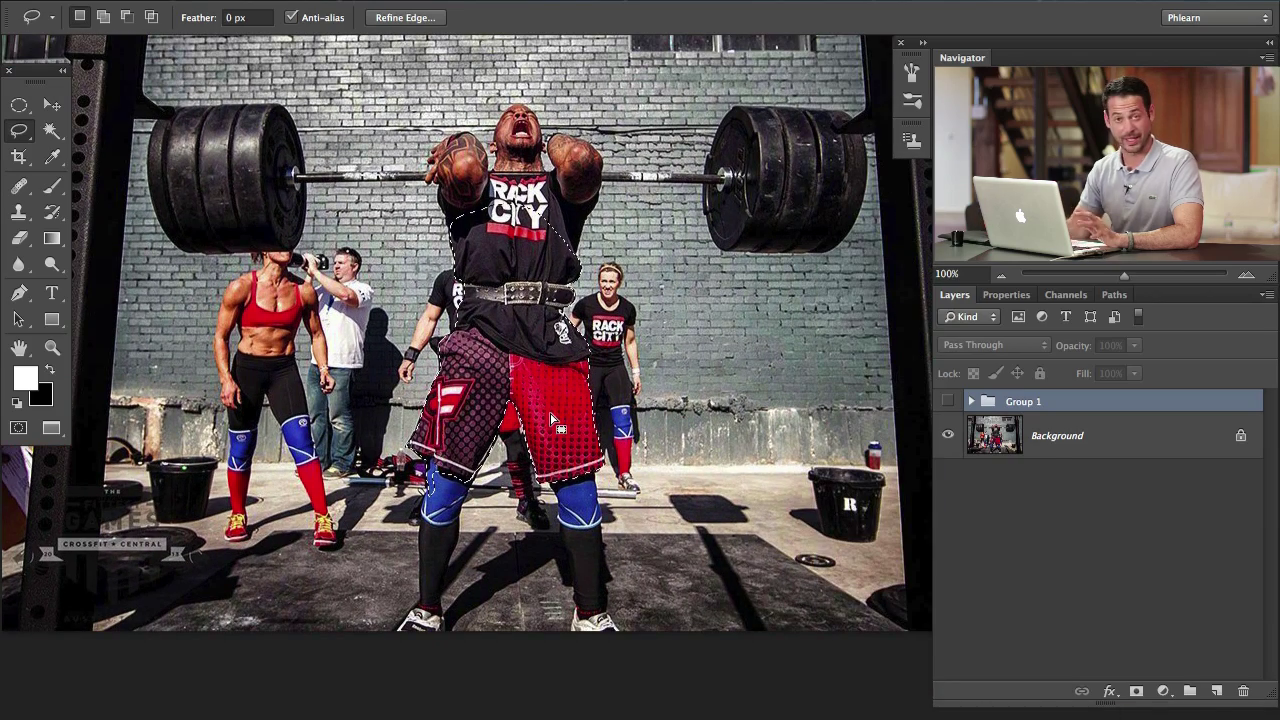
click(947, 401)
click(1137, 691)
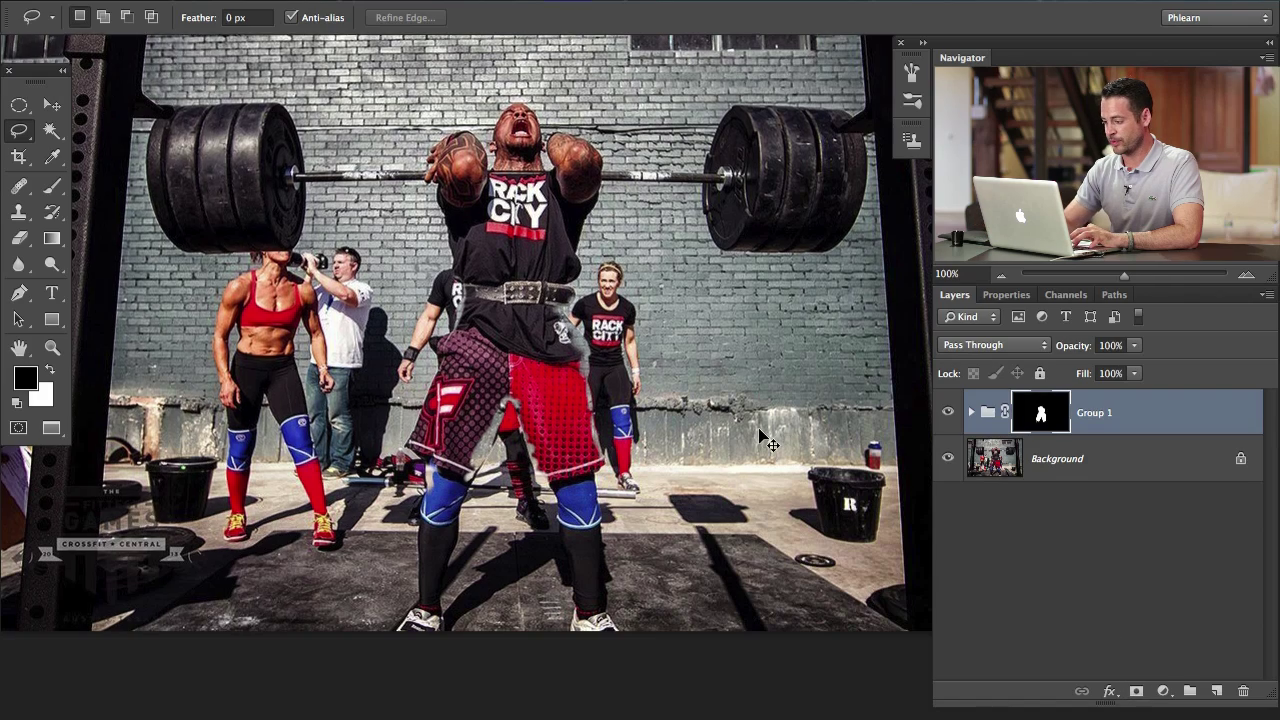
Invert Group 1's layer mask so the clone layers are hidden over the weightlifter's shirt and shorts.
key(super+plus)
drag(567, 407, 663, 364)
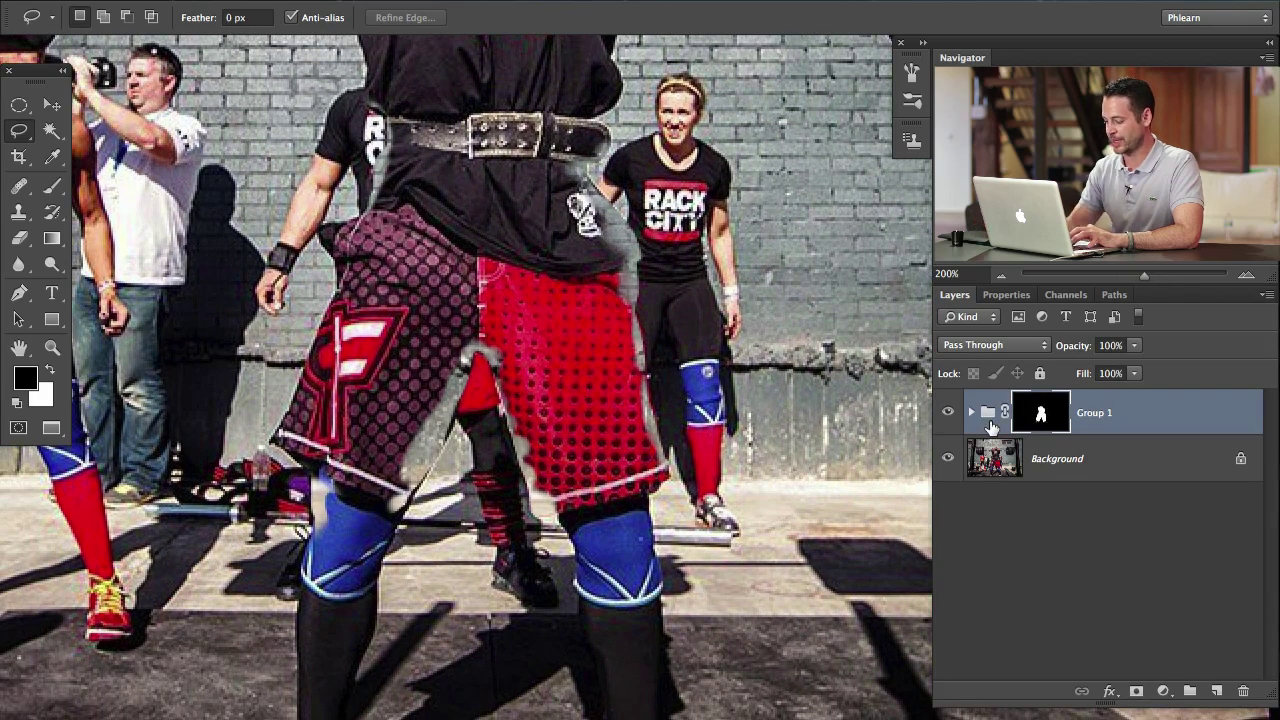
key(ctrl+i)
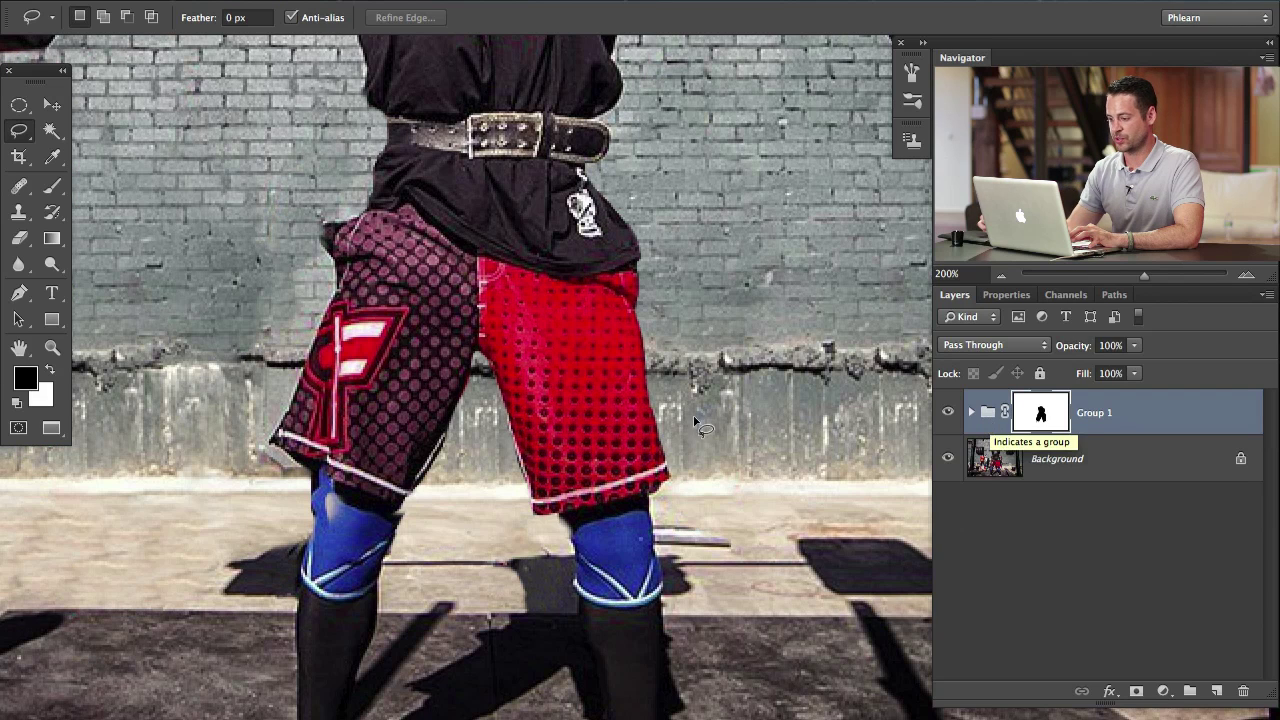
Compare the photo with and without the masked Group 1, checking the edges around the shirt, shorts and knee sleeves.
click(948, 414)
click(948, 414)
click(948, 414)
click(948, 420)
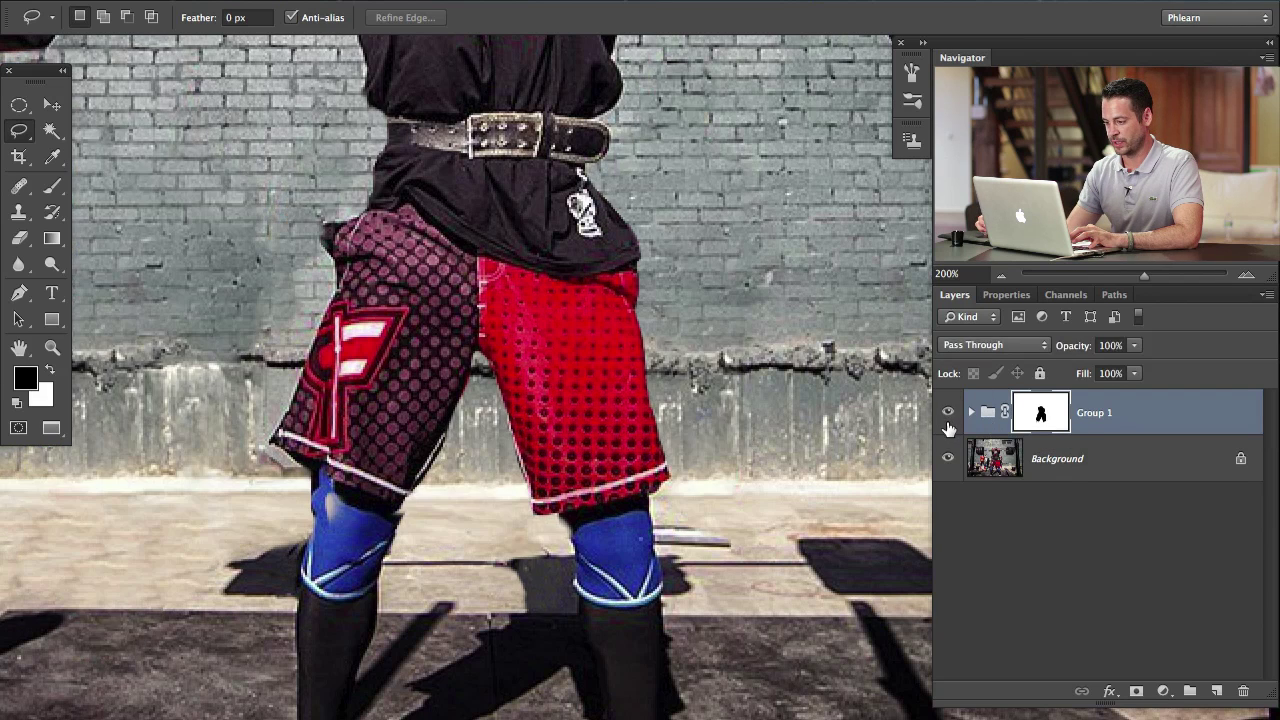
click(948, 428)
click(948, 432)
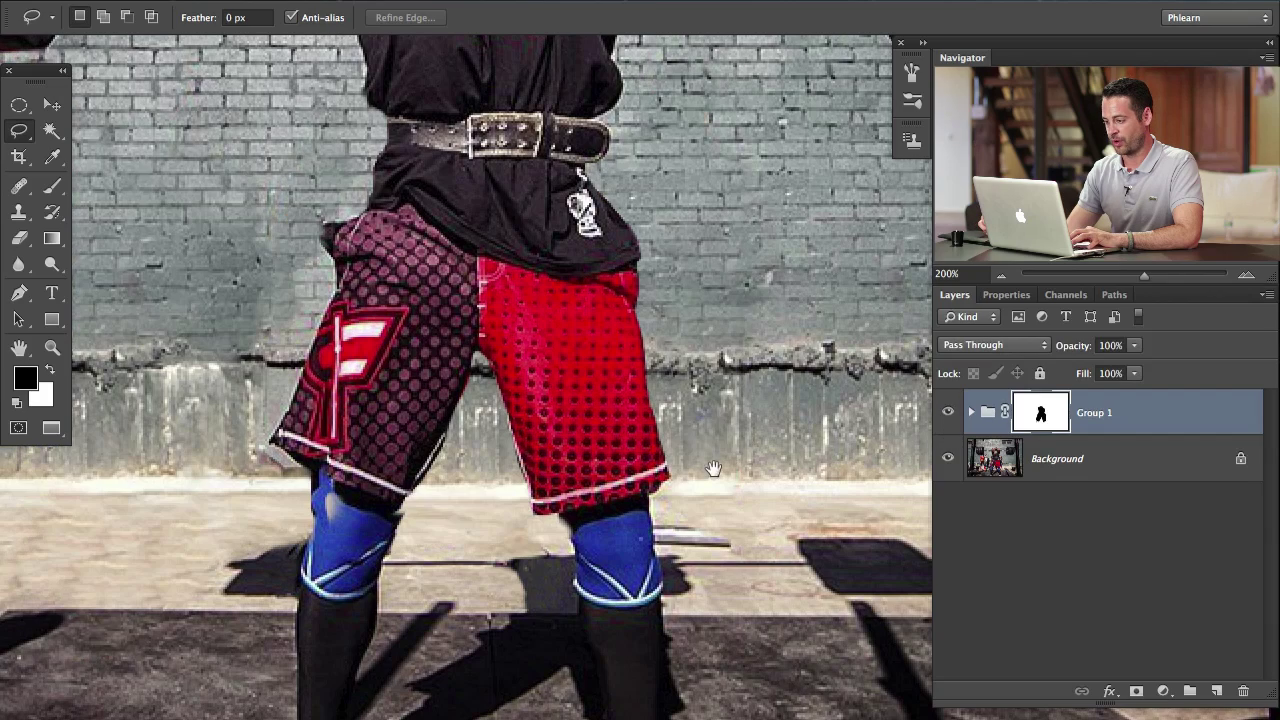
drag(713, 469, 745, 354)
click(945, 414)
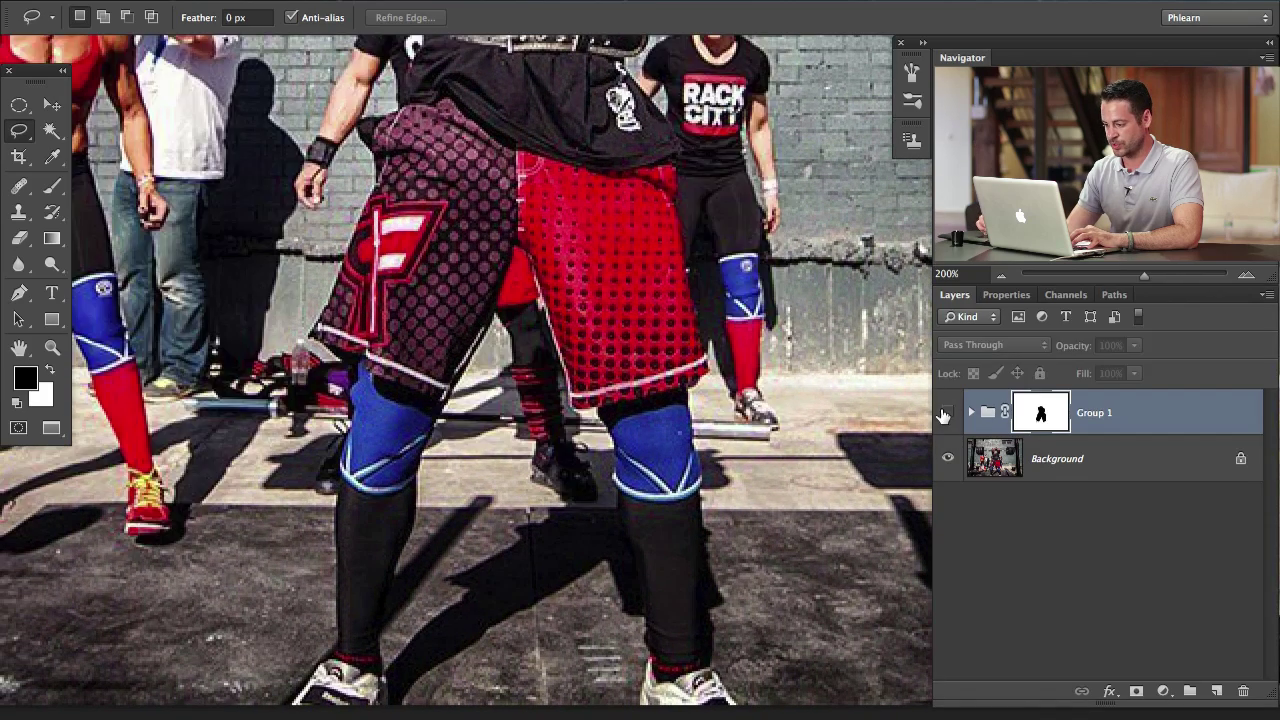
click(947, 415)
click(948, 416)
click(948, 417)
click(948, 417)
click(949, 417)
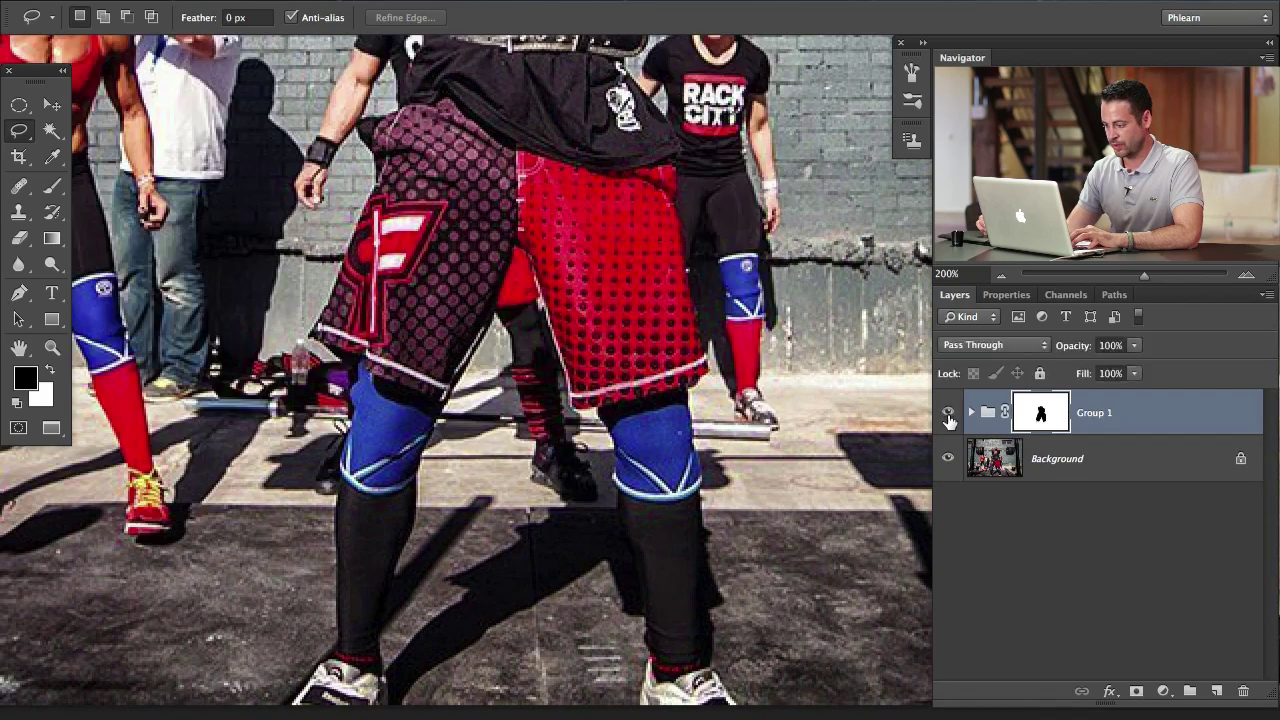
click(948, 420)
key(ctrl+plus)
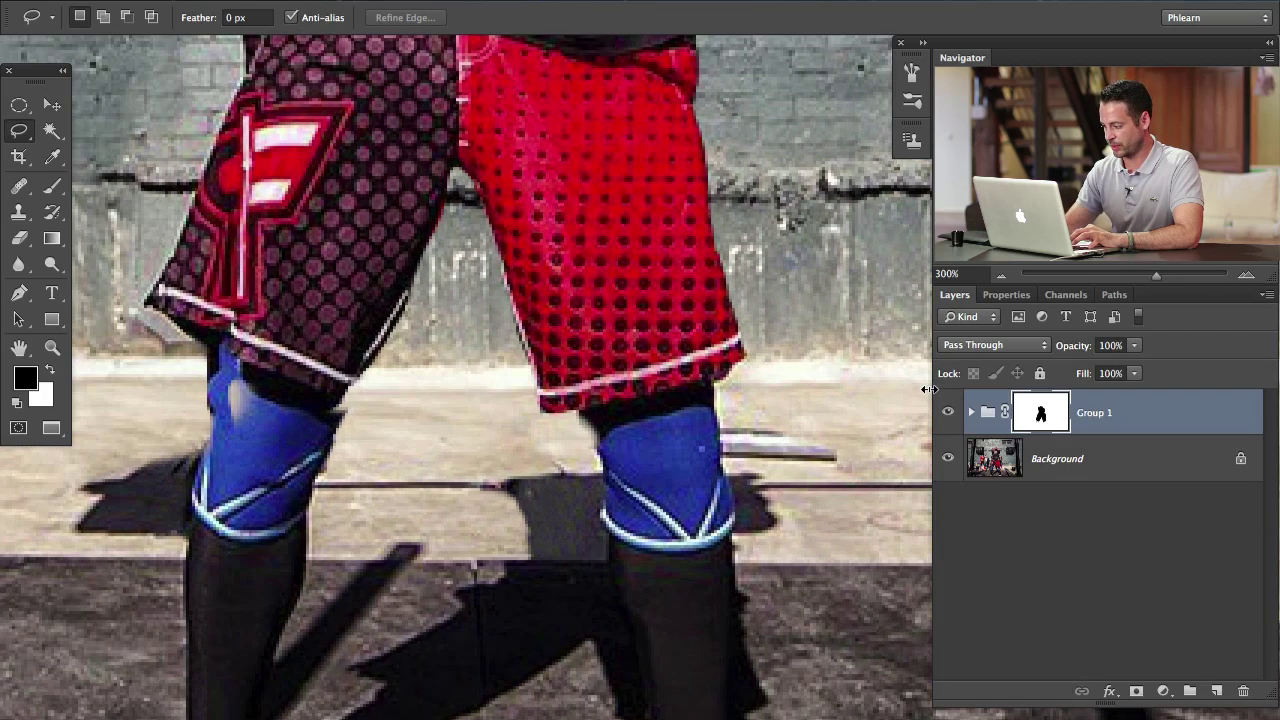
click(945, 412)
click(945, 412)
click(945, 412)
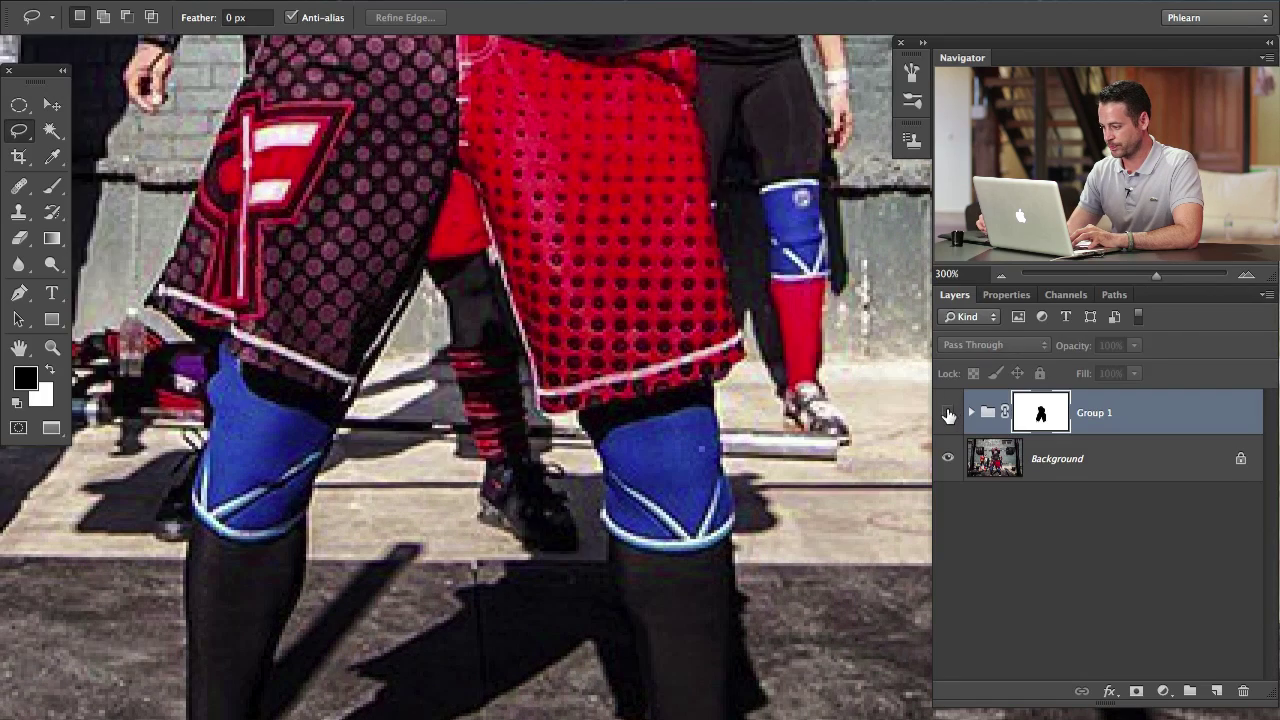
click(945, 412)
Lasso the clone-smeared areas where both blue knee sleeves meet the shorts and fill them with black at 100% on Group 1's mask.
key(ctrl+plus)
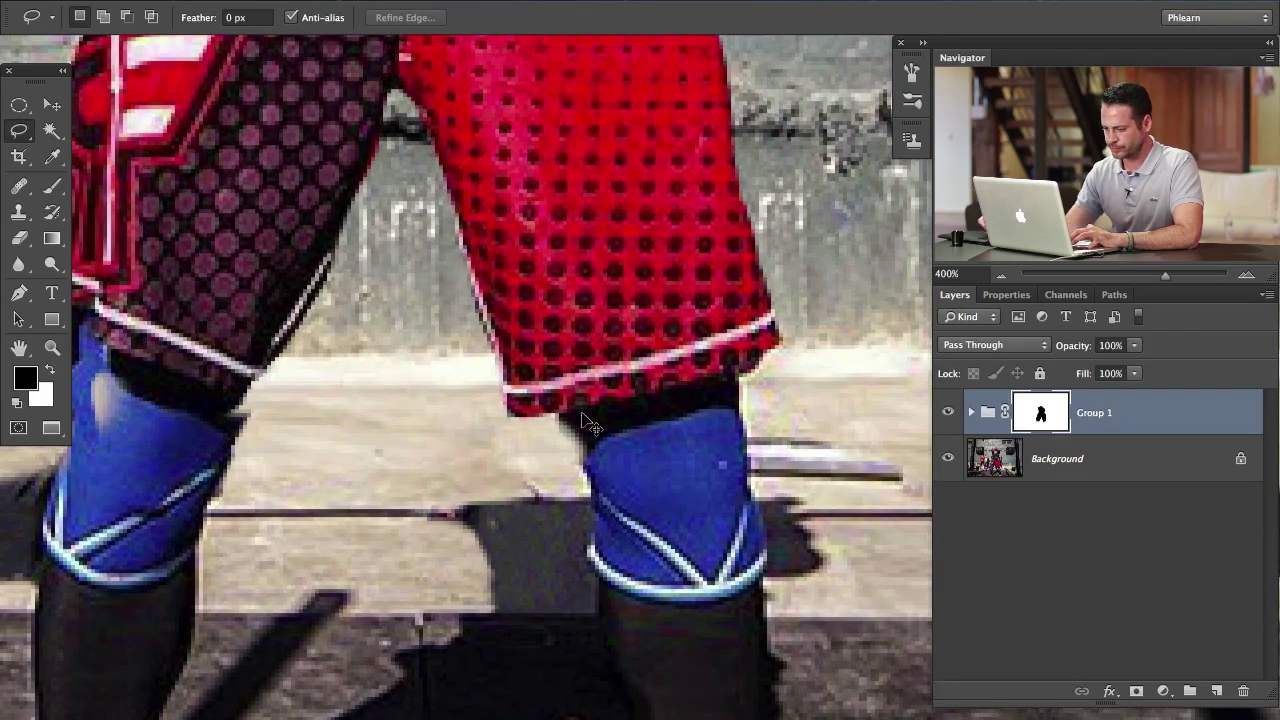
drag(663, 454, 800, 351)
drag(284, 192, 250, 222)
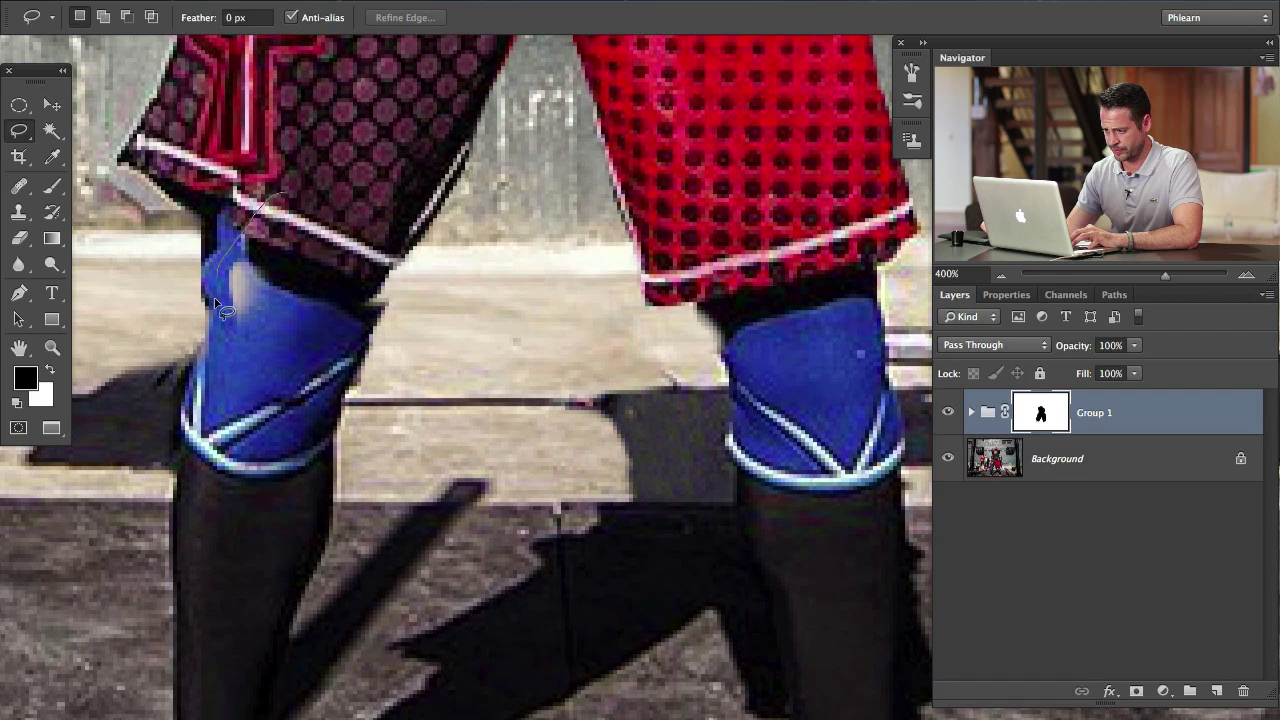
mouse_move(216, 304)
mouse_down()
mouse_move(338, 213)
mouse_move(330, 136)
mouse_up()
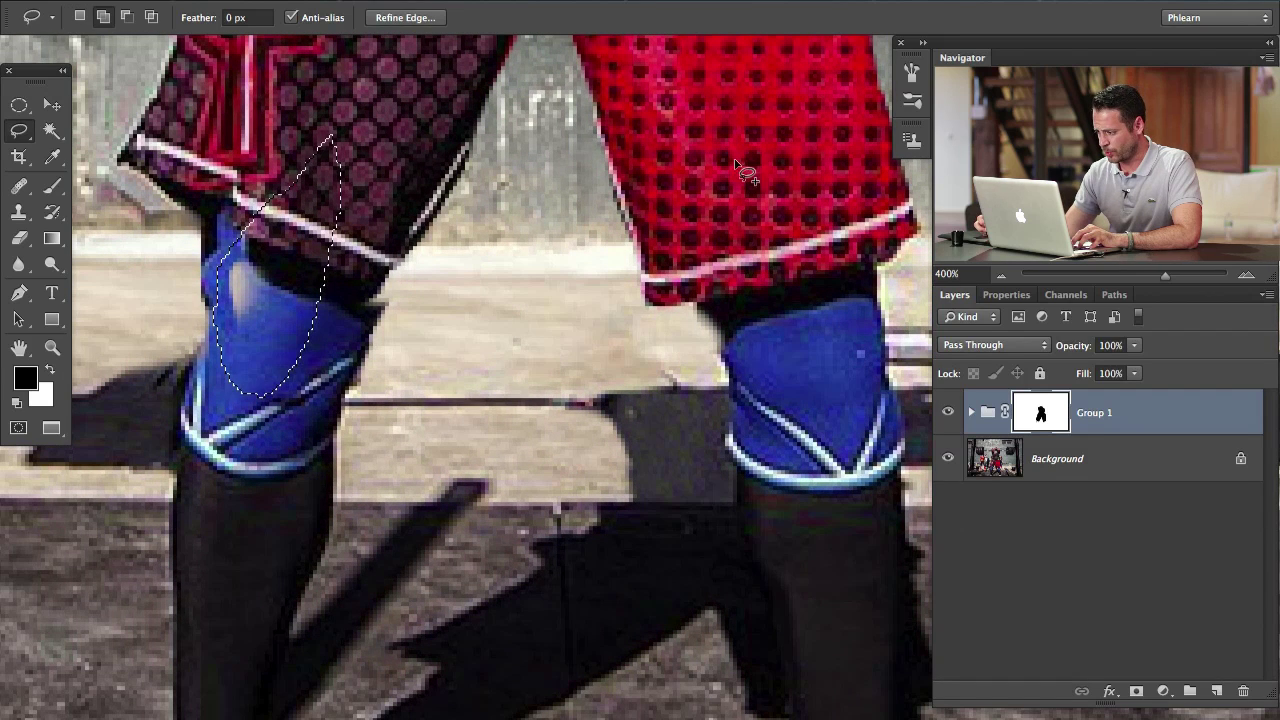
mouse_move(733, 158)
mouse_down()
mouse_move(682, 178)
mouse_move(665, 205)
mouse_move(697, 308)
mouse_up()
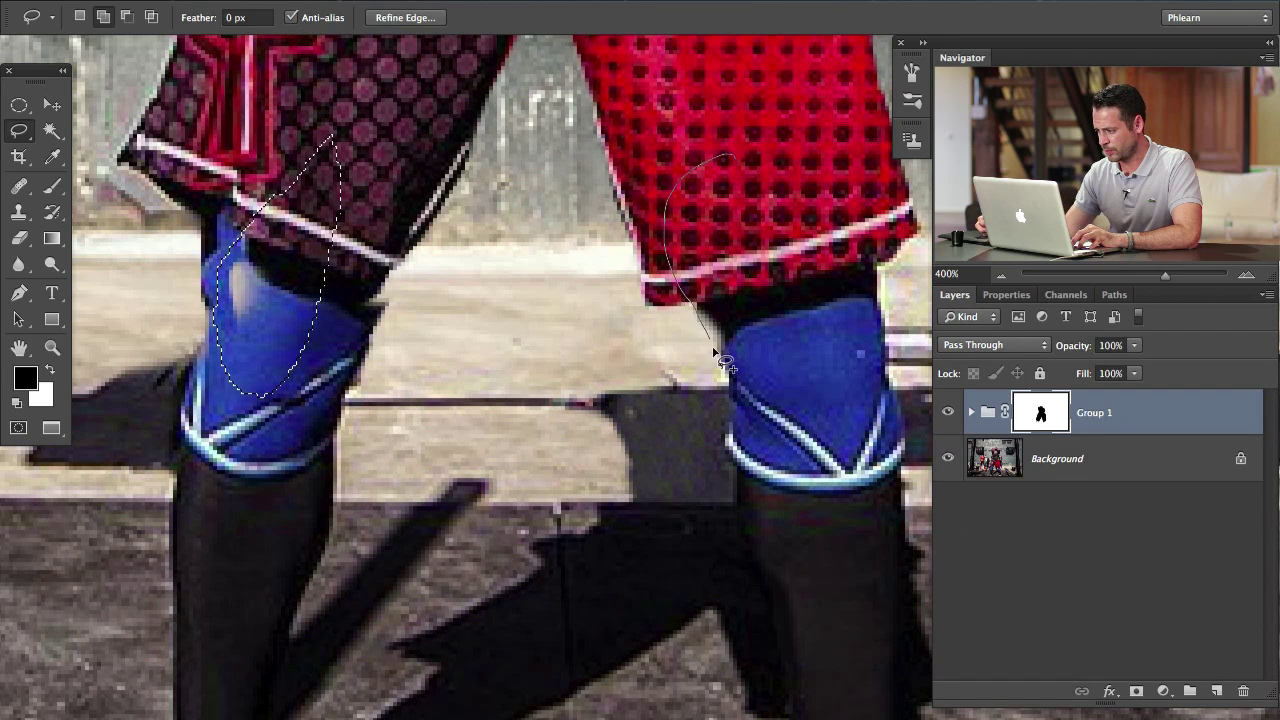
mouse_move(716, 352)
mouse_down()
mouse_move(778, 152)
mouse_move(765, 146)
mouse_up()
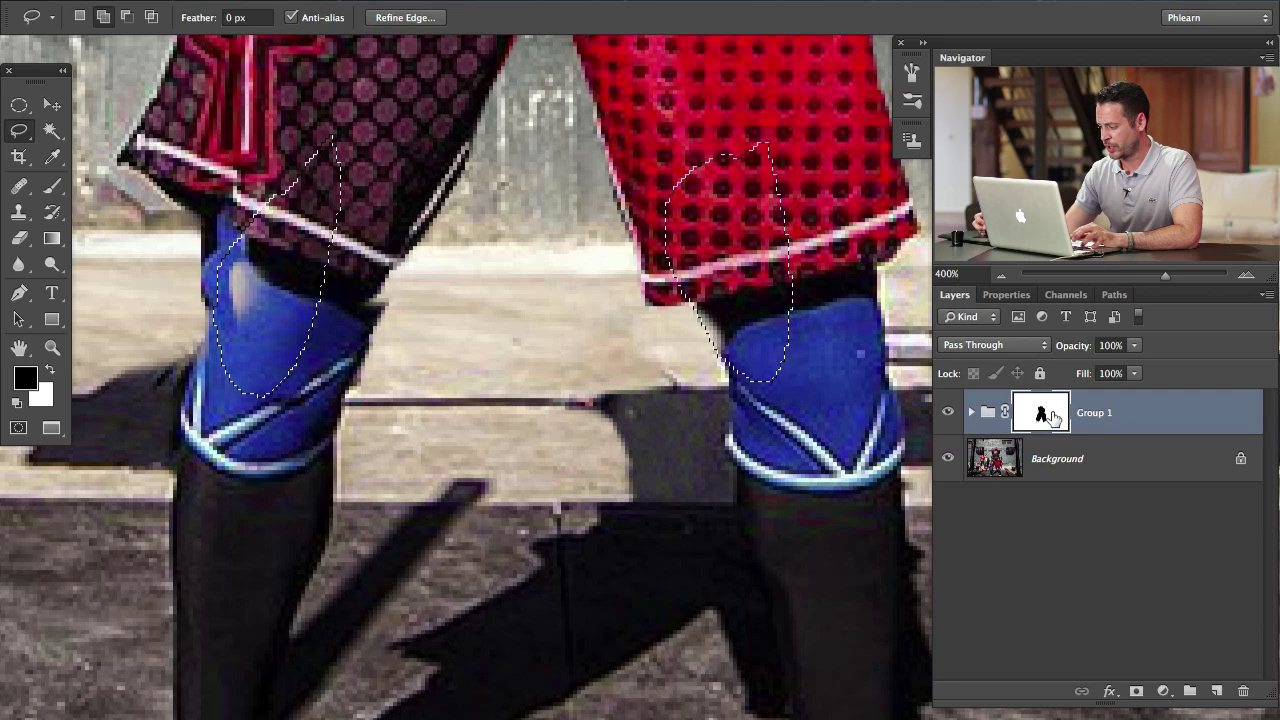
key(shift+BackSpace)
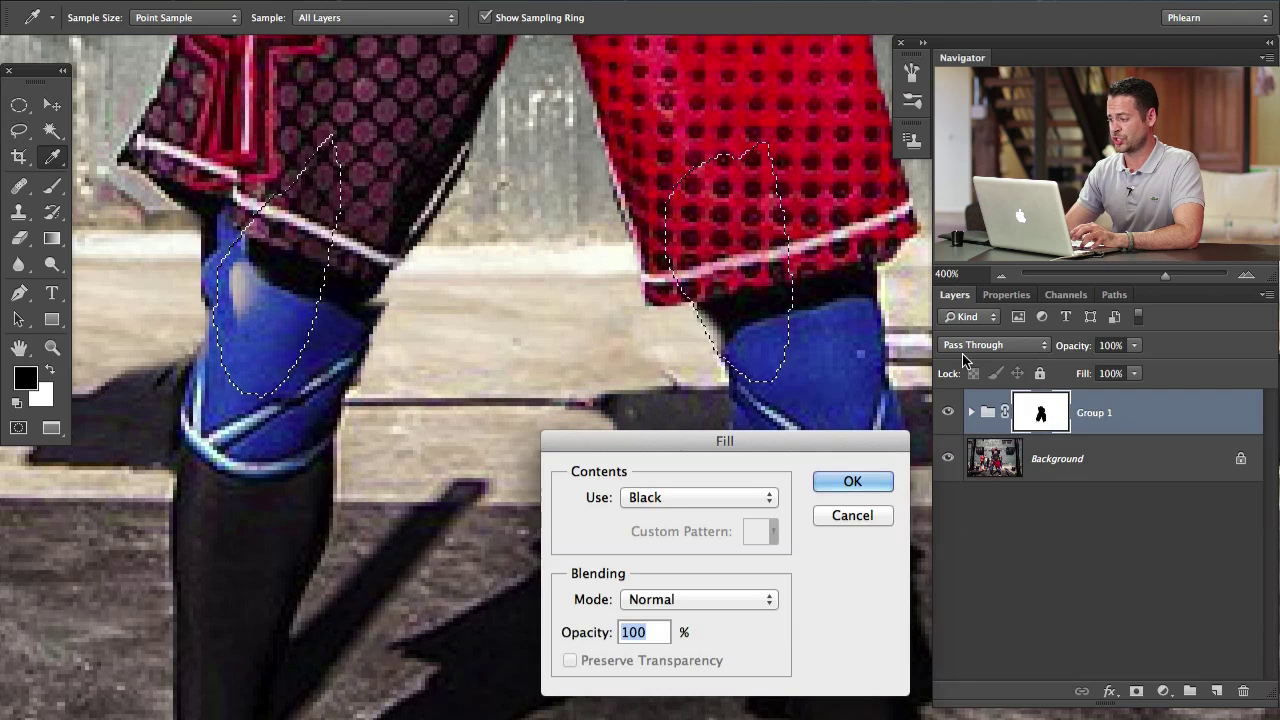
click(851, 484)
key(ctrl+d)
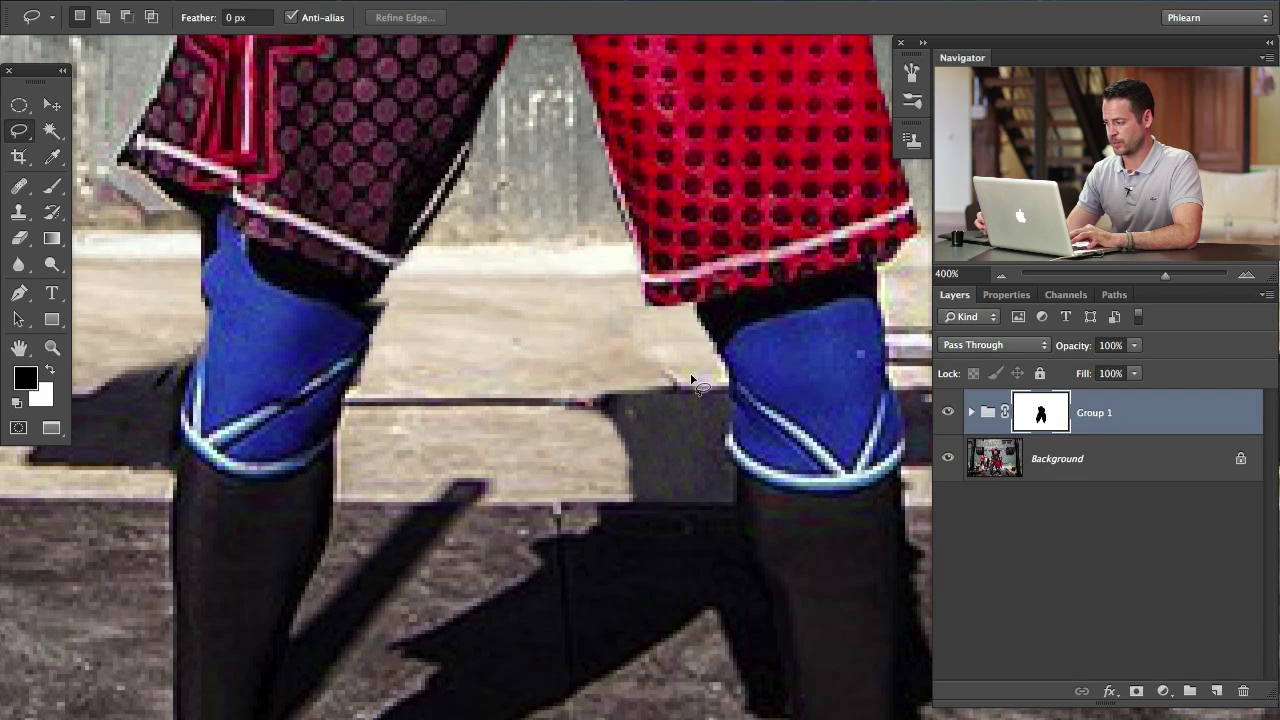
Compare the photo with and without Group 1 around the knee sleeves and the hip of the patterned shorts.
click(947, 413)
click(947, 414)
click(947, 414)
click(946, 416)
click(945, 418)
click(945, 418)
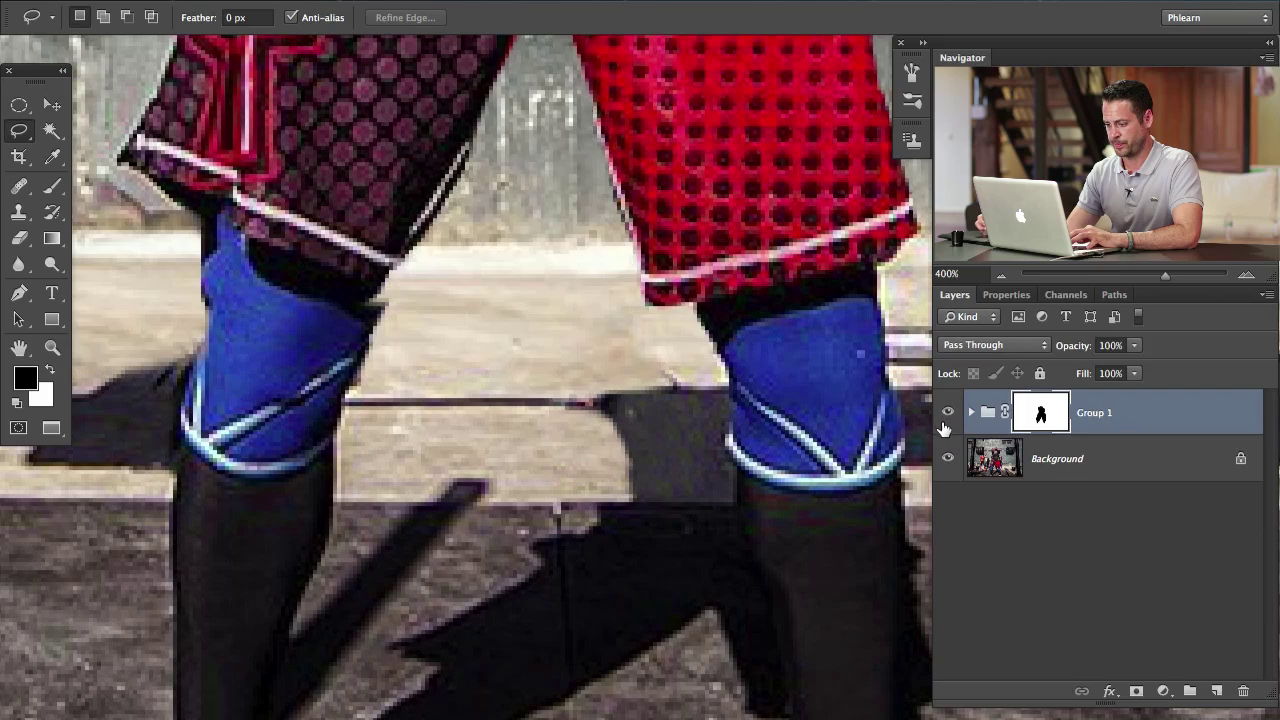
drag(554, 400, 720, 600)
drag(472, 286, 596, 624)
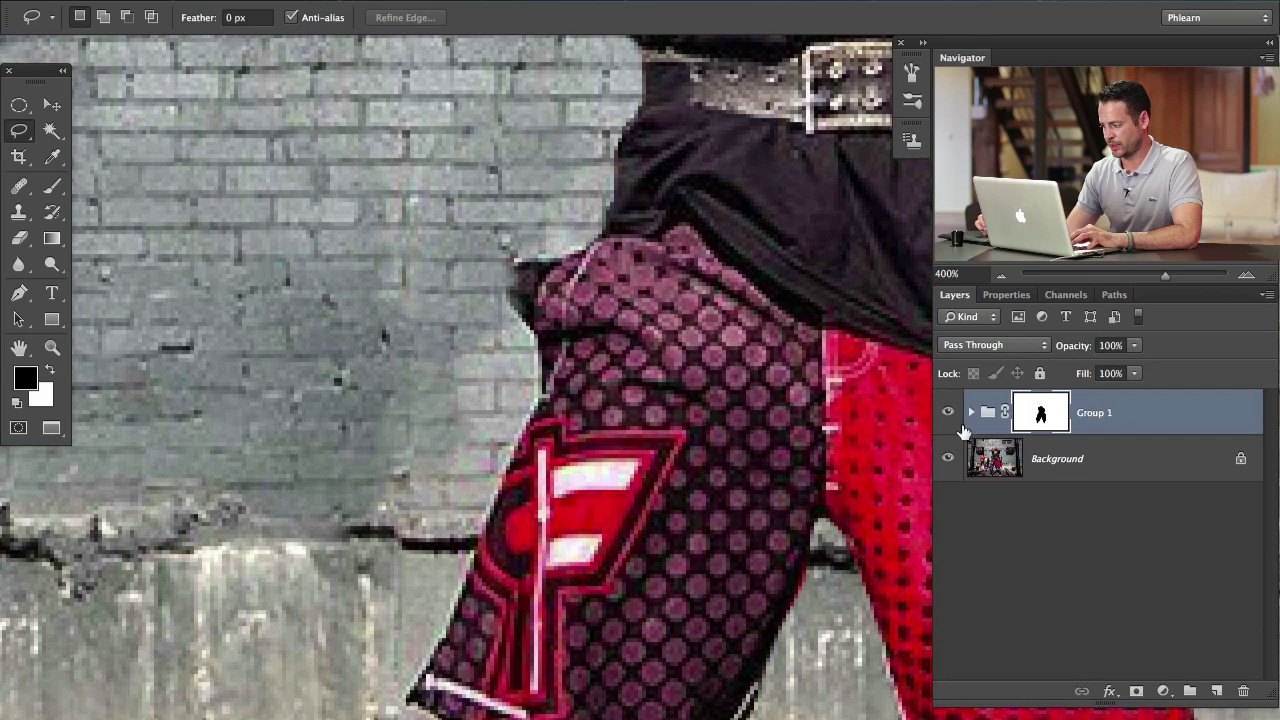
click(946, 413)
click(945, 414)
click(948, 415)
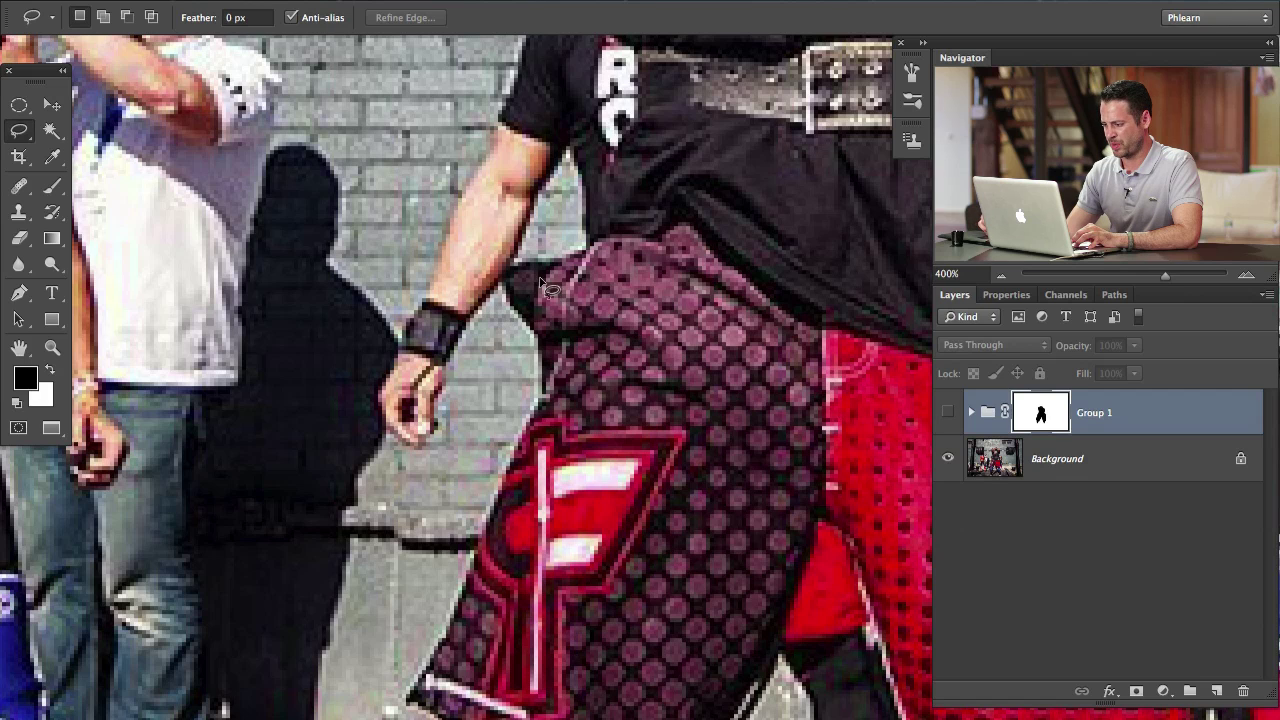
click(947, 413)
Add a new layer above Layer 4 inside Group 1 and clone brick over the dark remnant beside the patterned shorts' hip.
click(968, 413)
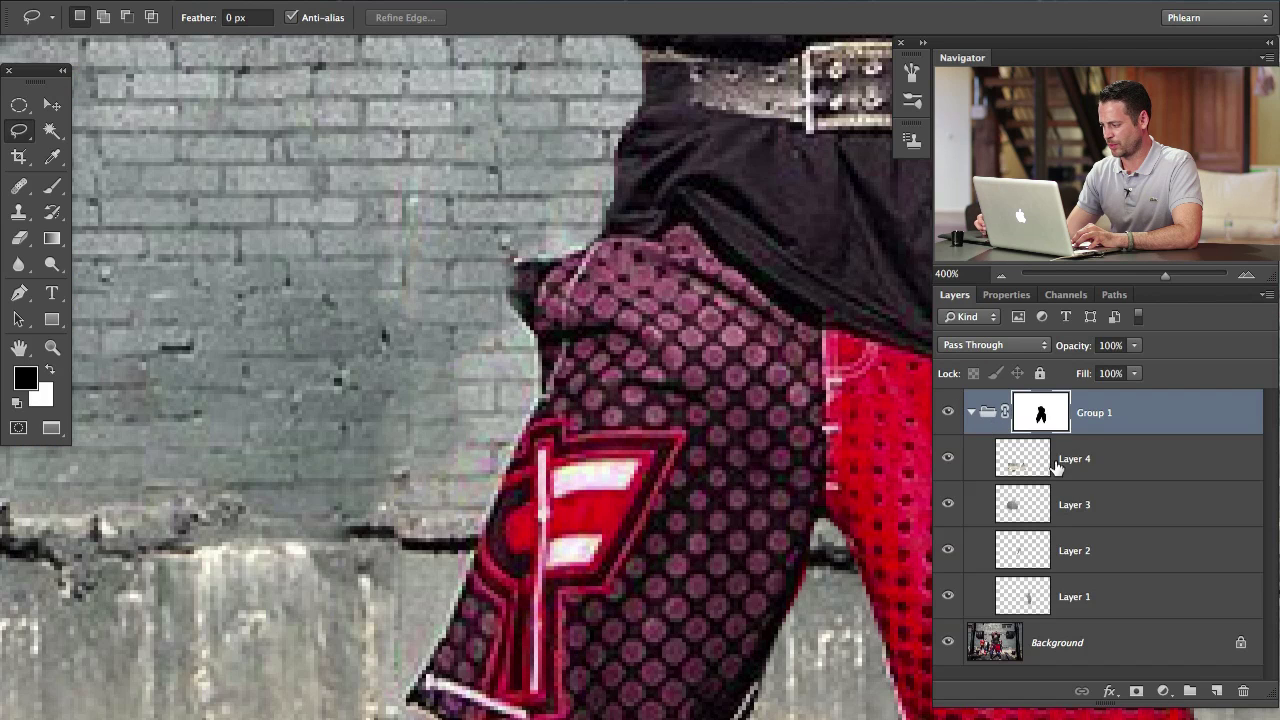
click(1094, 478)
key(ctrl+shift+alt+n)
key(s)
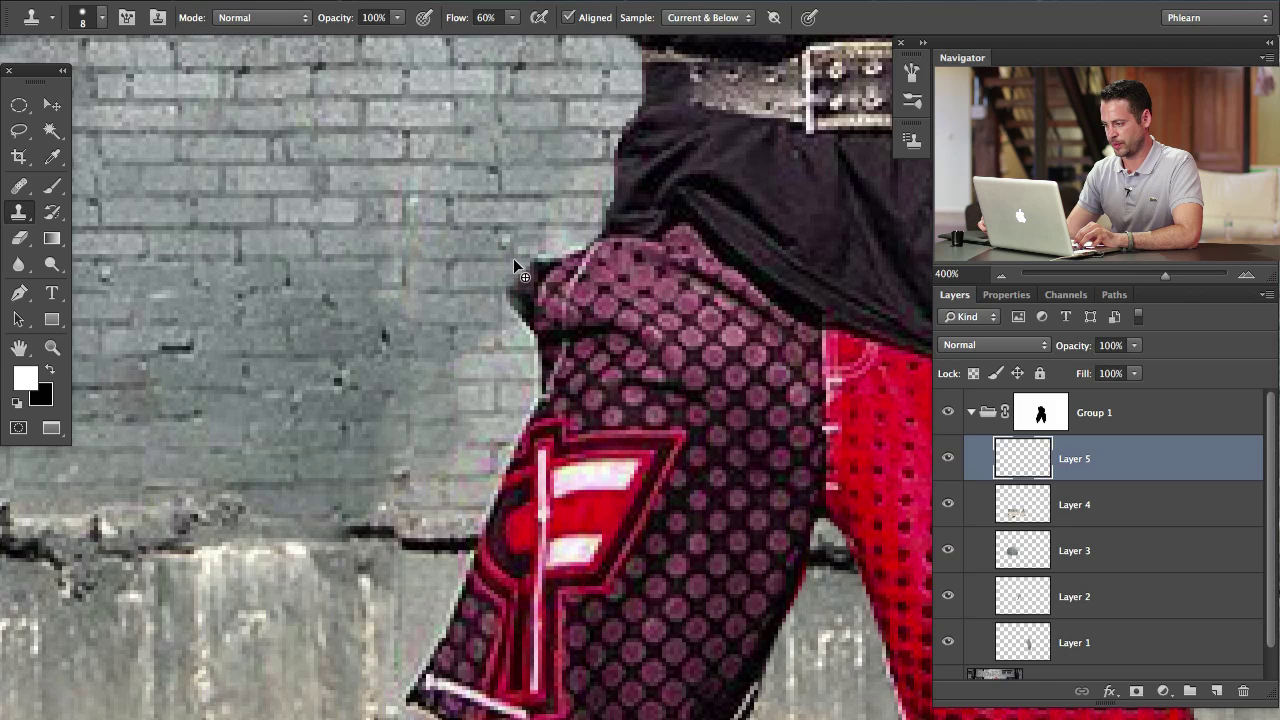
mouse_move(513, 258)
mouse_down()
mouse_move(558, 259)
mouse_move(519, 268)
mouse_move(510, 283)
mouse_move(549, 277)
mouse_move(524, 327)
mouse_up()
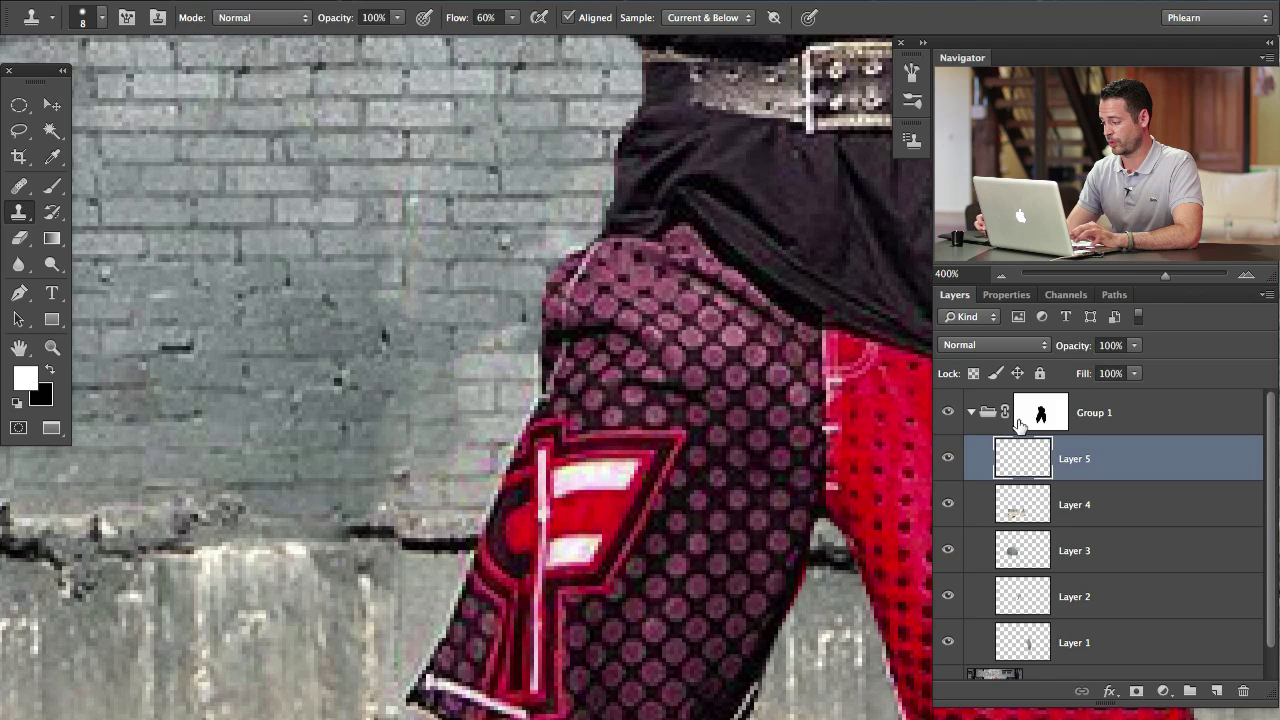
Inspect Group 1's mask and compare the whole photo with and without the group.
alt+click(1040, 414)
alt+click(1040, 414)
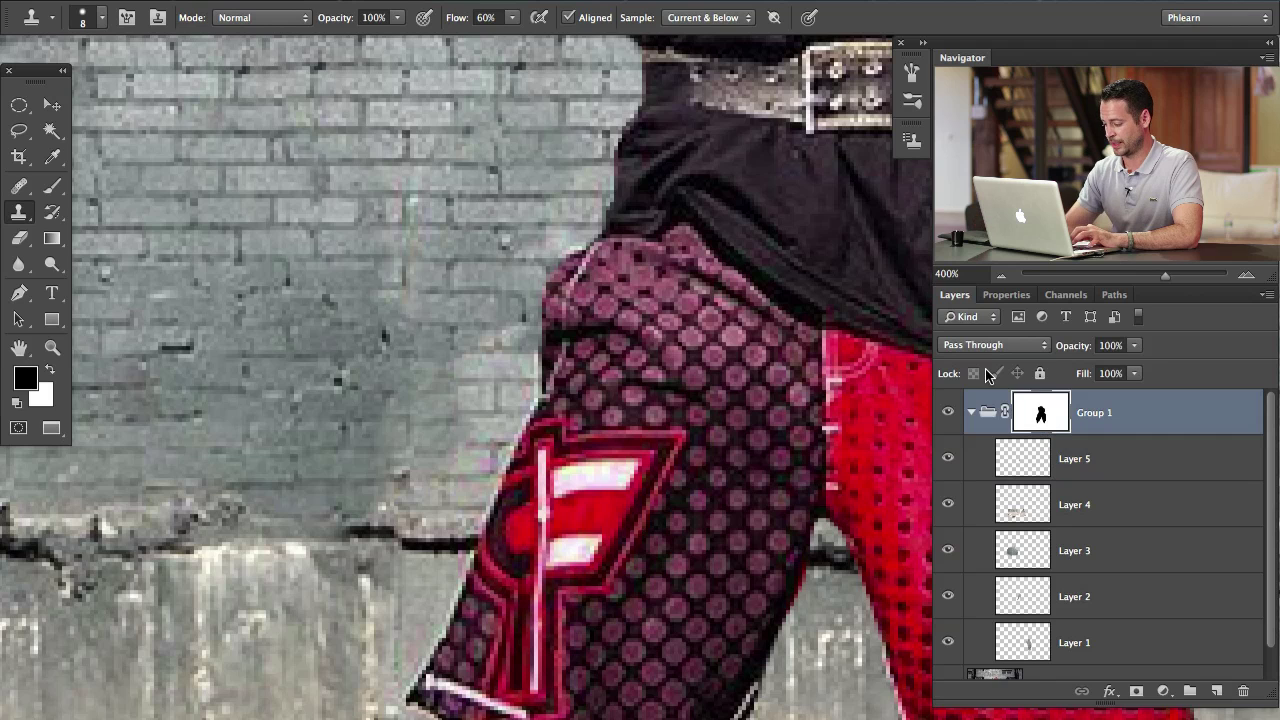
key(super+1)
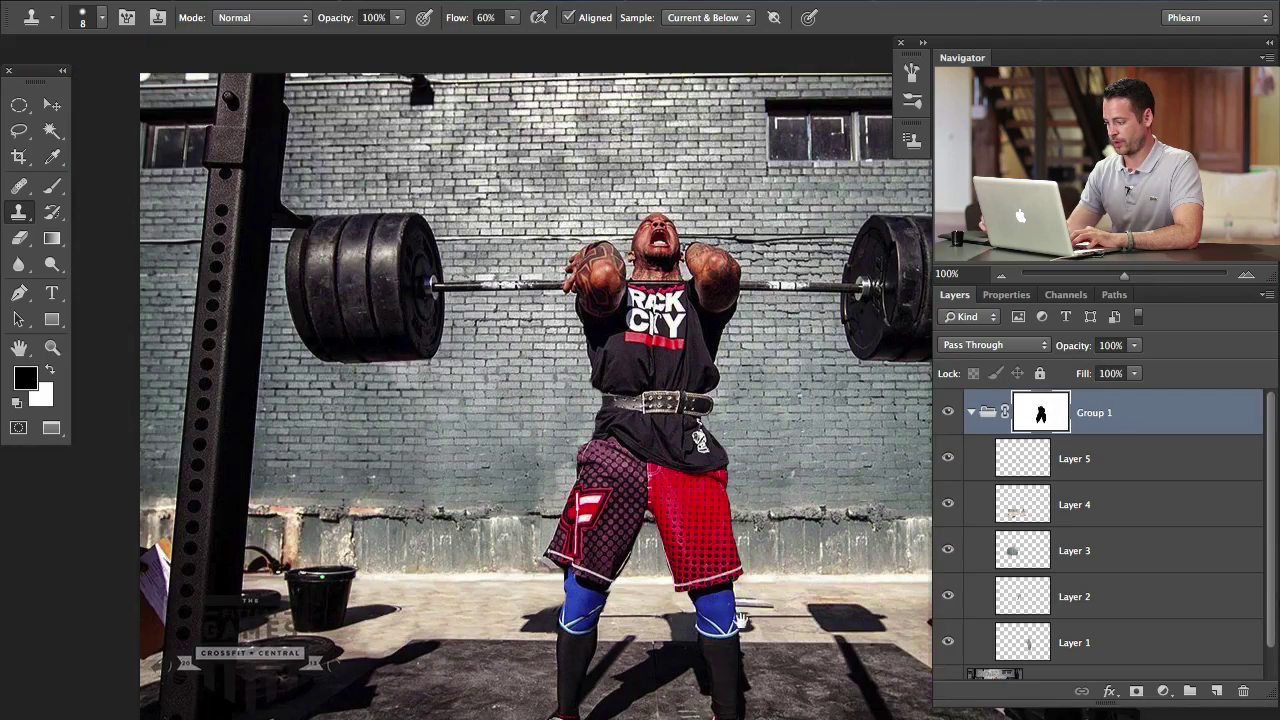
key(super+0)
click(948, 412)
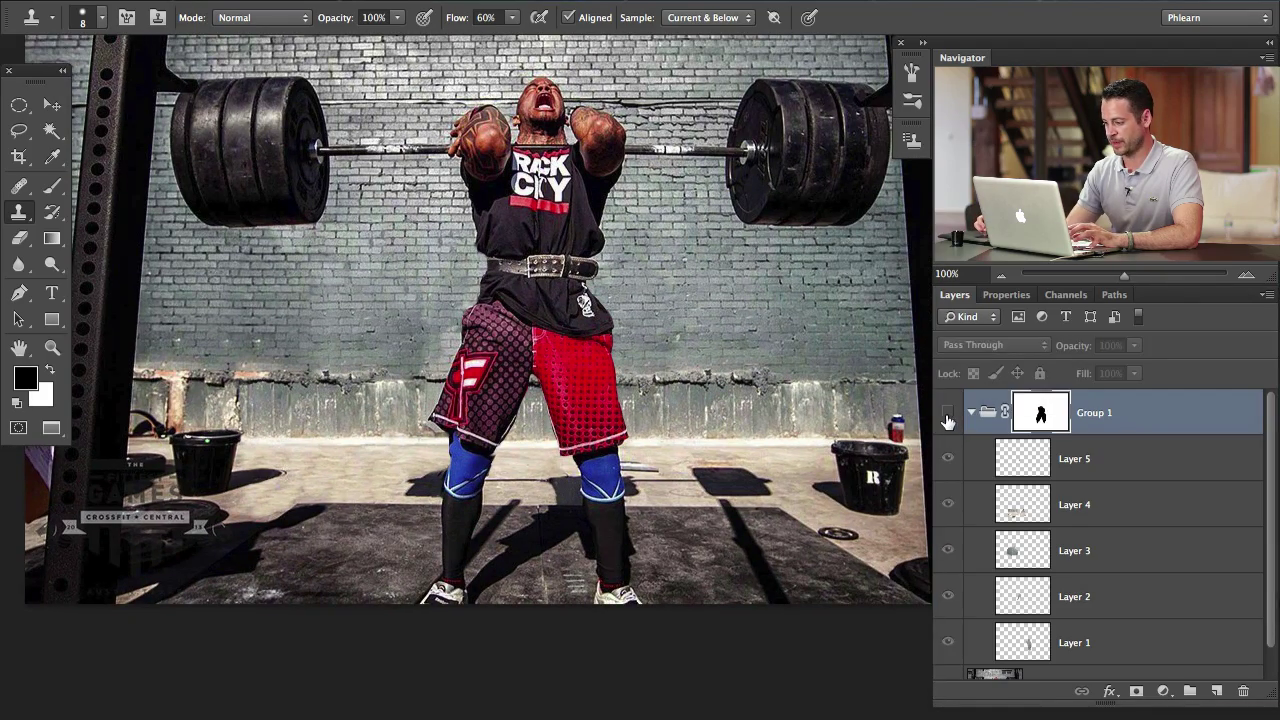
click(948, 415)
click(948, 416)
click(947, 418)
click(945, 420)
click(947, 414)
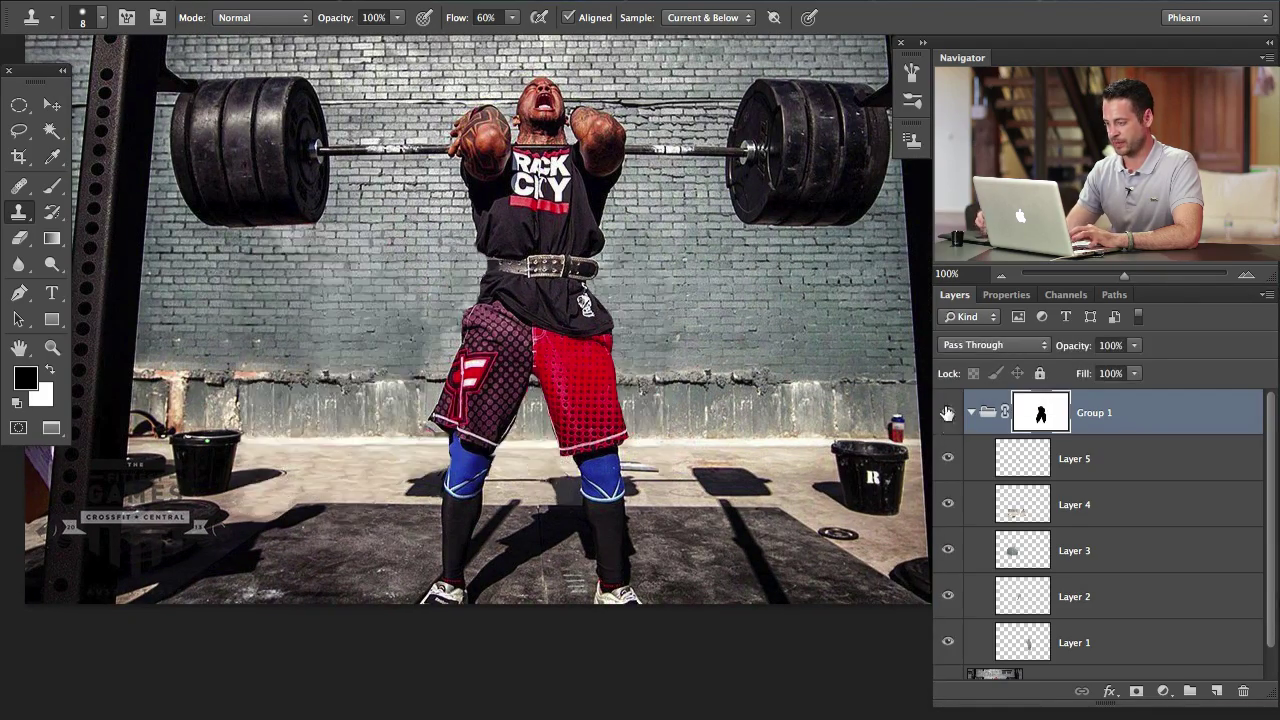
Compare the weightlifter's shirt, belt and upper shorts with and without Group 1 up close.
key(super+plus)
key(super+plus)
drag(494, 232, 600, 659)
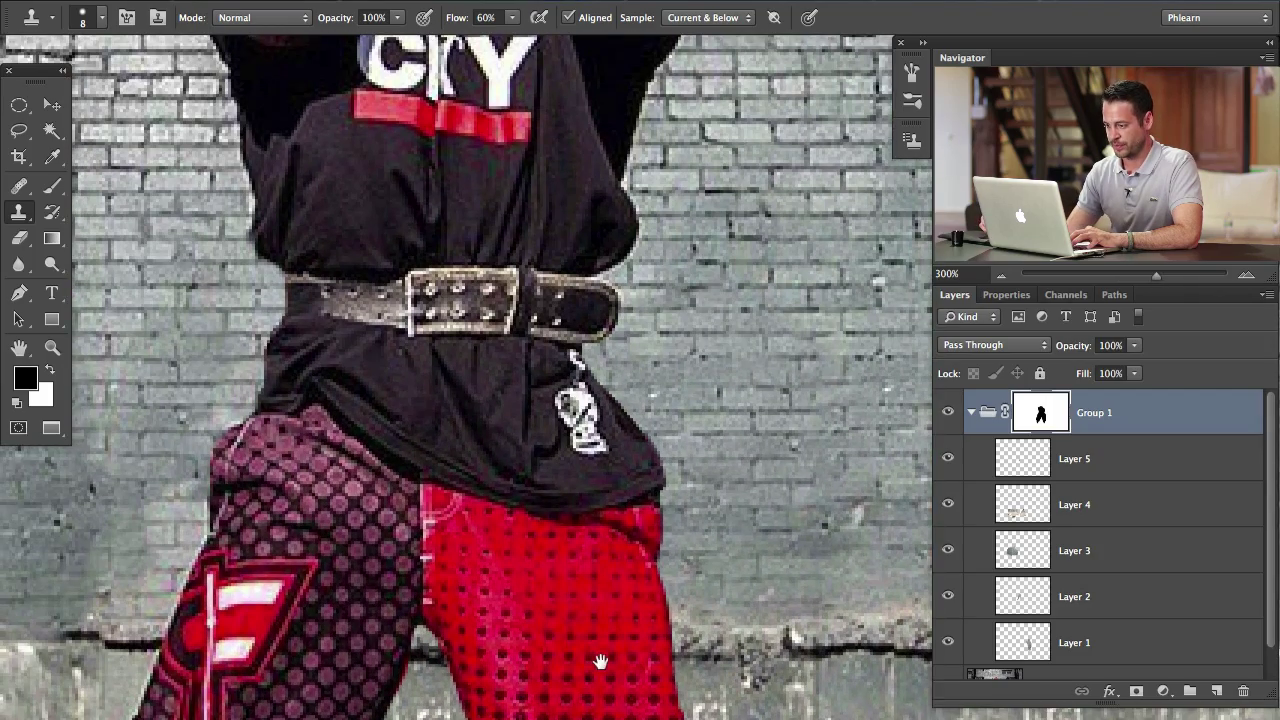
click(948, 414)
click(948, 414)
click(948, 414)
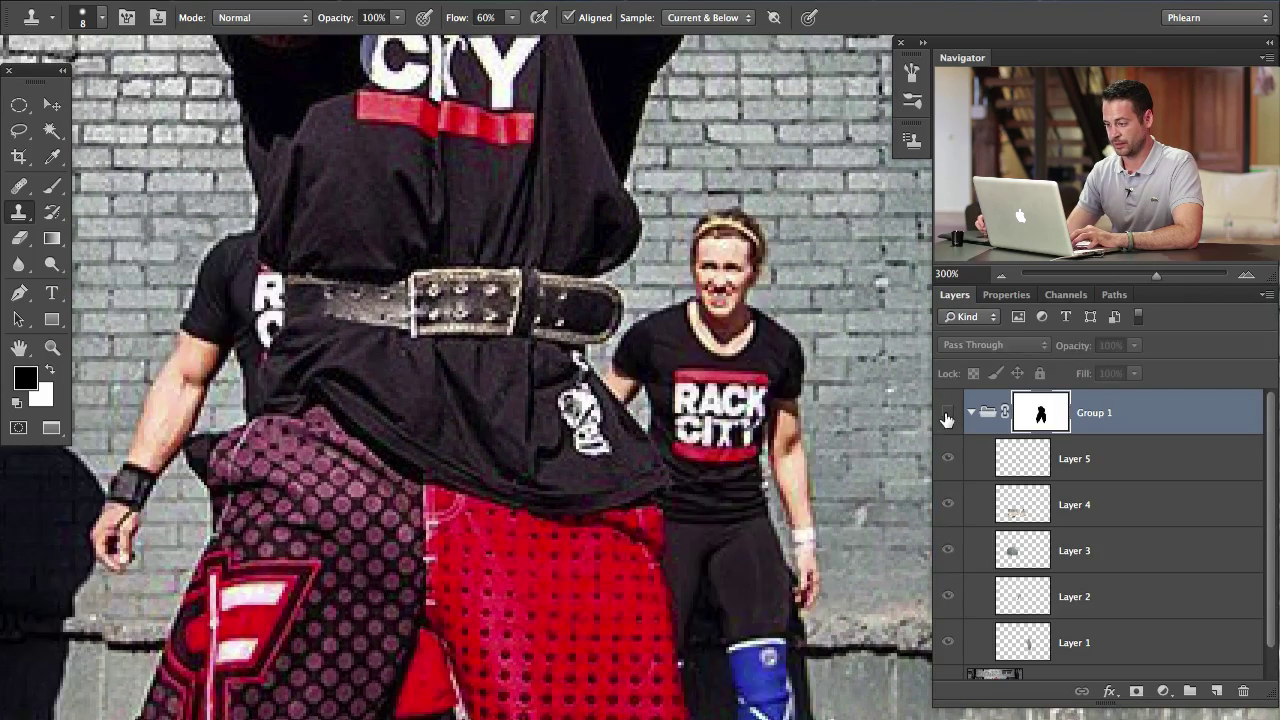
click(948, 414)
Add a new layer above the collapsed Group 1 and clone the right-hand weight plates inward along the bar with a 28 px Clone Stamp.
drag(489, 172, 30, 522)
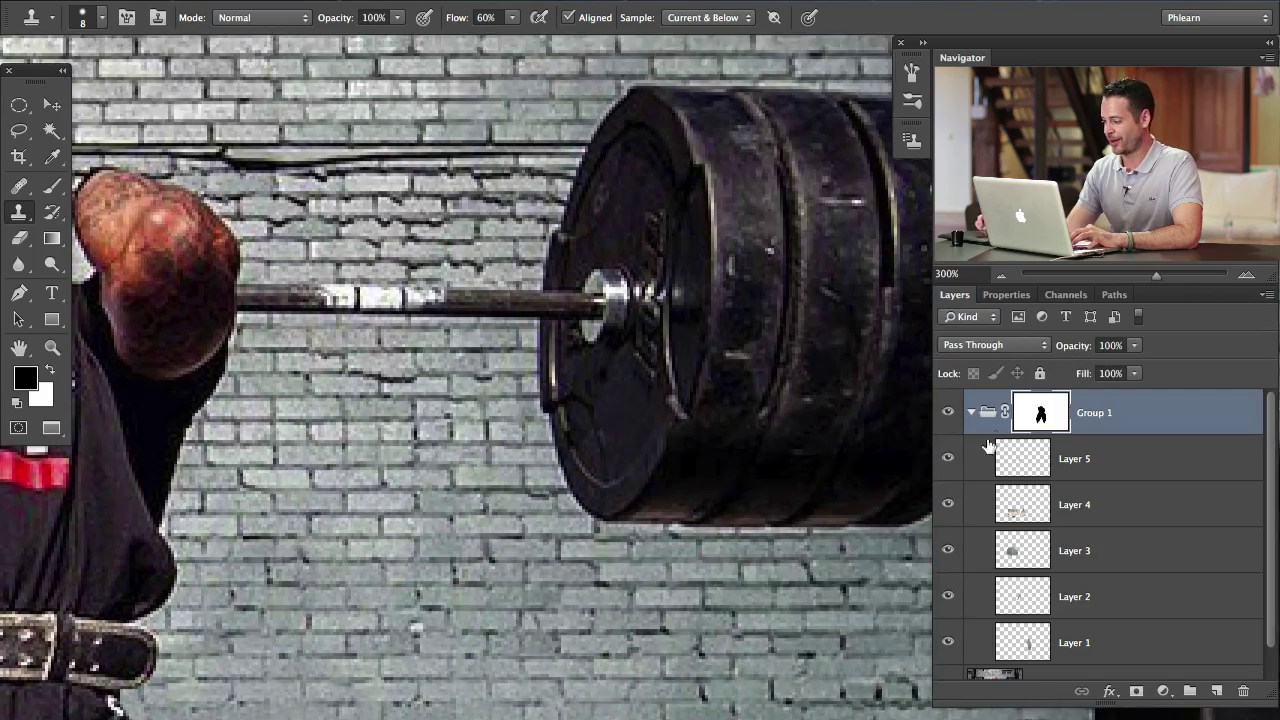
click(971, 413)
key(super+shift+alt+n)
key(x)
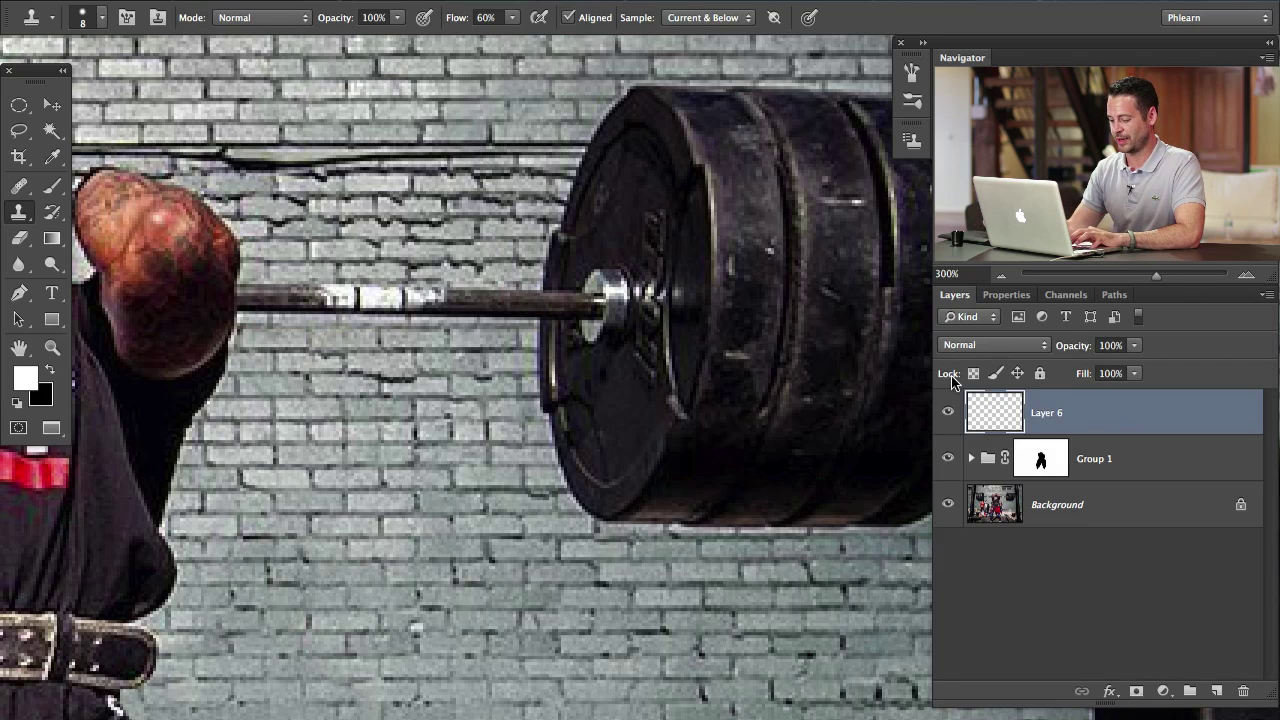
drag(643, 331, 452, 324)
key(super+minus)
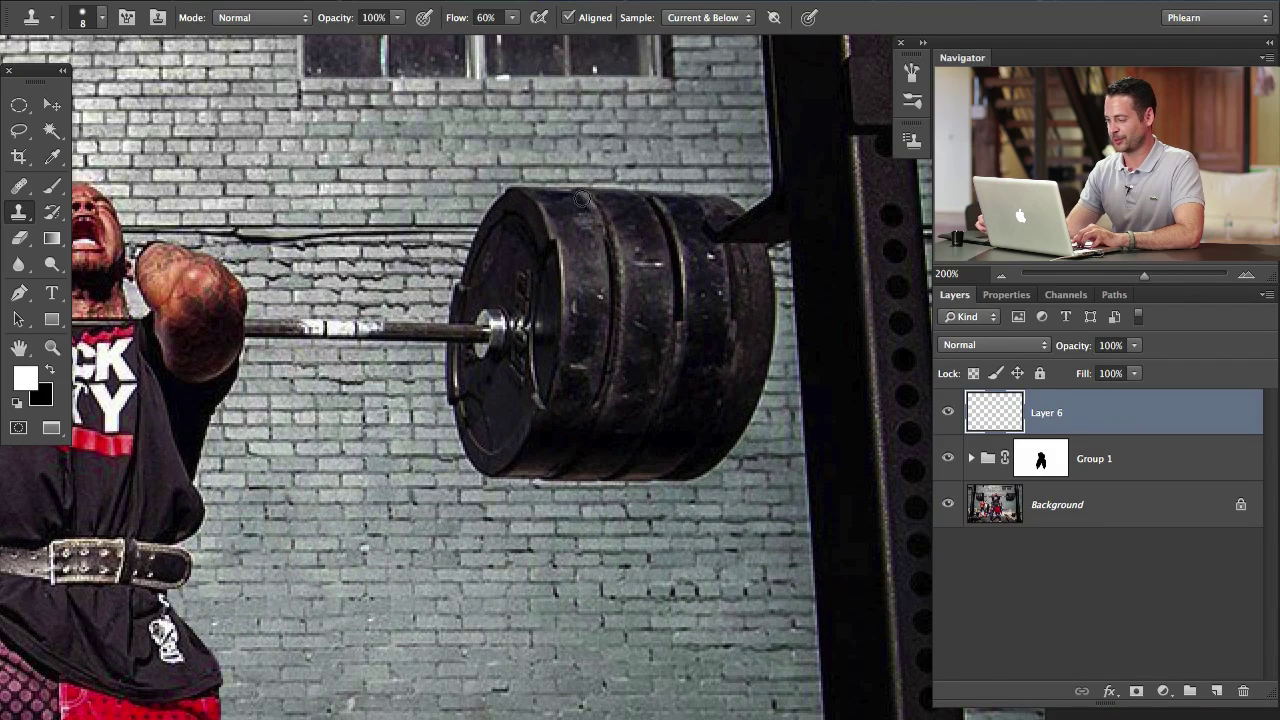
drag(702, 383, 722, 383)
alt+click(640, 248)
mouse_move(410, 325)
mouse_down()
mouse_move(455, 303)
mouse_move(449, 343)
mouse_move(467, 320)
mouse_move(459, 238)
mouse_move(434, 277)
mouse_move(448, 376)
mouse_move(430, 242)
mouse_move(401, 273)
mouse_move(442, 413)
mouse_move(460, 352)
mouse_move(442, 448)
mouse_move(440, 284)
mouse_move(375, 389)
mouse_move(353, 386)
mouse_move(356, 262)
mouse_move(341, 196)
mouse_move(293, 298)
mouse_move(276, 289)
mouse_move(255, 199)
mouse_move(213, 286)
mouse_move(220, 416)
mouse_move(228, 311)
mouse_move(236, 514)
mouse_move(288, 520)
mouse_move(343, 352)
mouse_move(384, 436)
mouse_up()
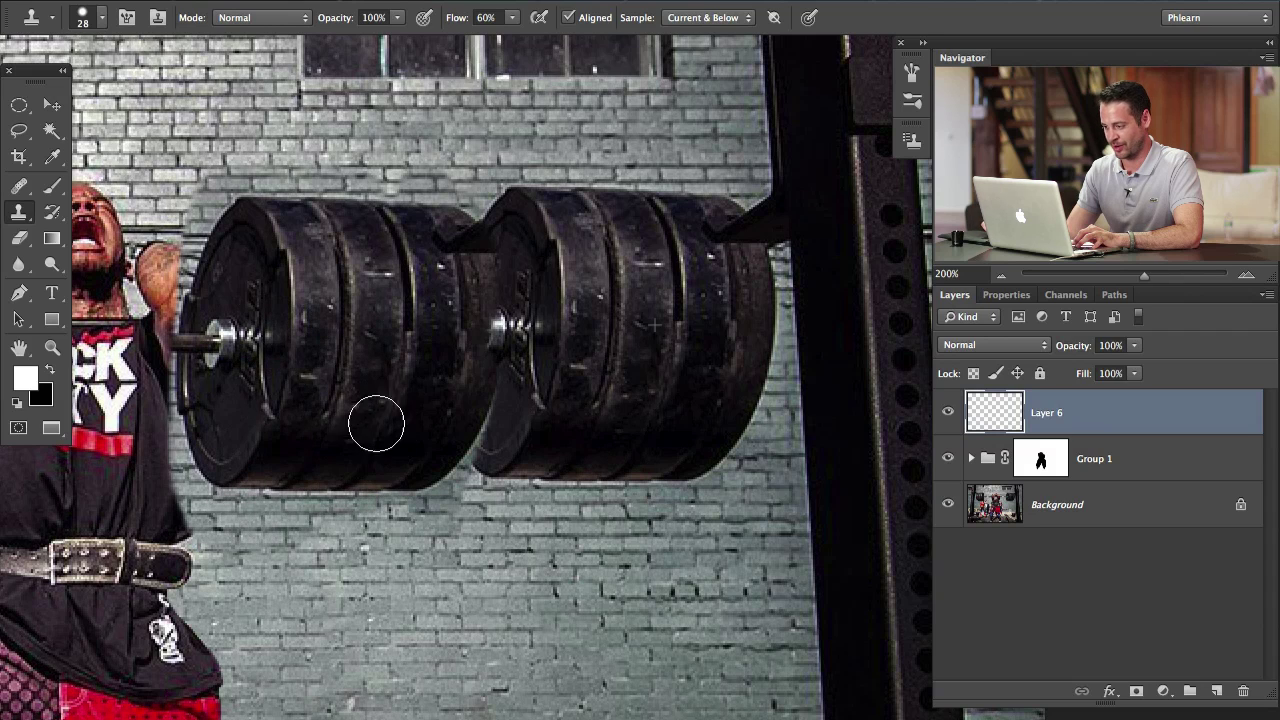
Lower the cloned plates' layer to 80% opacity, move them outward to overlap the original right-hand plates, and restore 100% opacity.
key(v)
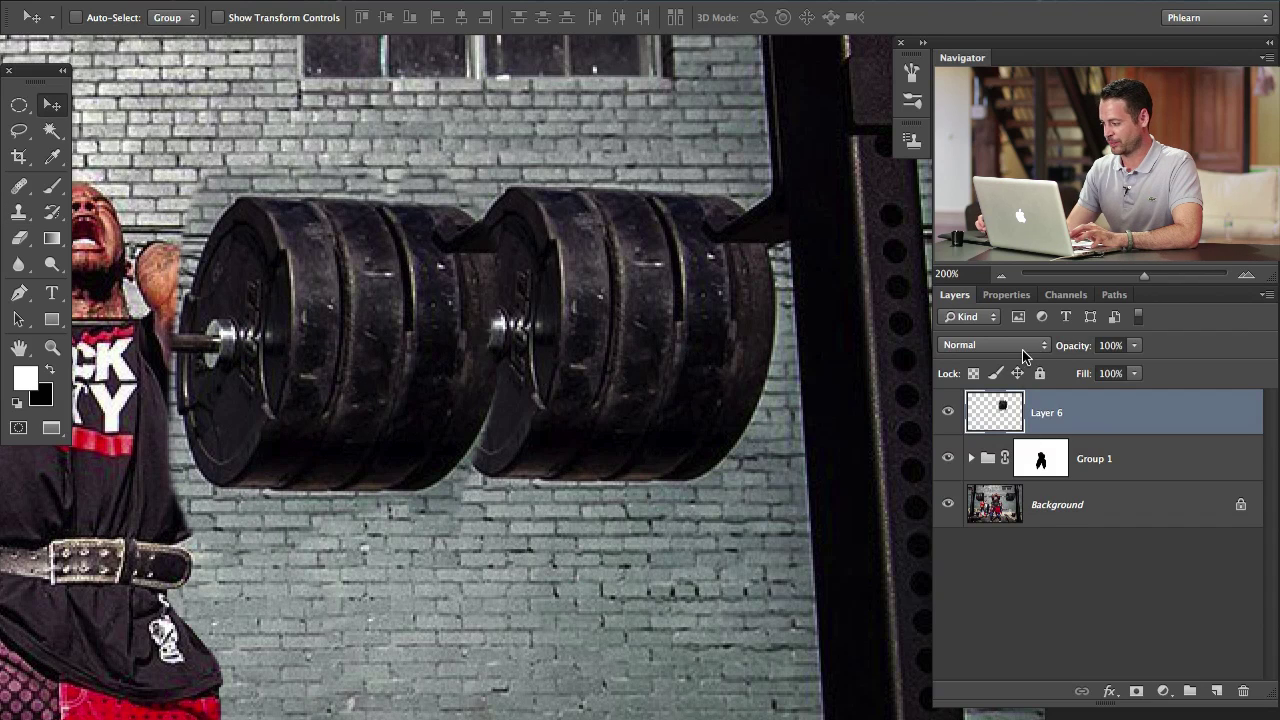
key(8)
drag(432, 533, 529, 500)
key(0)
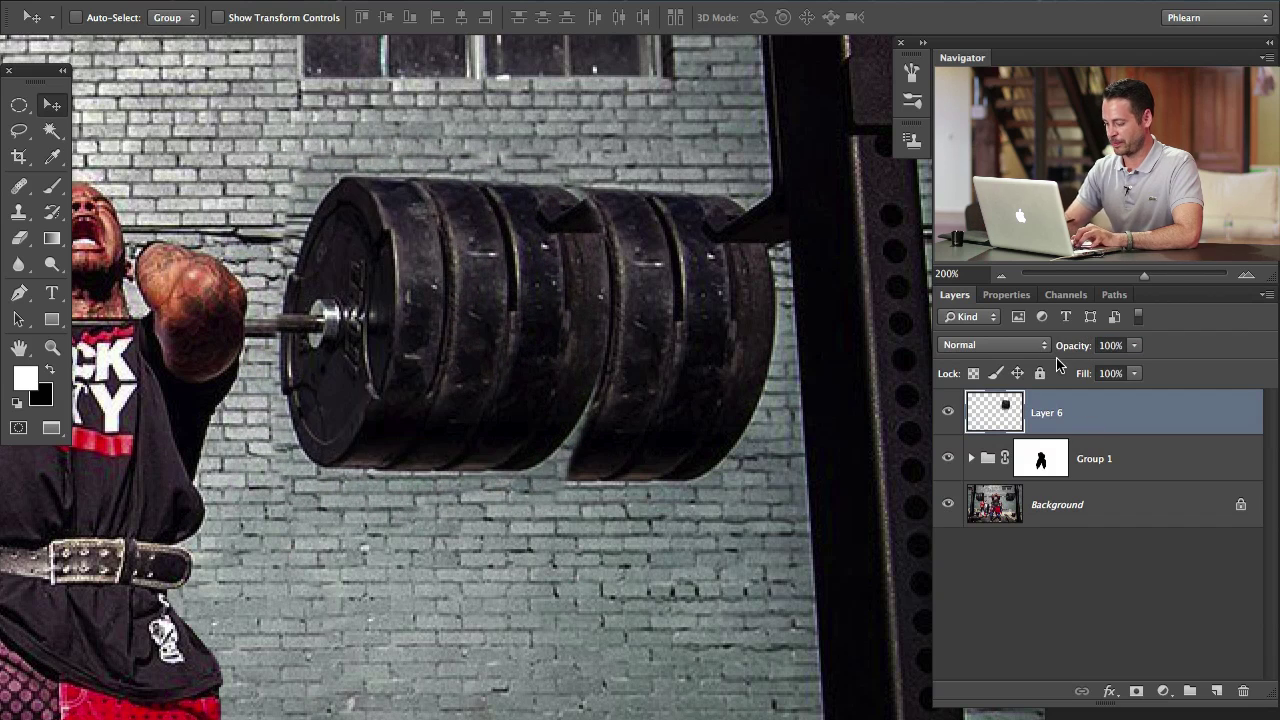
Add a layer mask to the cloned right-hand plates and paint black over their overlapping seam and duplicated rack hook.
key(super+m)
key(x)
key(b)
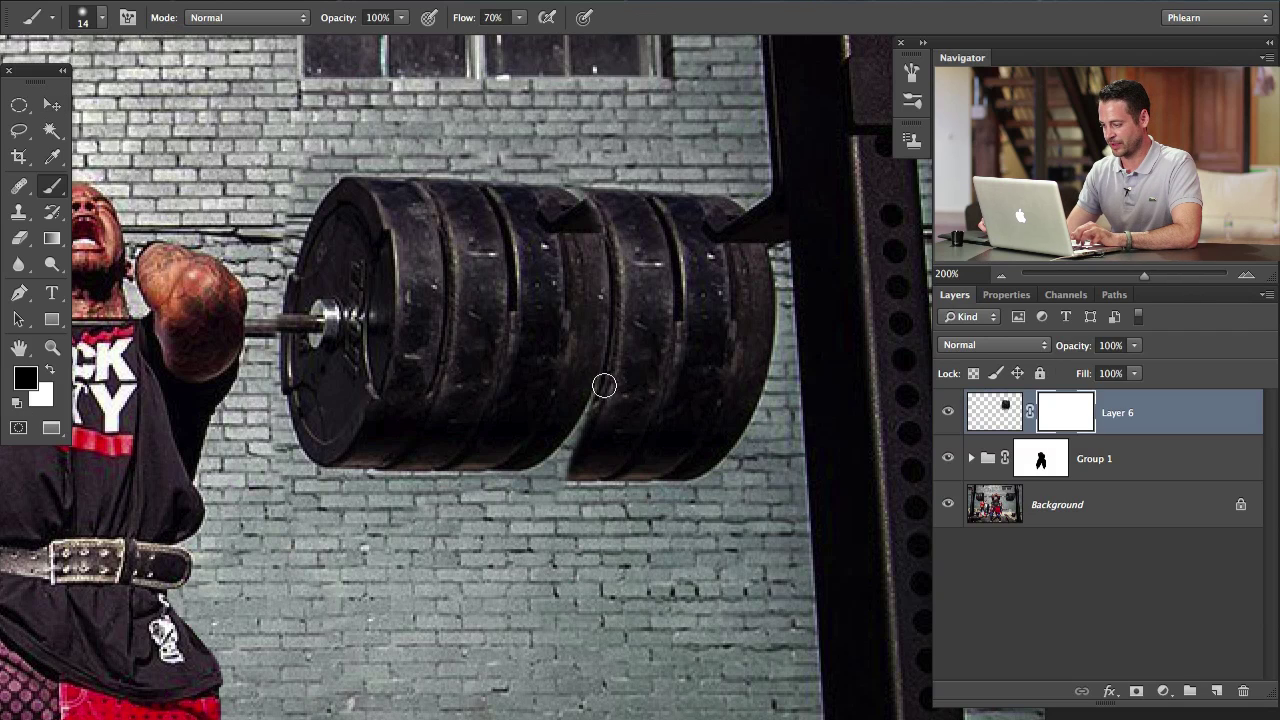
mouse_move(604, 385)
mouse_down()
mouse_move(552, 468)
mouse_move(527, 479)
mouse_move(305, 490)
mouse_up()
mouse_move(566, 236)
mouse_down()
mouse_move(624, 227)
mouse_move(577, 238)
mouse_move(565, 225)
mouse_move(592, 200)
mouse_move(572, 206)
mouse_move(582, 213)
mouse_up()
Mask out the cloned wall around the right-hand plates with black brush strokes, and compare the result with the layer hidden.
key(bracketright)
key(bracketright)
key(bracketright)
key(bracketright)
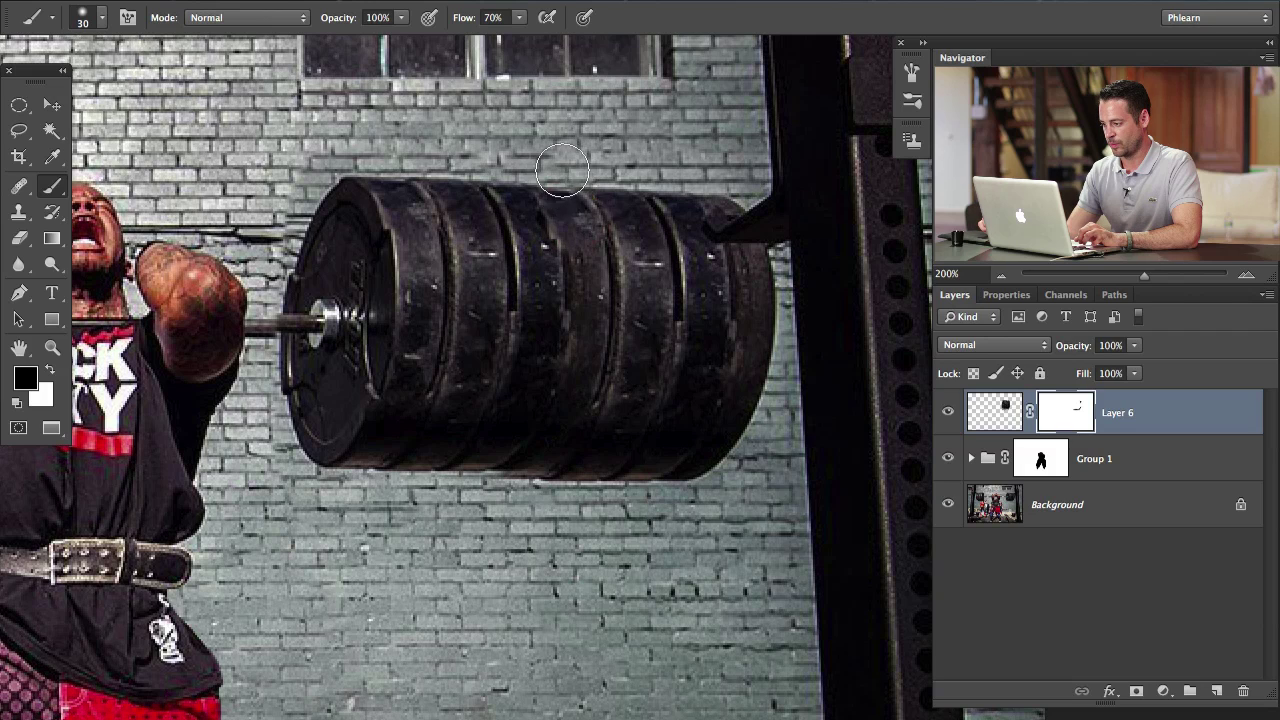
mouse_move(568, 432)
mouse_down()
mouse_move(572, 203)
mouse_move(542, 170)
mouse_move(399, 156)
mouse_up()
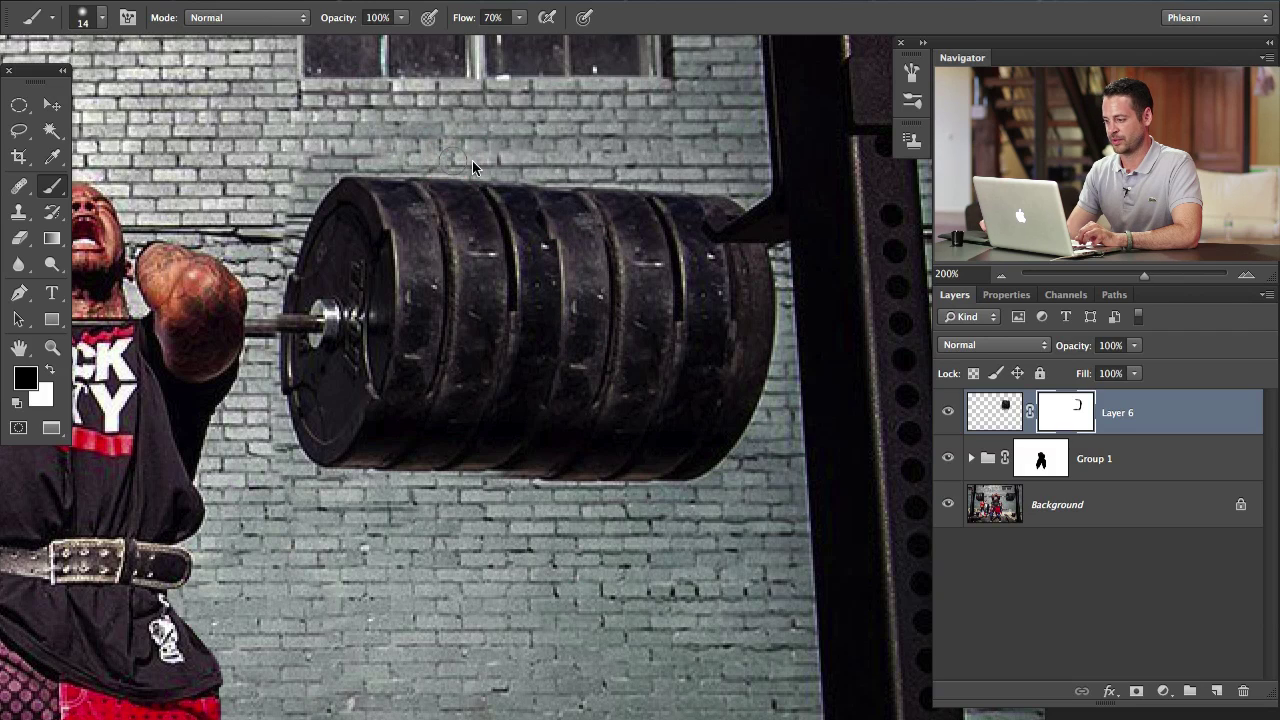
mouse_move(528, 173)
mouse_down()
mouse_move(374, 158)
mouse_move(417, 167)
mouse_move(297, 214)
mouse_move(285, 245)
mouse_move(305, 195)
mouse_move(288, 266)
mouse_move(314, 258)
mouse_move(294, 342)
mouse_up()
key(x)
scroll(294, 342, left, 2)
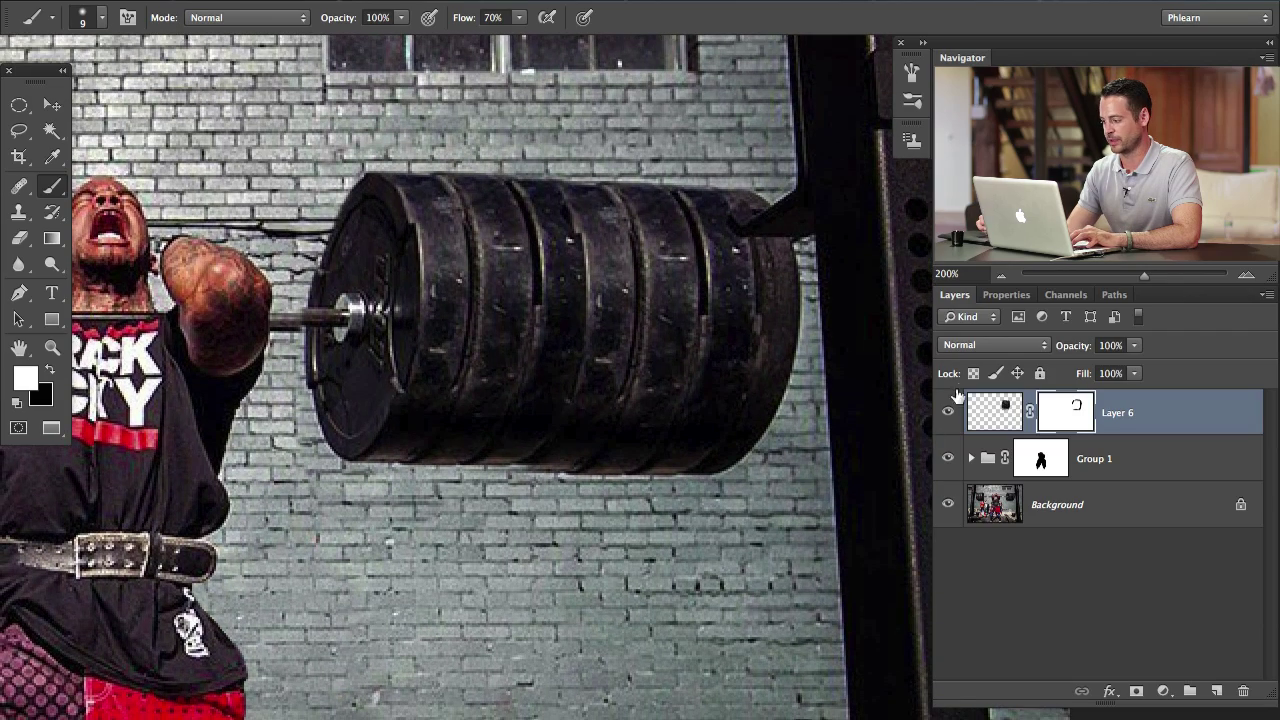
click(947, 413)
click(946, 415)
Add a new top layer and clone the left-hand weight plates inward along the bar with a 28 px Clone Stamp.
drag(458, 400, 676, 426)
drag(230, 446, 606, 434)
key(ctrl+shift+alt+n)
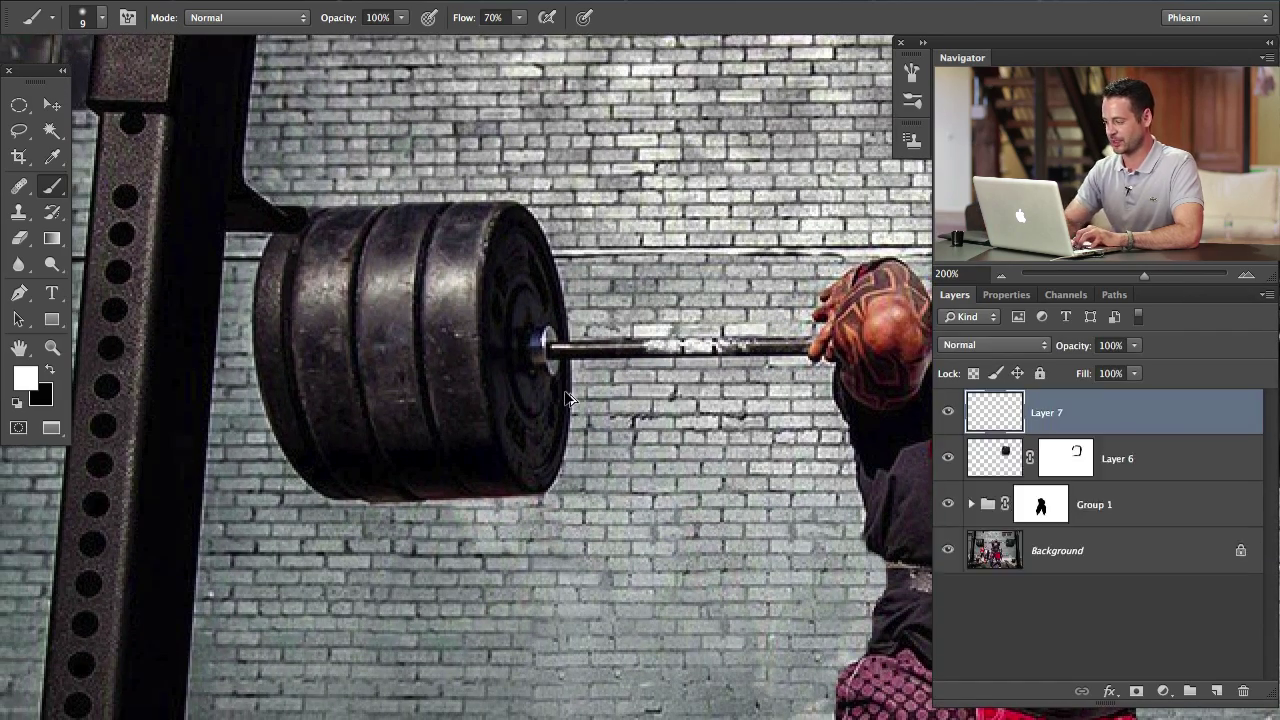
key(s)
alt+click(299, 343)
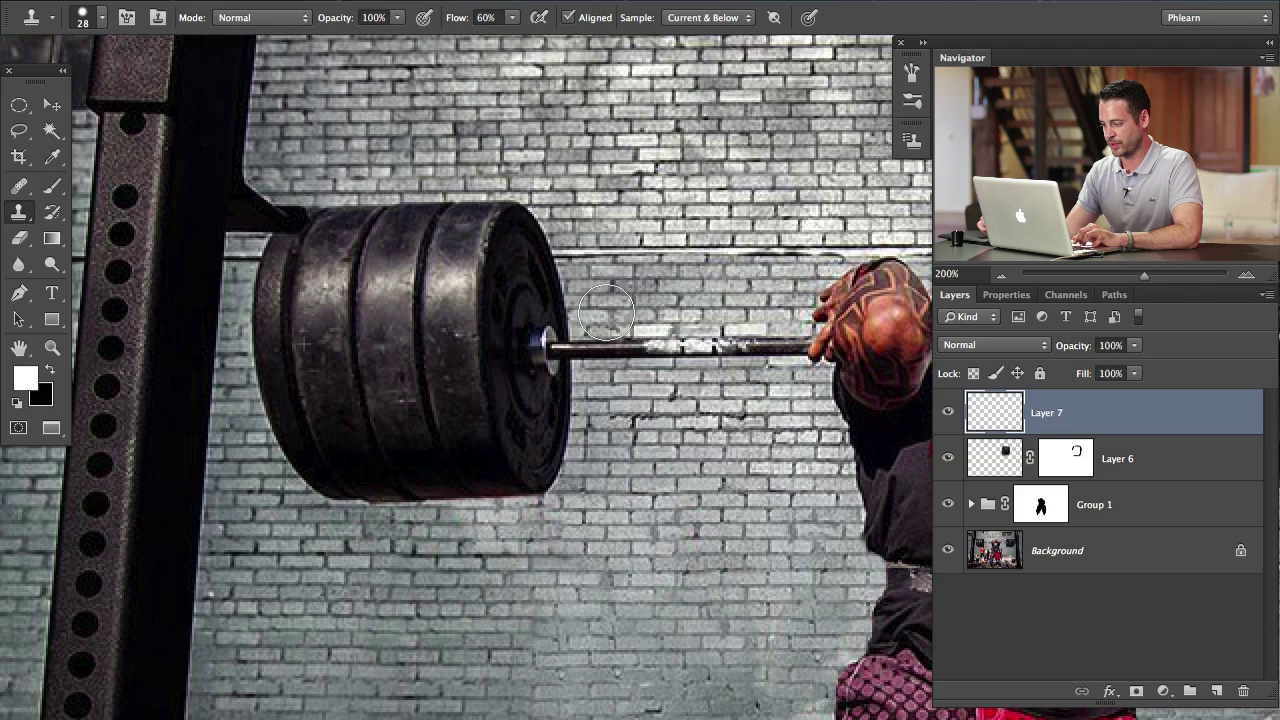
mouse_move(607, 330)
mouse_down()
mouse_move(603, 362)
mouse_move(603, 243)
mouse_move(603, 258)
mouse_move(628, 193)
mouse_move(855, 208)
mouse_move(828, 188)
mouse_move(848, 334)
mouse_move(761, 501)
mouse_move(816, 481)
mouse_move(632, 468)
mouse_move(617, 480)
mouse_move(641, 468)
mouse_move(607, 376)
mouse_move(648, 243)
mouse_move(629, 330)
mouse_move(684, 441)
mouse_move(732, 420)
mouse_move(804, 271)
mouse_move(816, 286)
mouse_move(809, 429)
mouse_move(786, 474)
mouse_move(659, 481)
mouse_move(728, 420)
mouse_move(662, 358)
mouse_move(738, 409)
mouse_move(591, 416)
mouse_move(637, 421)
mouse_up()
Reduce the opacity of the cloned left-hand plates, shift them into line with the originals, and restore 100% opacity.
key(v)
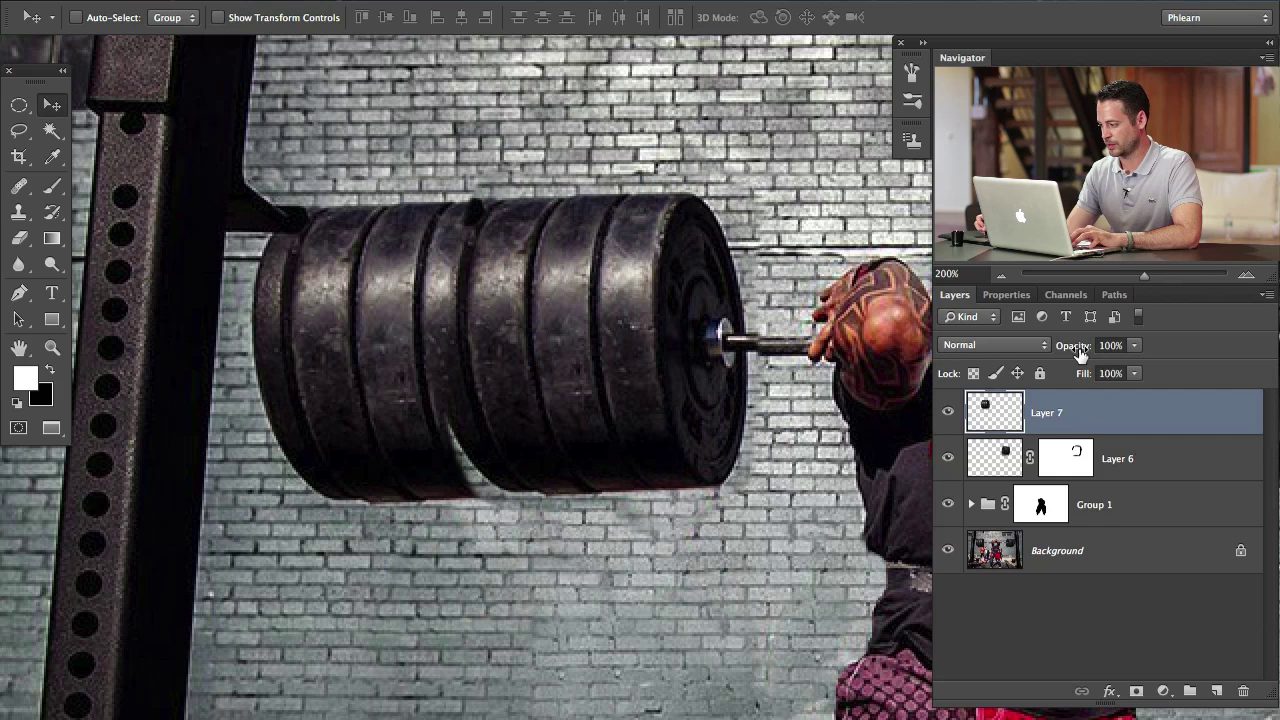
drag(1080, 355, 1052, 355)
mouse_move(676, 418)
mouse_down()
mouse_move(690, 410)
mouse_move(682, 419)
mouse_up()
drag(1090, 347, 1145, 320)
Add a layer mask to the cloned left-hand plates and paint black over their seam, duplicated rack hook and surrounding wall.
key(super+m)
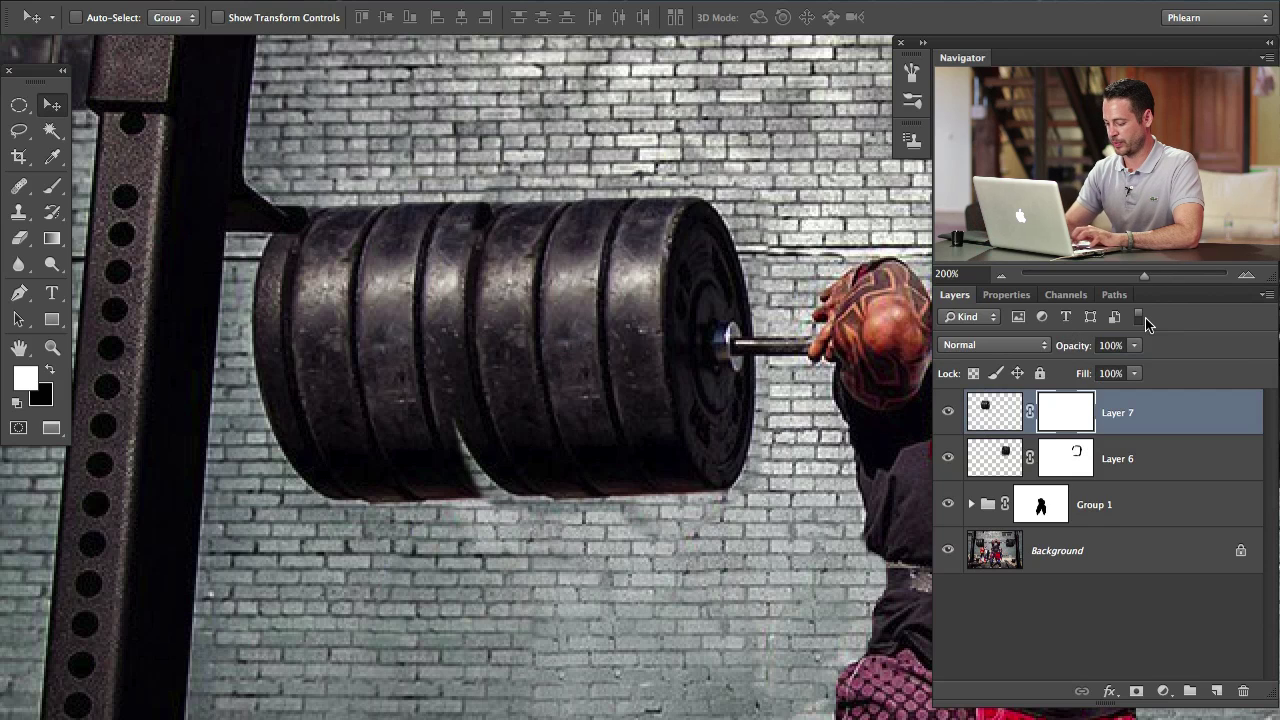
key(b)
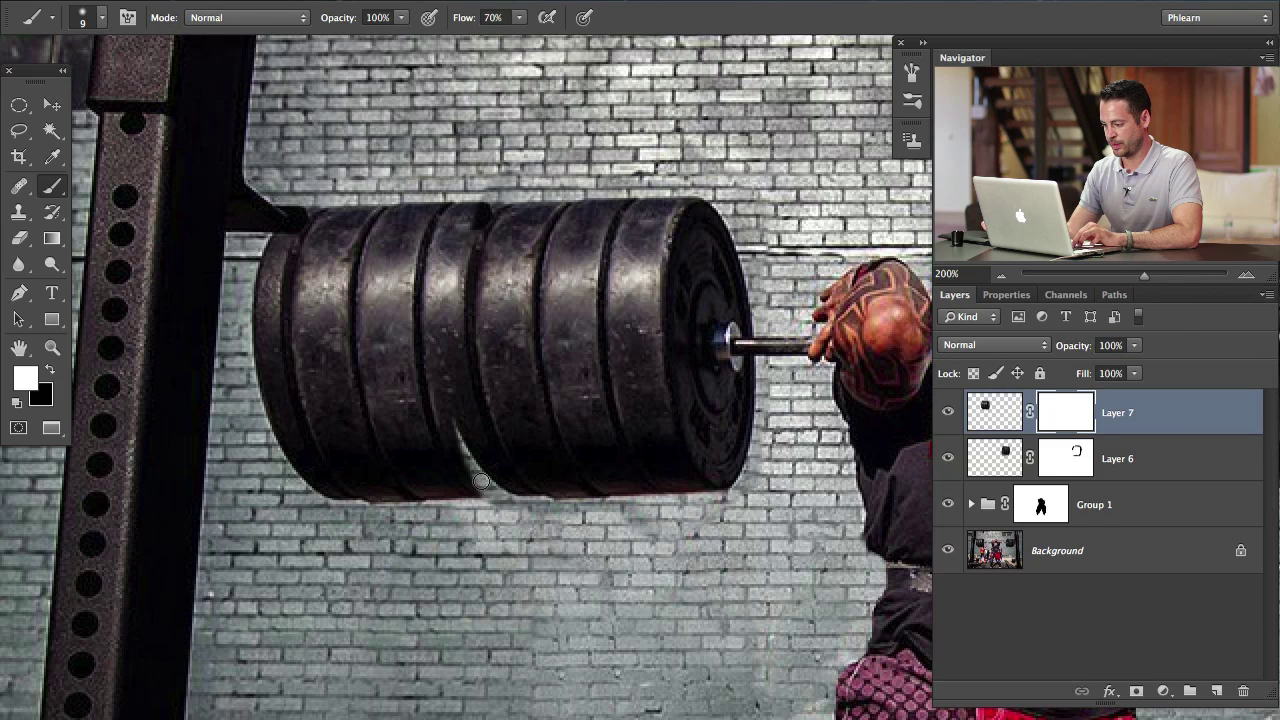
key(x)
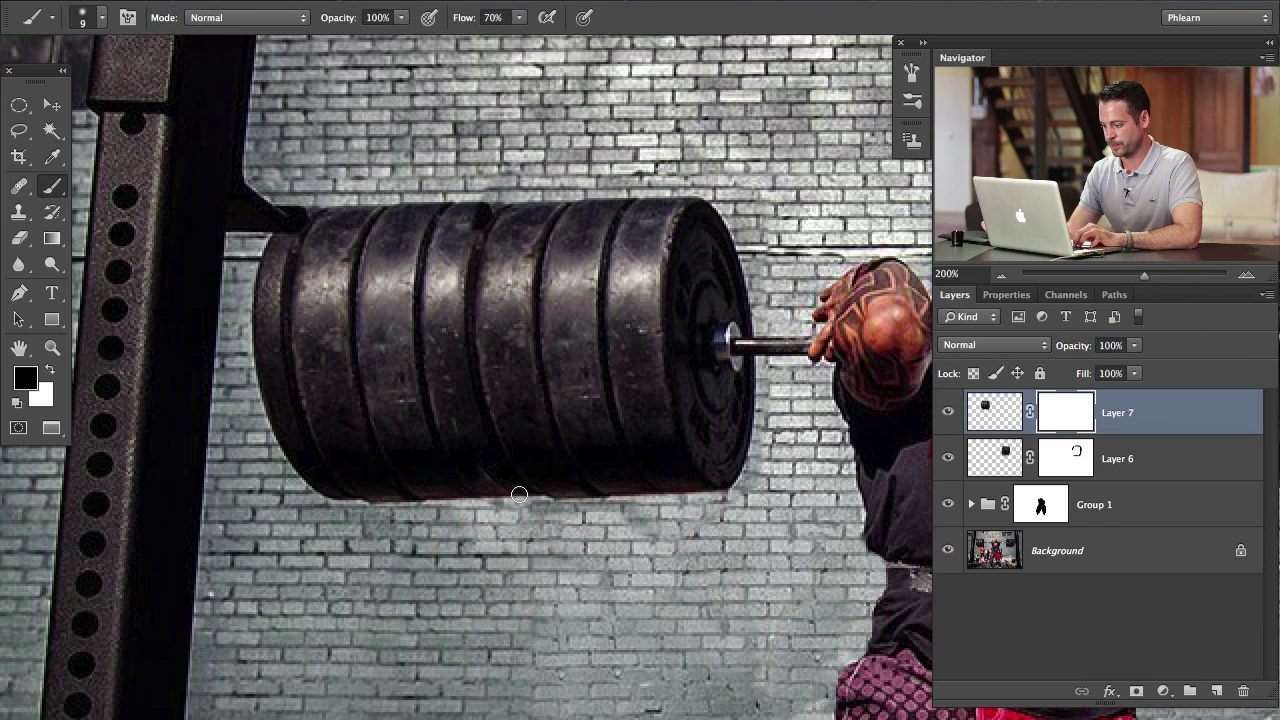
drag(535, 505, 613, 508)
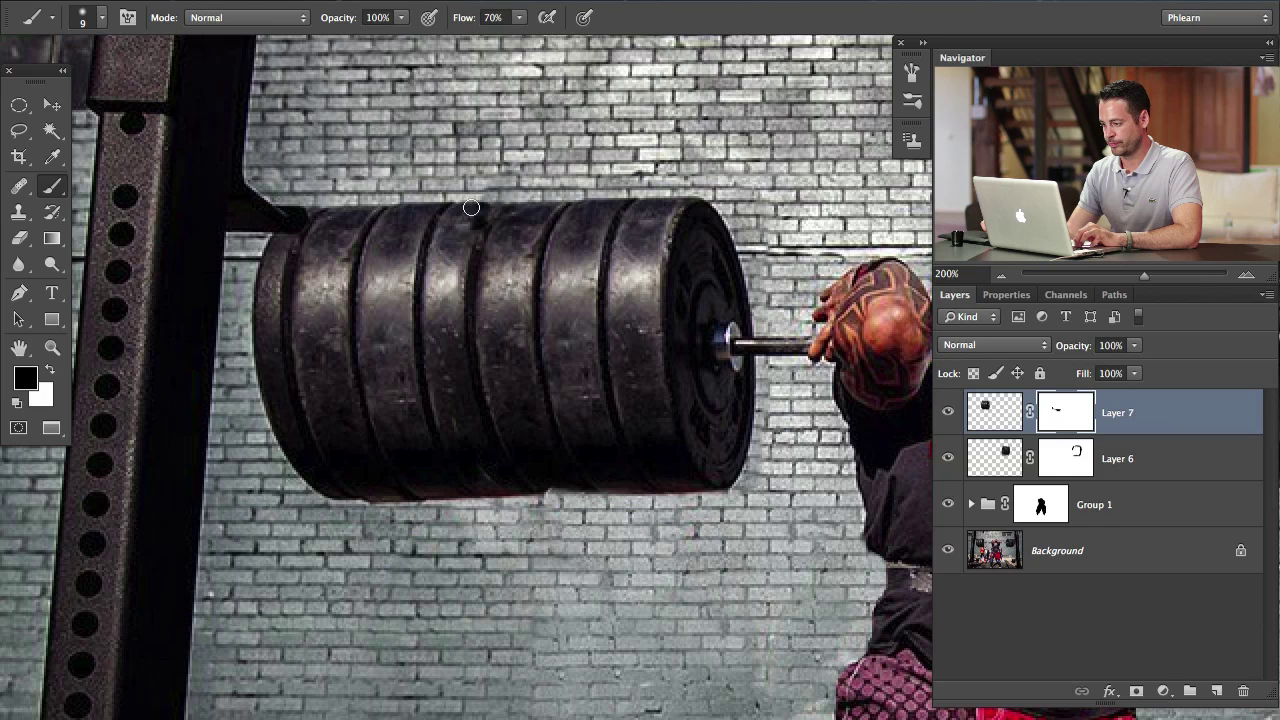
drag(471, 207, 462, 315)
drag(469, 266, 481, 266)
mouse_move(486, 210)
mouse_down()
mouse_move(458, 389)
mouse_move(487, 190)
mouse_move(479, 413)
mouse_up()
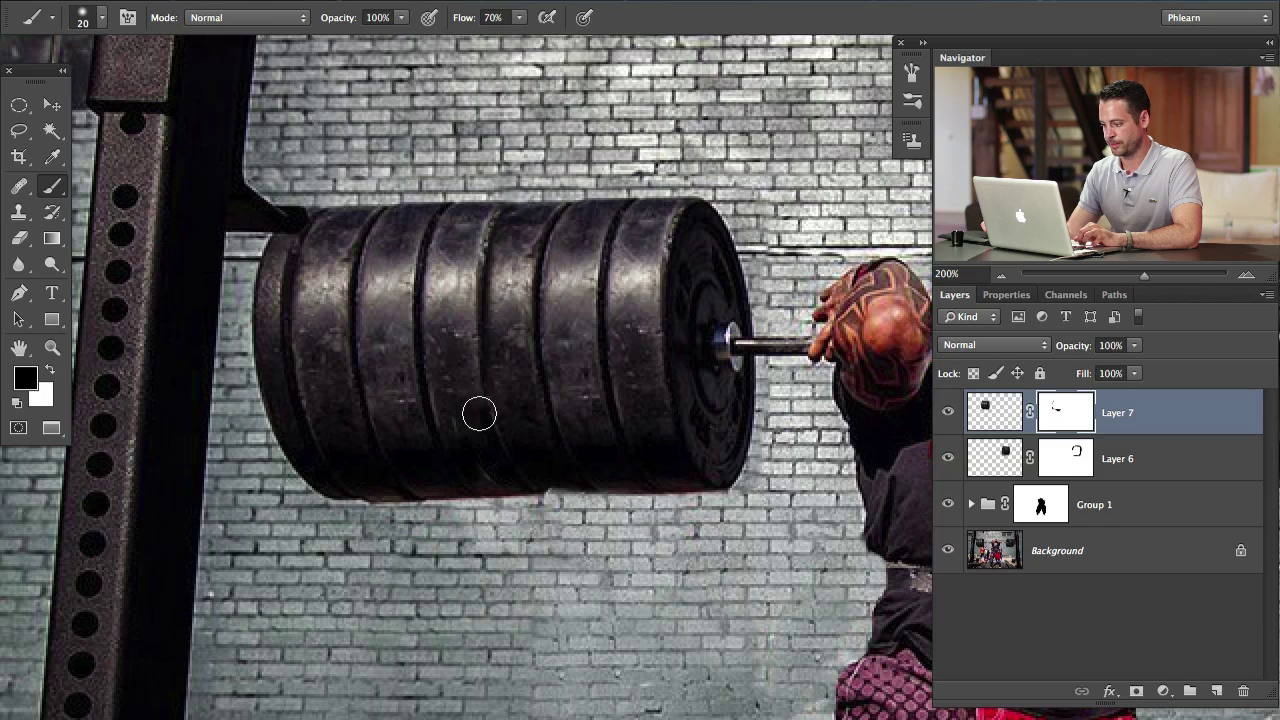
drag(557, 163, 548, 164)
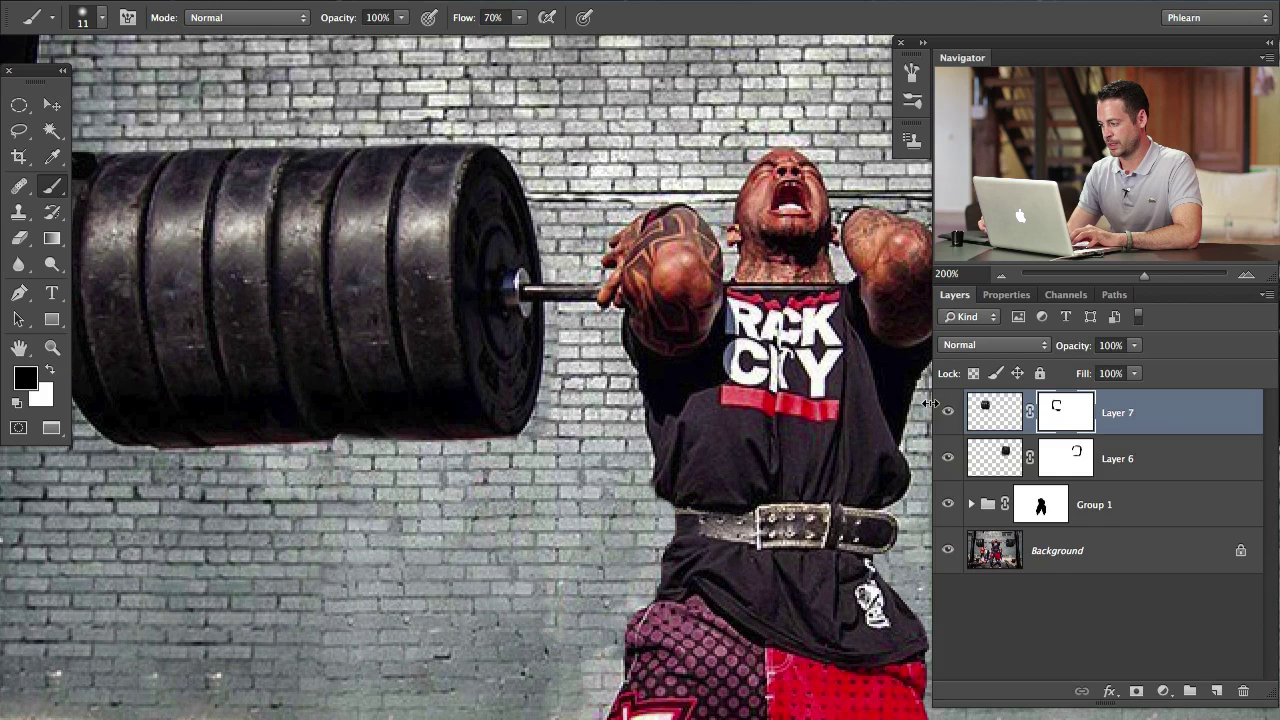
Compare the left side of the barbell with the masked plate layer hidden and shown.
click(947, 413)
click(947, 413)
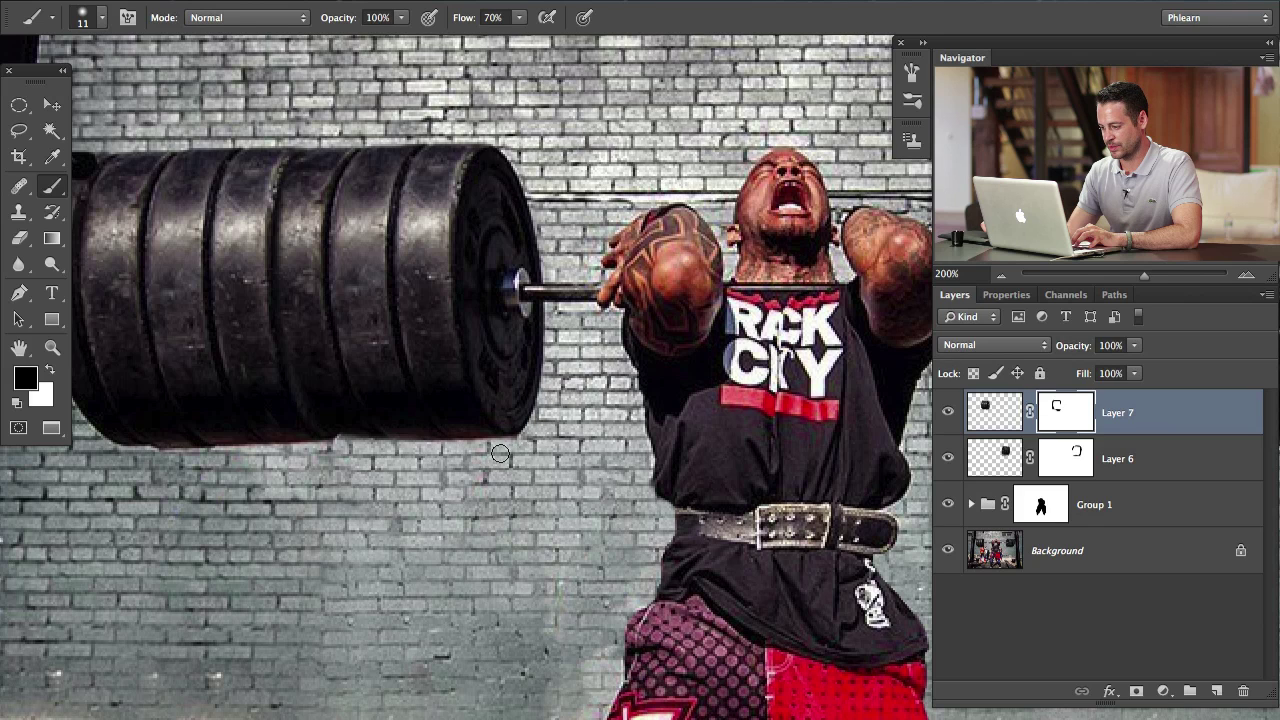
drag(864, 469, 783, 479)
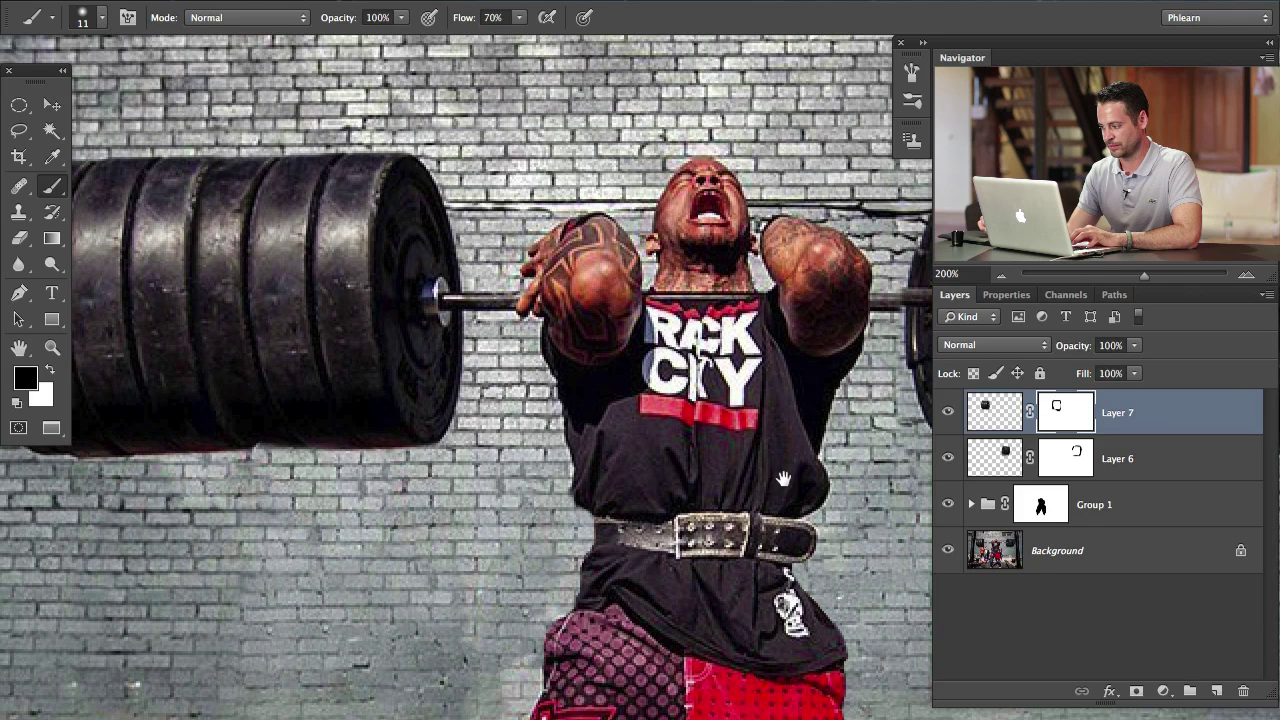
click(947, 413)
click(947, 413)
click(947, 413)
click(946, 414)
click(941, 417)
click(939, 422)
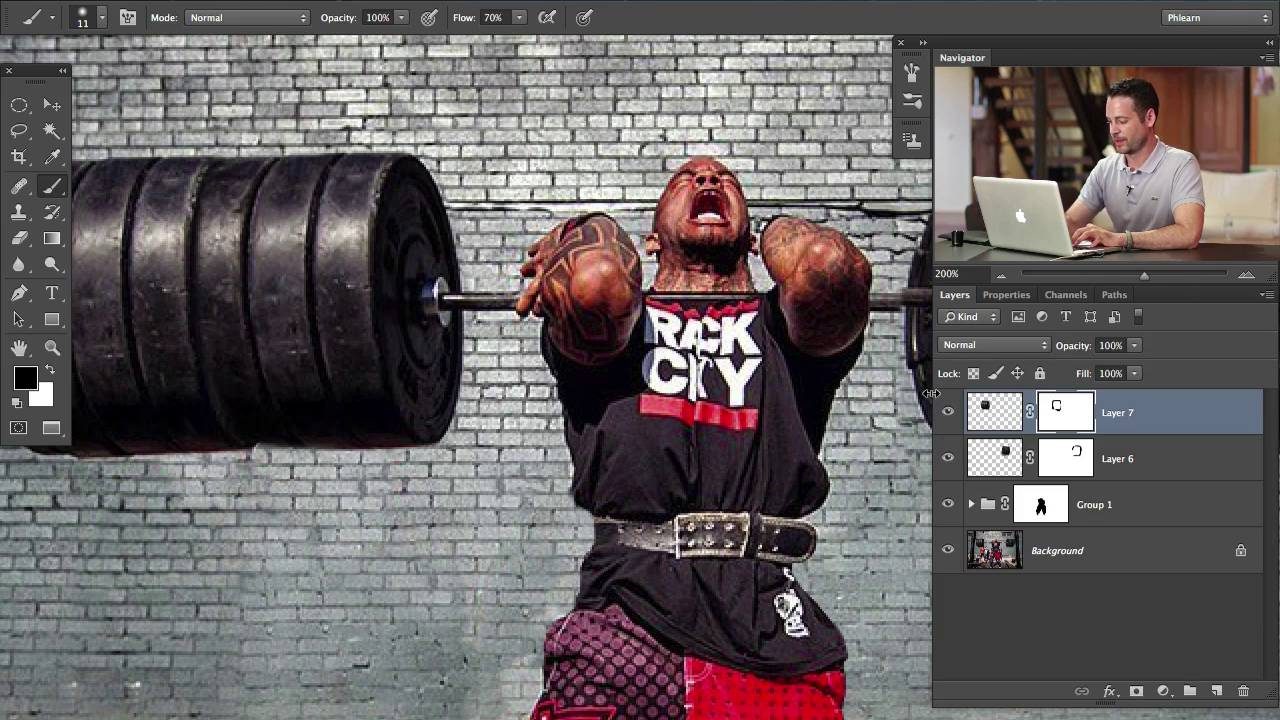
Group the two masked extra-plate layers, Layer 6 and Layer 7.
key(super+minus)
key(super+minus)
drag(508, 375, 452, 361)
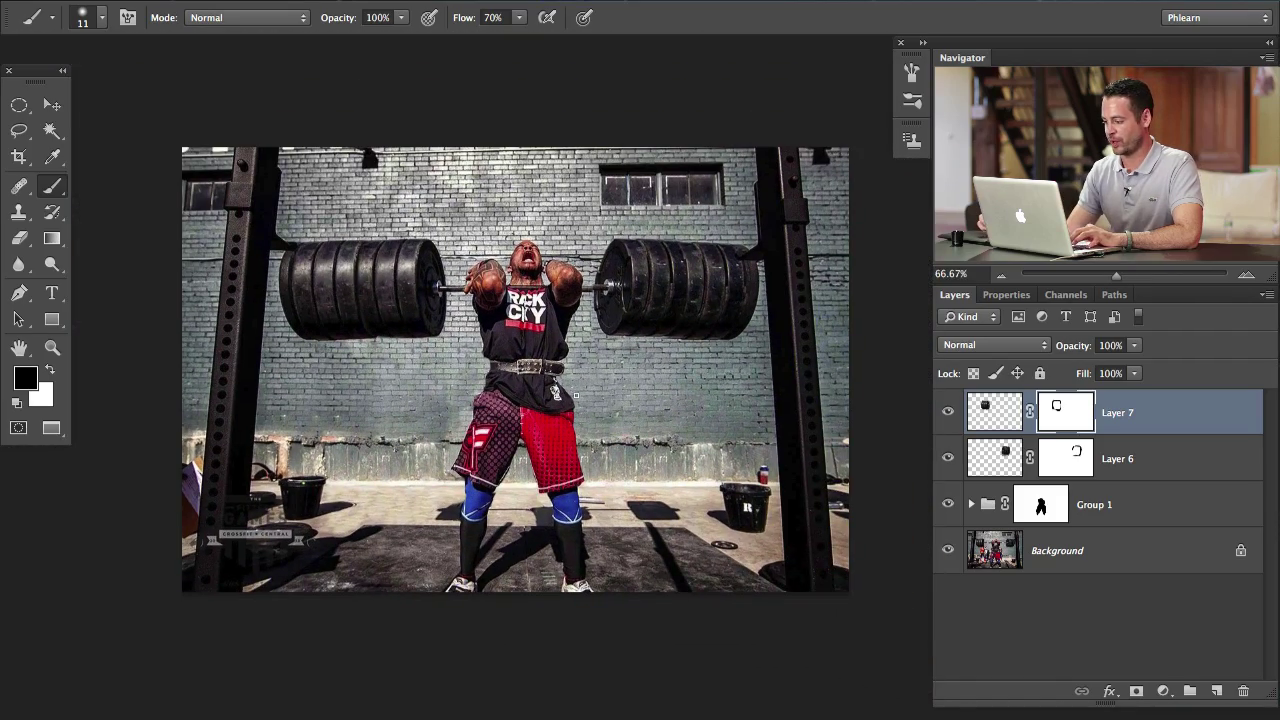
shift+click(1123, 470)
key(x)
key(super+g)
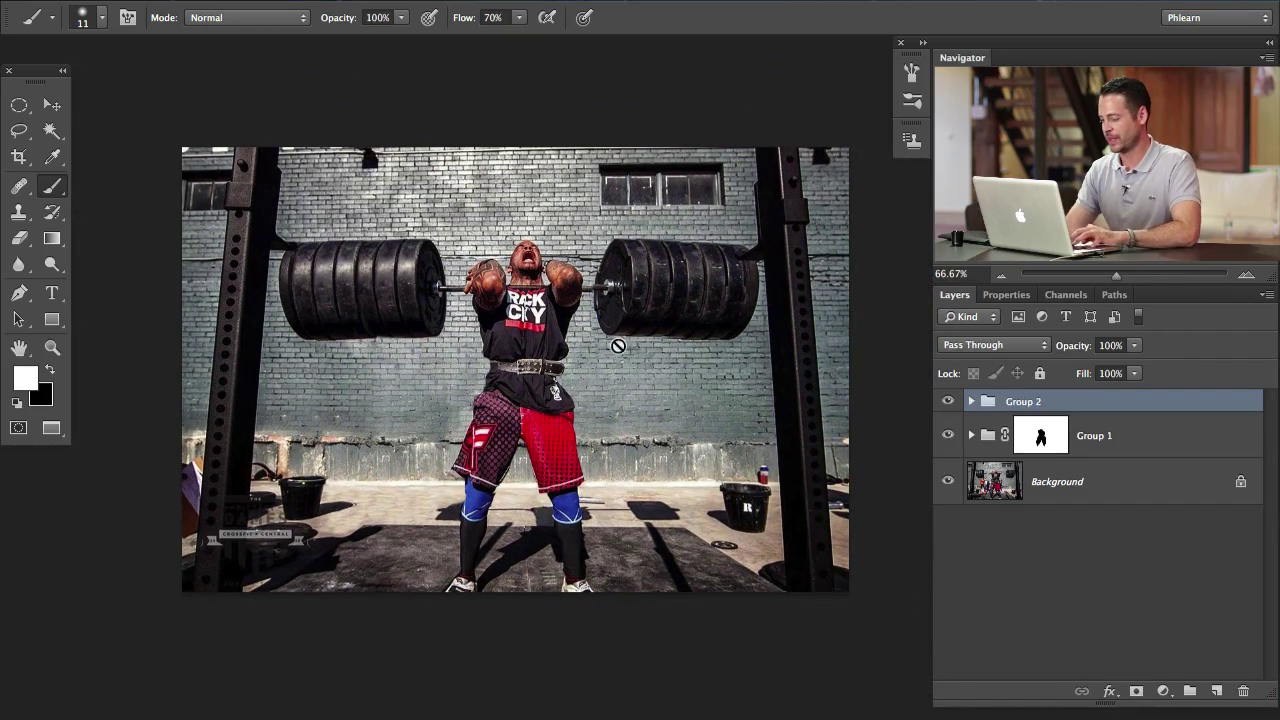
Compare the retouched image with the original by repeatedly showing only the Background layer and restoring both groups.
key(super+plus)
drag(633, 490, 743, 516)
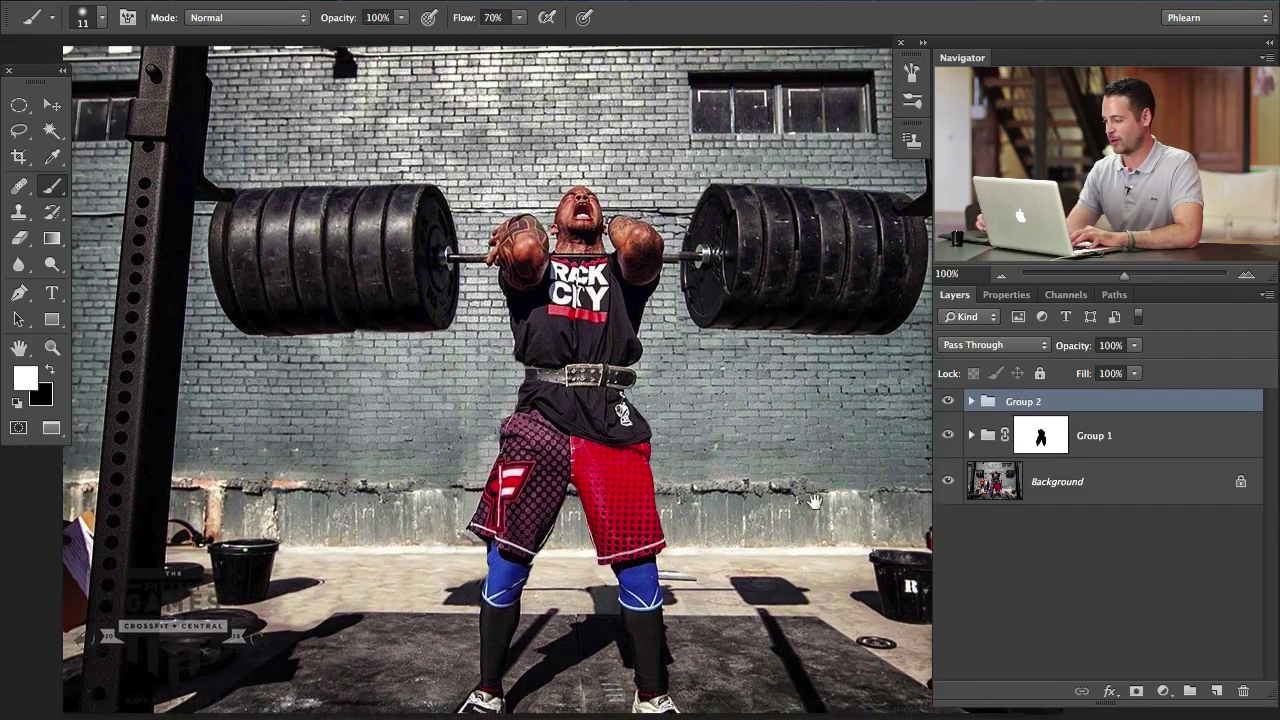
alt+click(949, 482)
alt+click(948, 483)
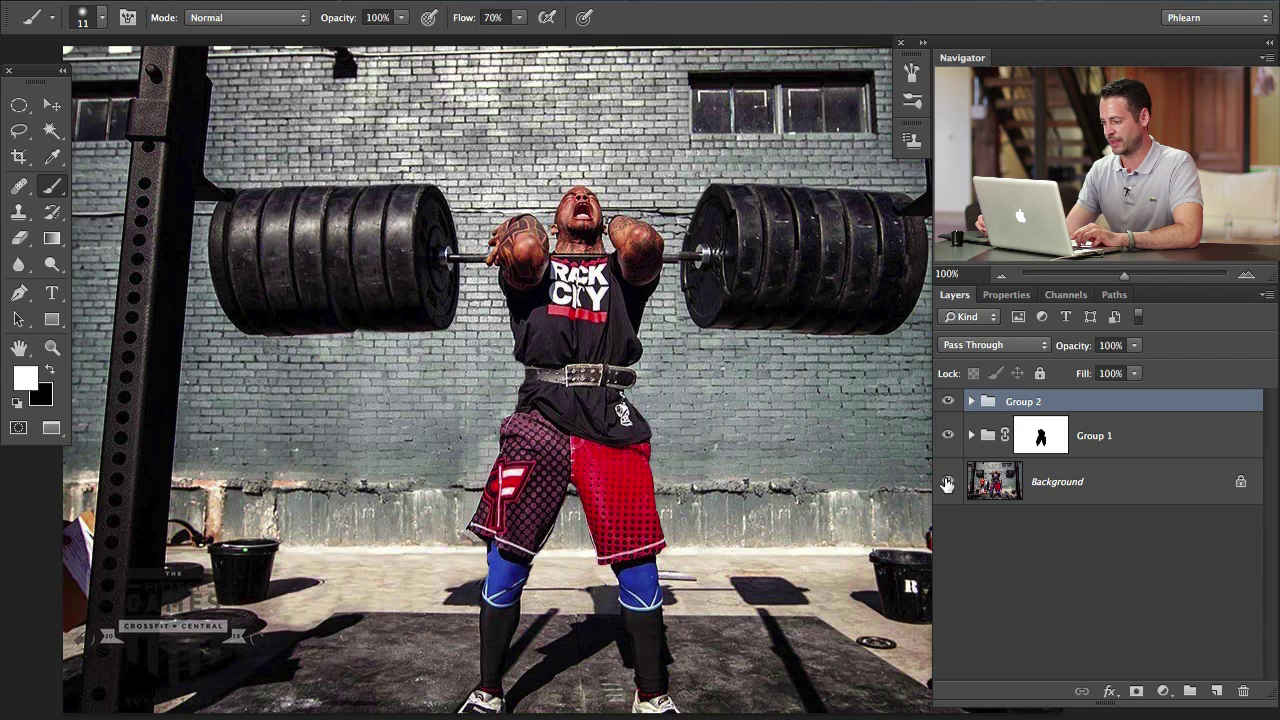
alt+click(947, 484)
alt+click(947, 484)
alt+click(946, 484)
alt+click(946, 484)
alt+click(946, 484)
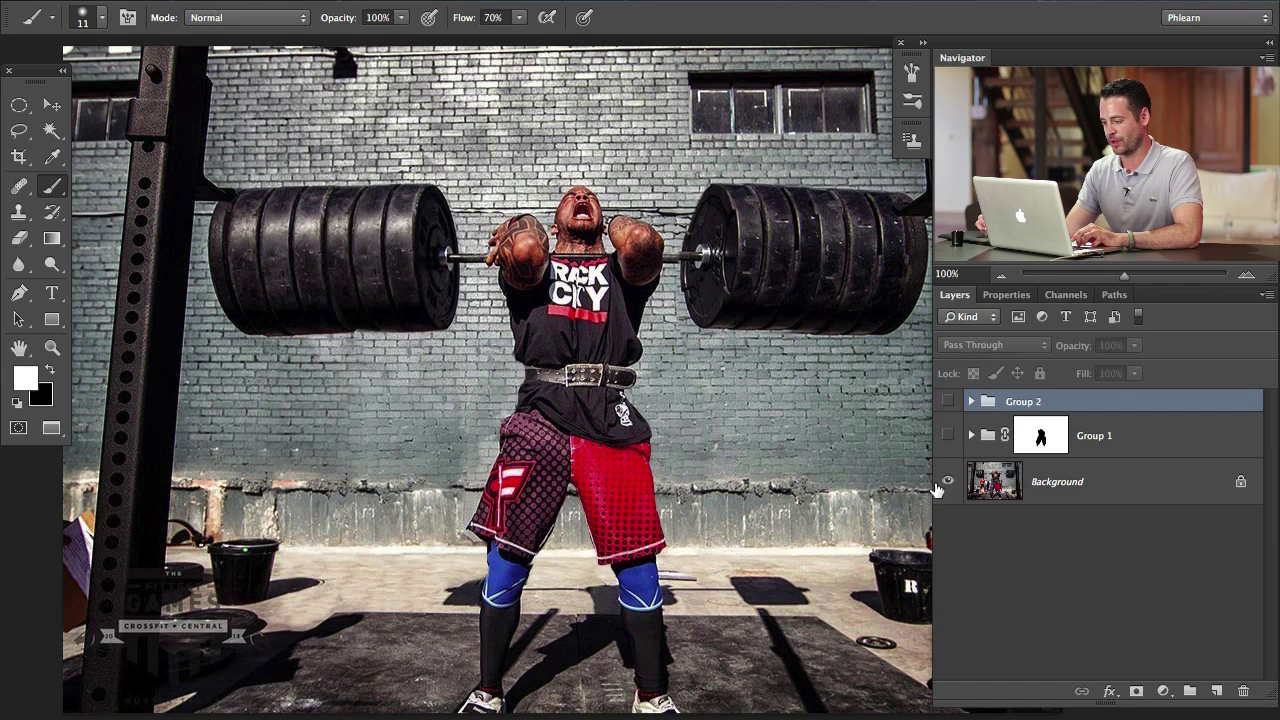
alt+click(946, 484)
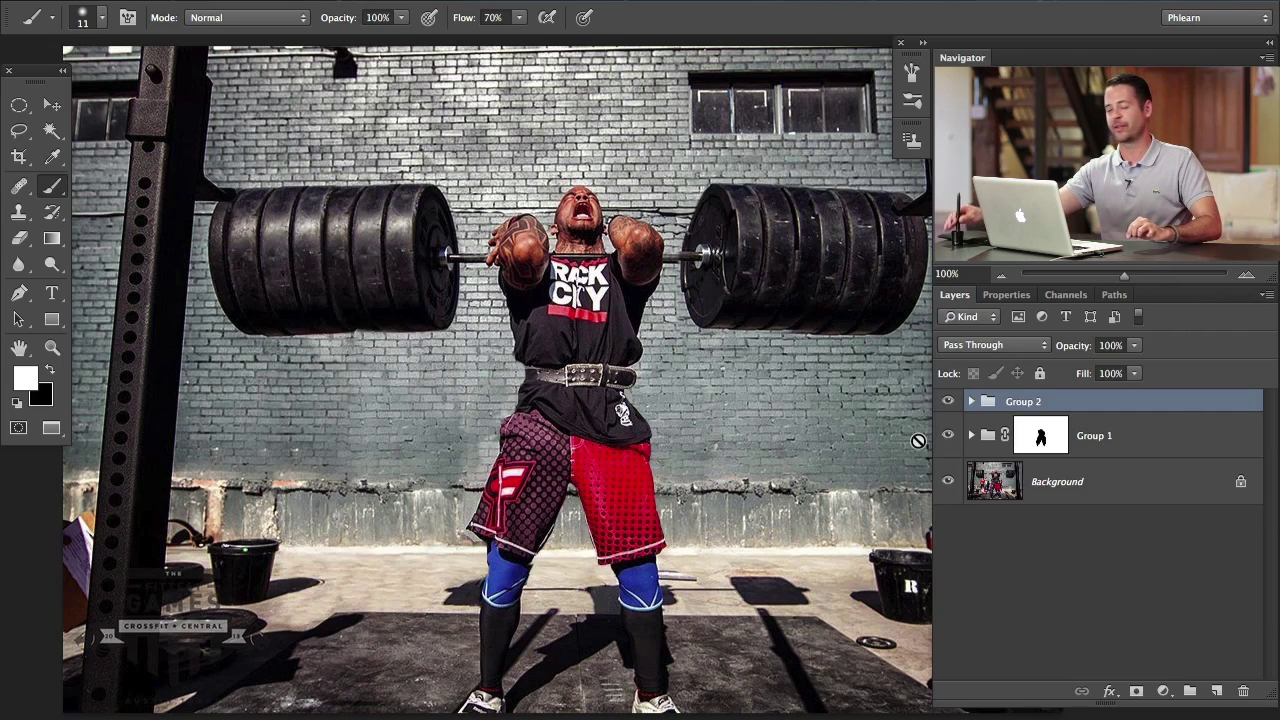